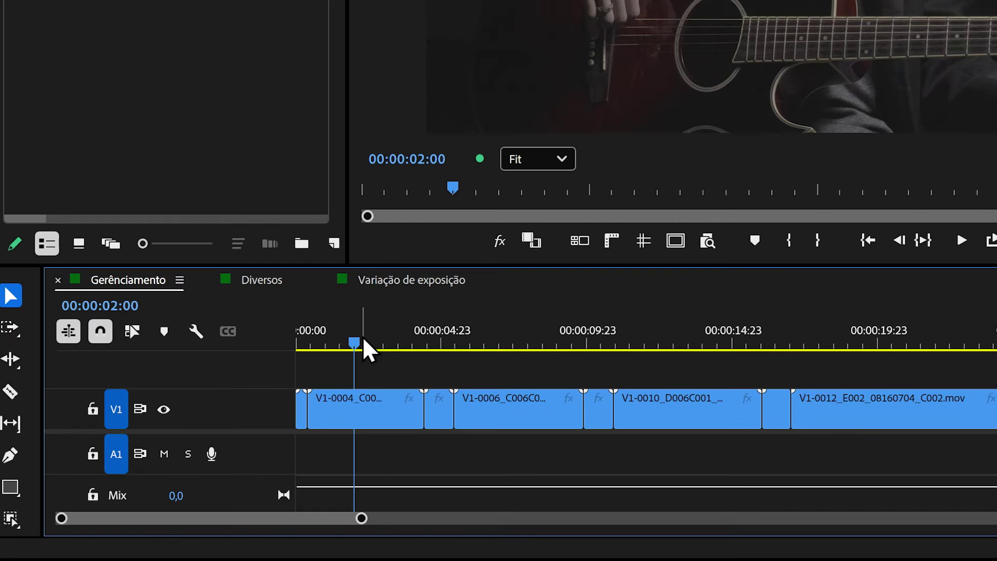
Scrub through the Gerênciamento sequence to review the slates and the ungraded log footage from each camera
{"action": "left_click_drag", "start_coordinate": [329, 337], "coordinate": [297, 342]}
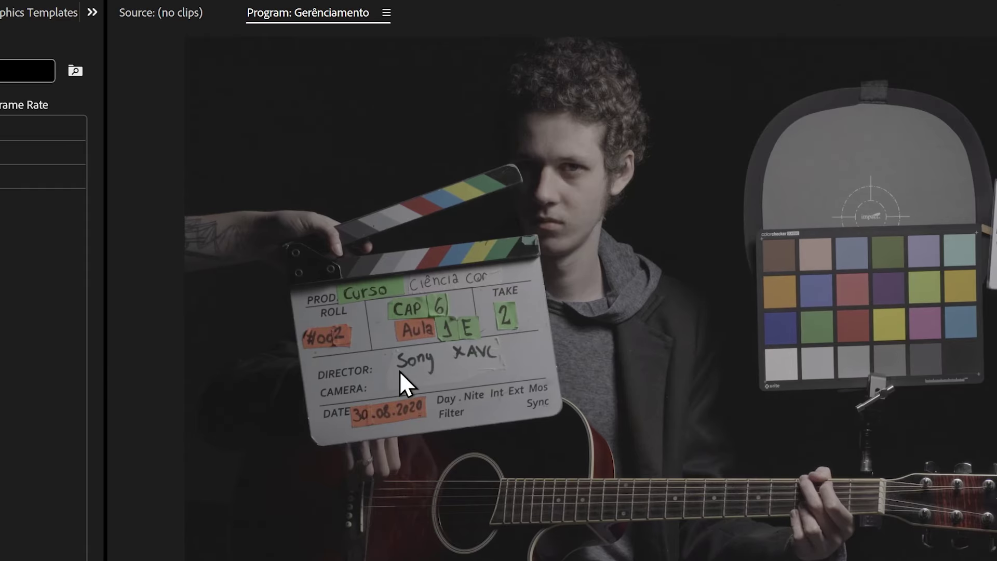
{"action": "left_click", "coordinate": [200, 443]}
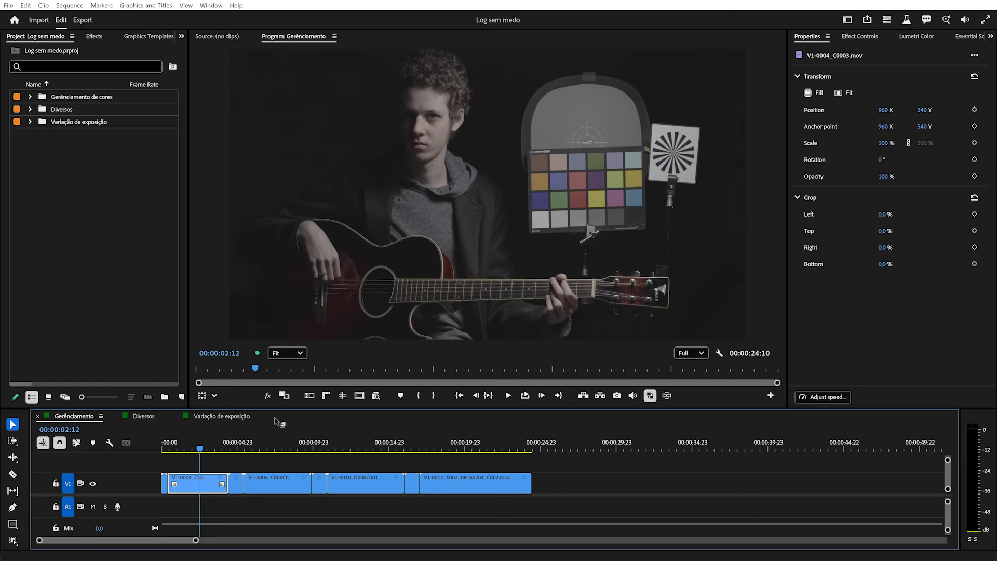
{"action": "left_click", "coordinate": [236, 444]}
{"action": "left_click_drag", "start_coordinate": [302, 451], "coordinate": [327, 445]}
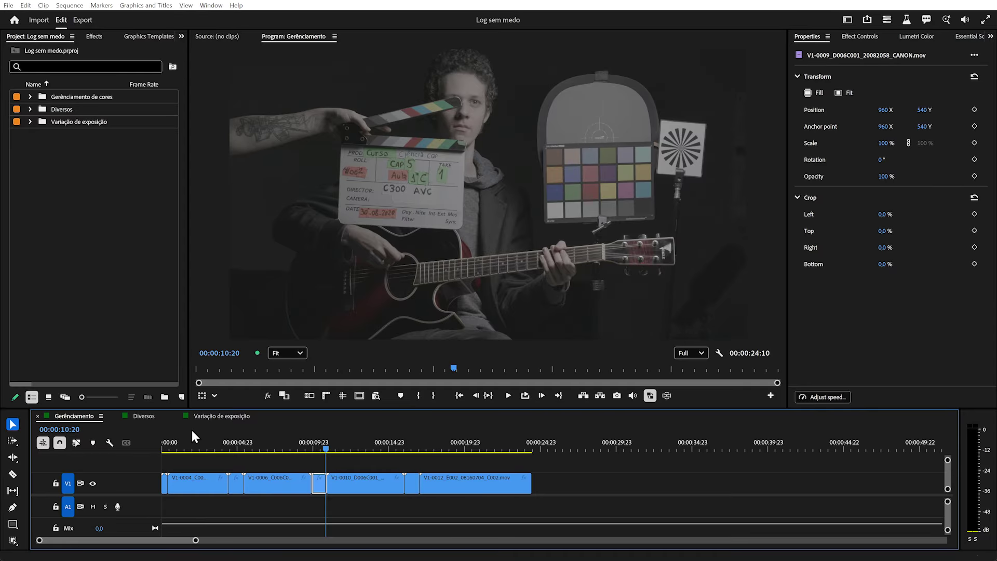
{"action": "left_click_drag", "start_coordinate": [210, 445], "coordinate": [165, 446]}
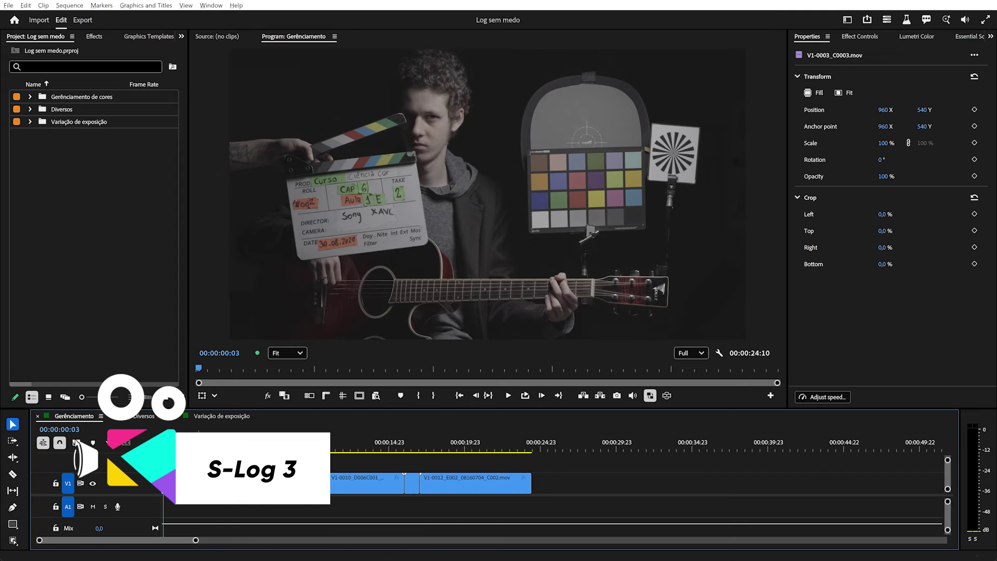
Go to clip V1-0004_C0003.mov in the sequence and reveal its source in the project bin
{"action": "key", "text": "Down"}
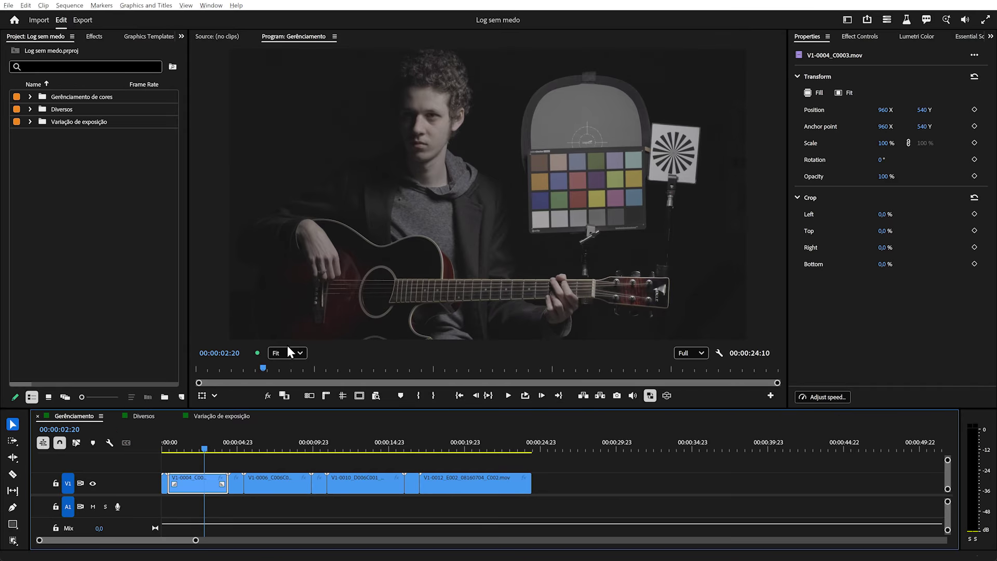
{"action": "right_click", "coordinate": [188, 484]}
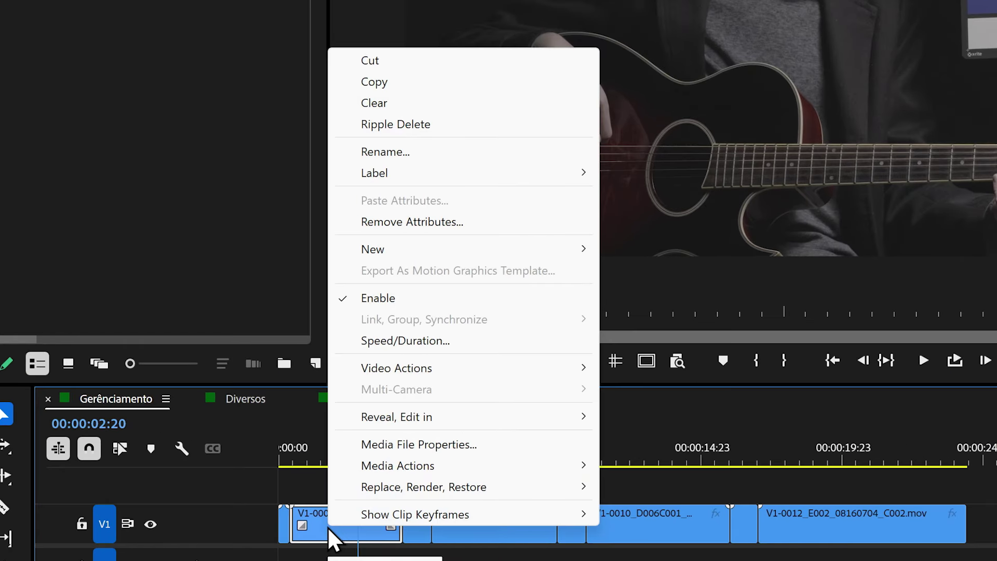
{"action": "mouse_move", "coordinate": [571, 417]}
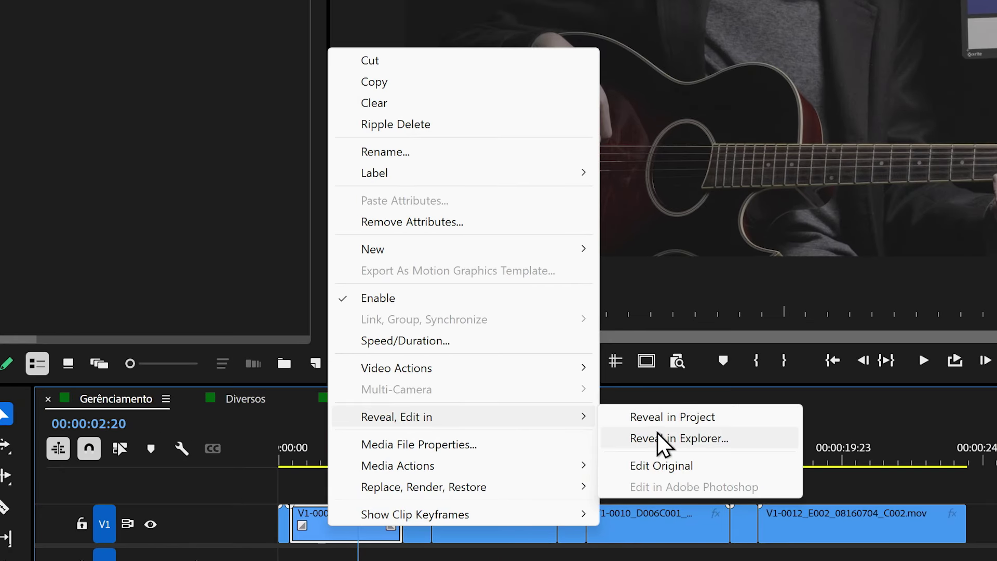
{"action": "left_click", "coordinate": [688, 413]}
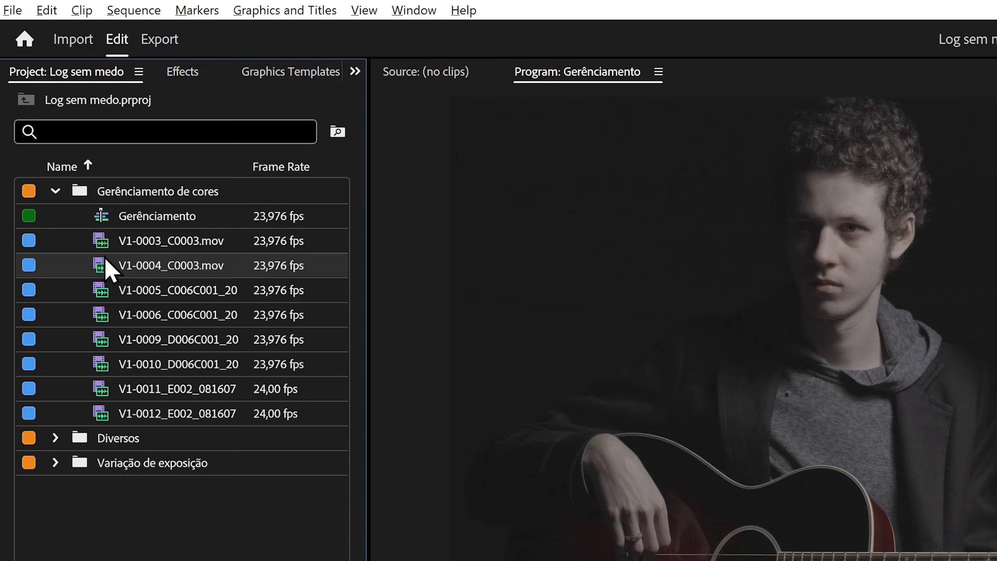
{"action": "left_click_drag", "start_coordinate": [73, 229], "coordinate": [130, 416]}
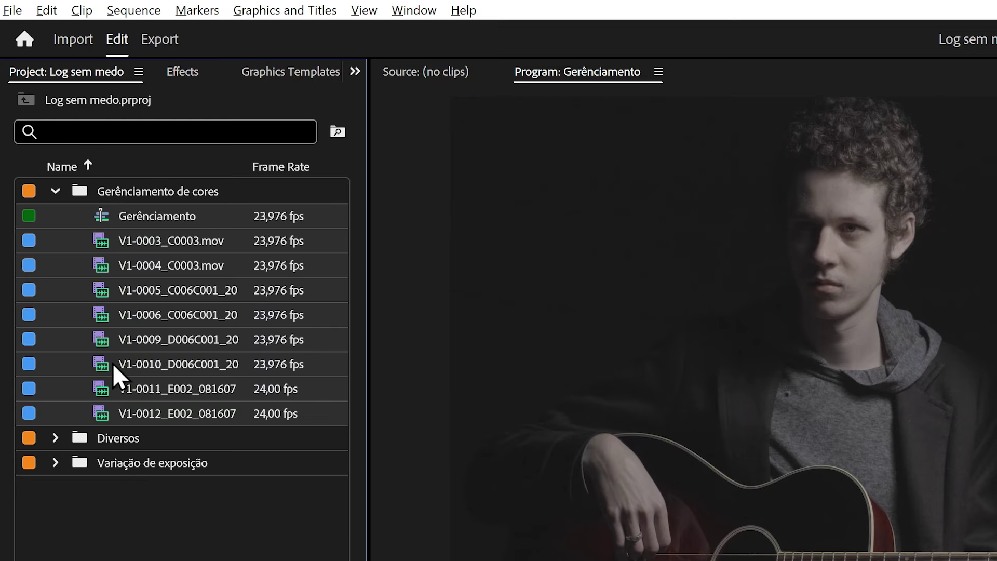
{"action": "left_click", "coordinate": [84, 255]}
{"action": "left_click", "coordinate": [114, 264]}
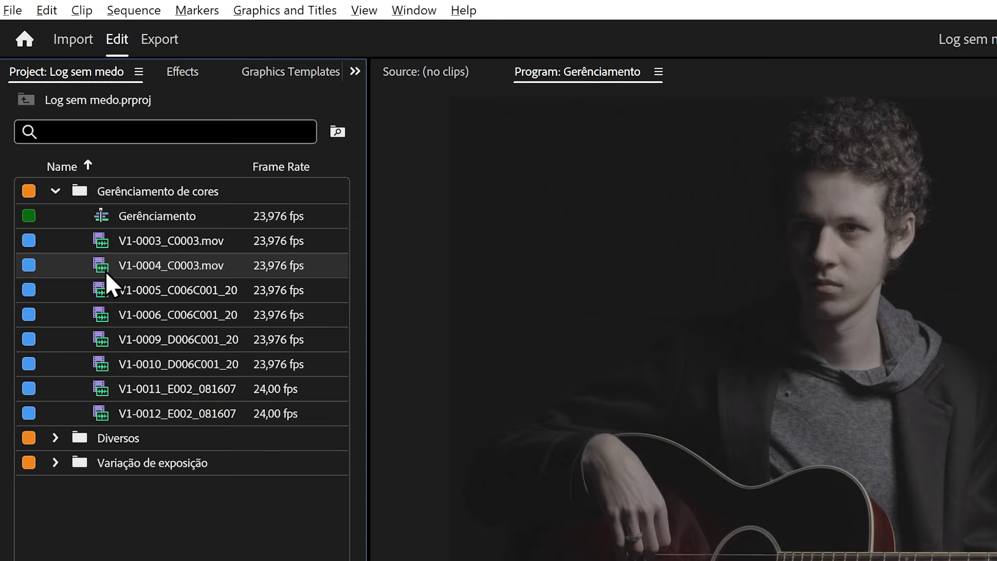
Override the media color space of V1-0004_C0003.mov with Sony S-Log3/S-Gamut3.Cine and check the image in the sequence
{"action": "right_click", "coordinate": [98, 265]}
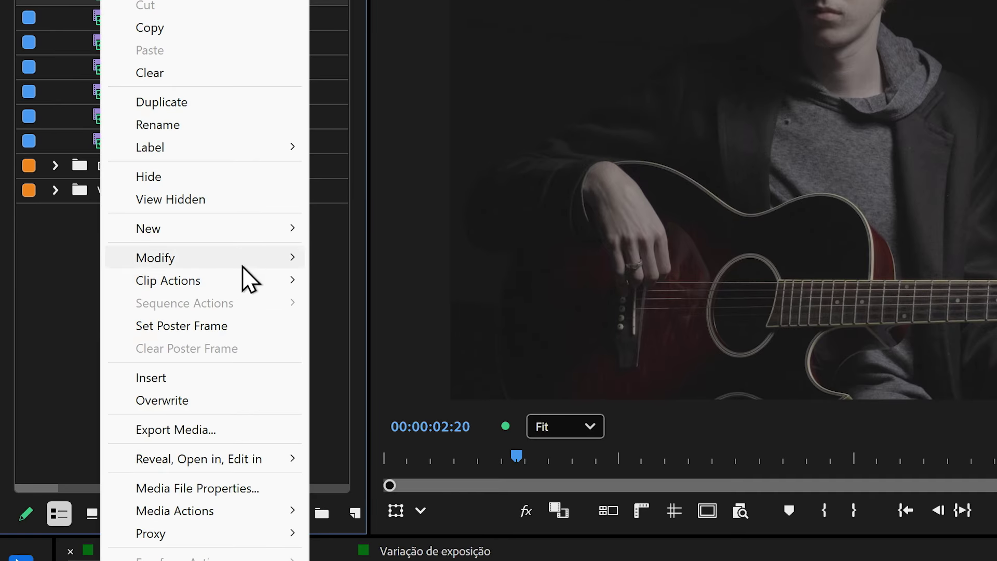
{"action": "mouse_move", "coordinate": [245, 261]}
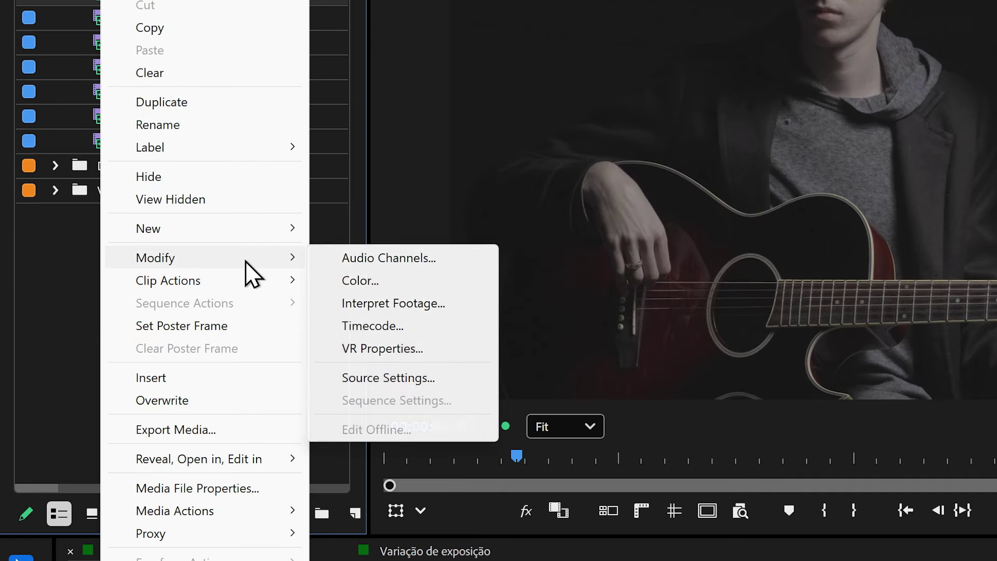
{"action": "left_click", "coordinate": [394, 281]}
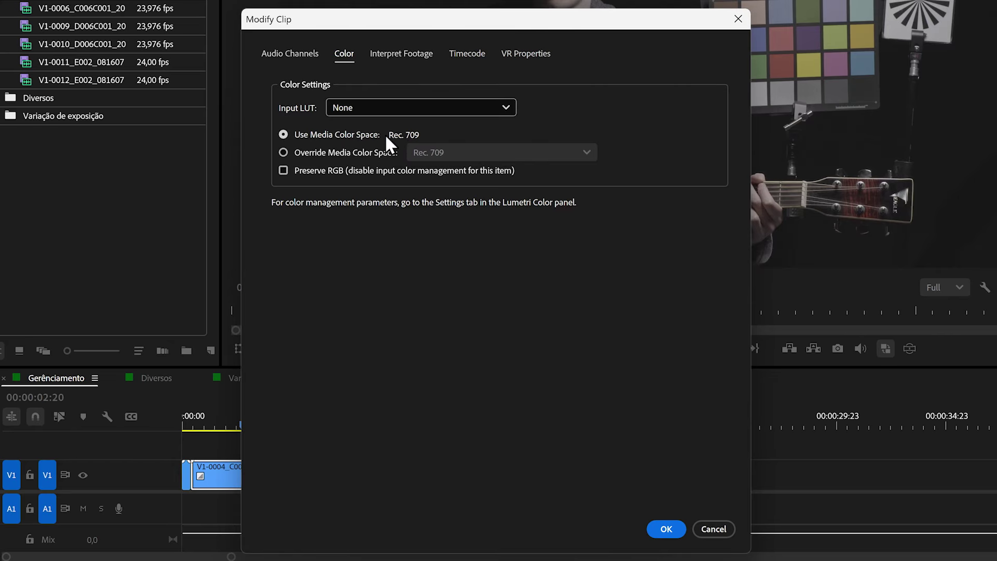
{"action": "left_click", "coordinate": [314, 152]}
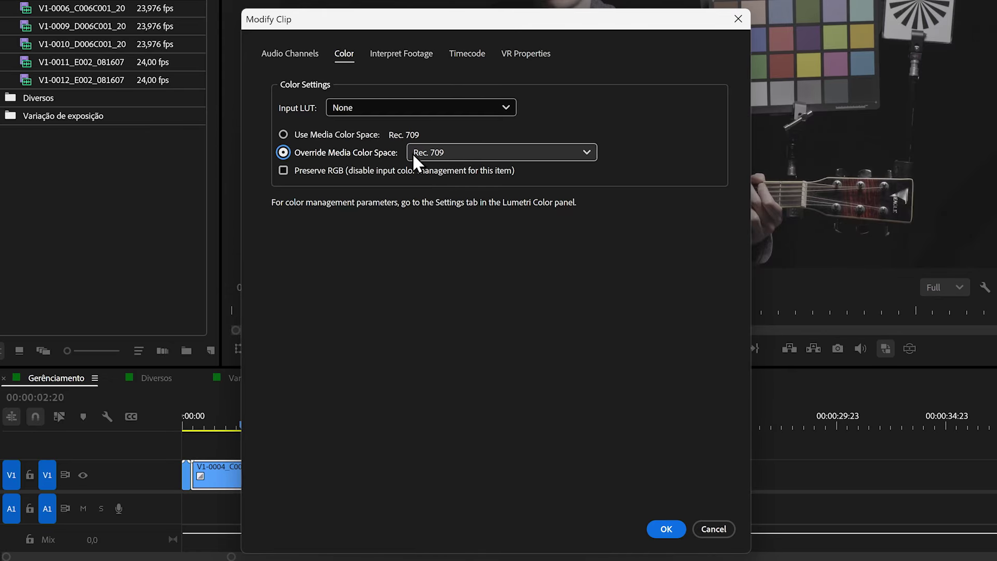
{"action": "left_click", "coordinate": [463, 152]}
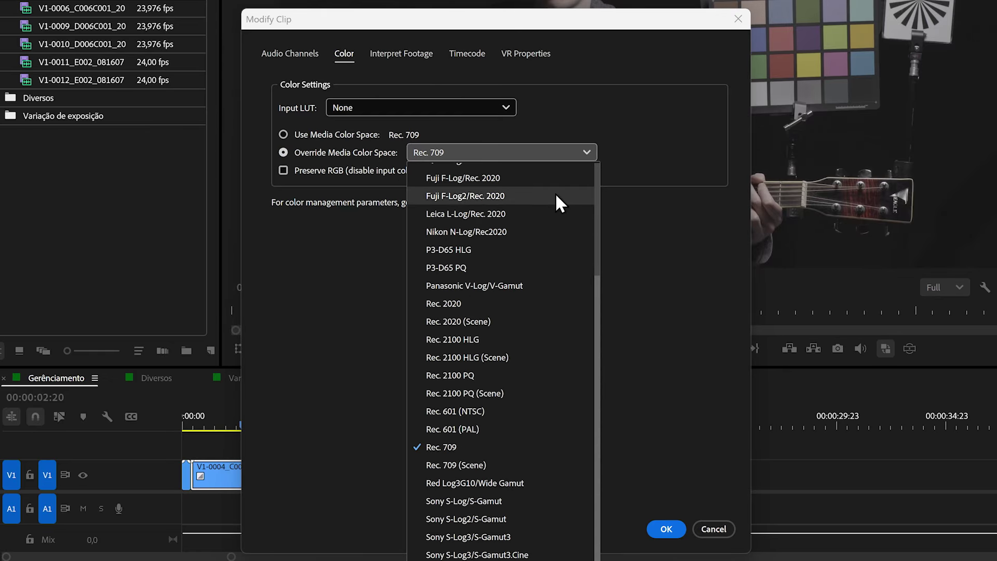
{"action": "scroll", "coordinate": [508, 425], "scroll_direction": "up", "scroll_amount": 5}
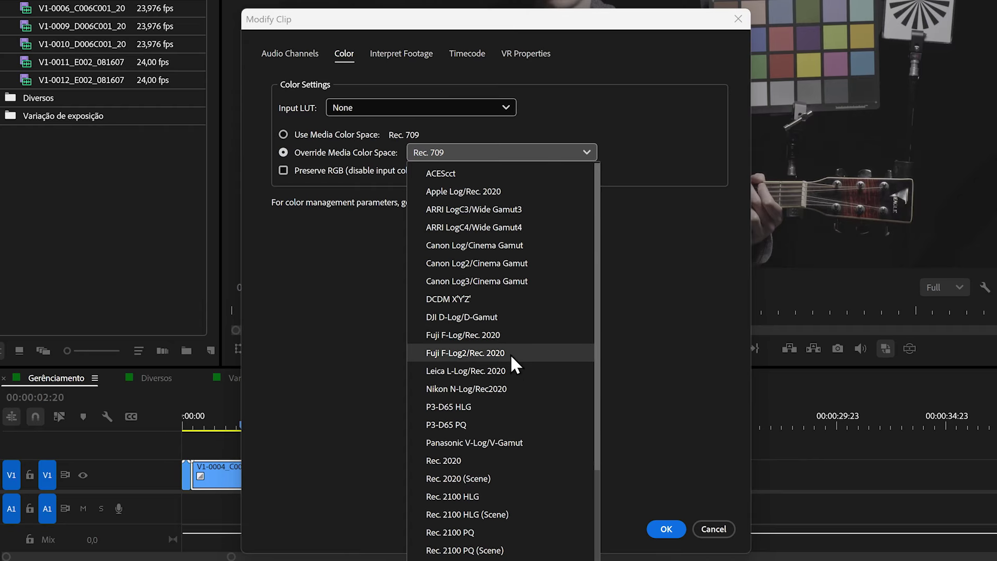
{"action": "scroll", "coordinate": [509, 422], "scroll_direction": "down", "scroll_amount": 5}
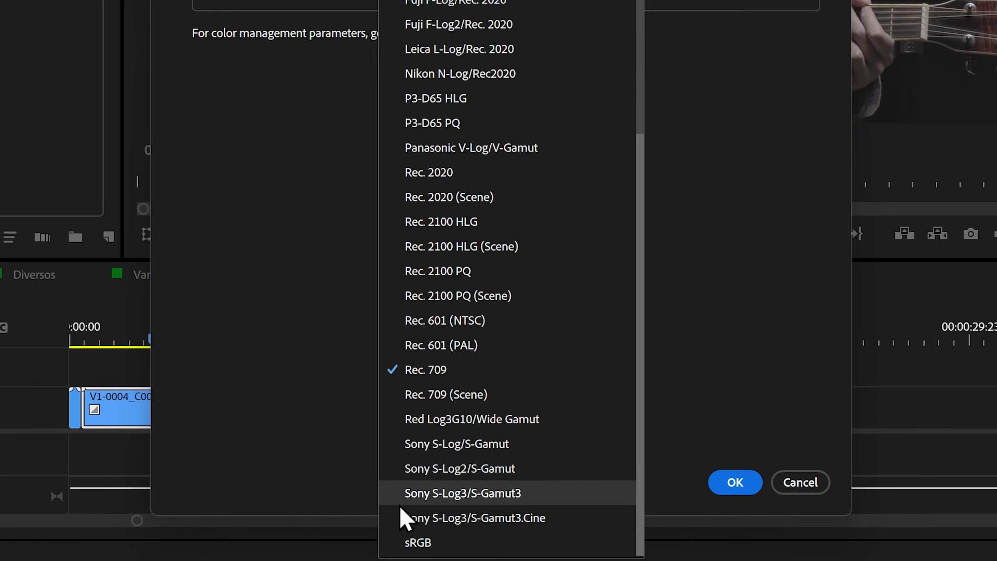
{"action": "left_click", "coordinate": [524, 519]}
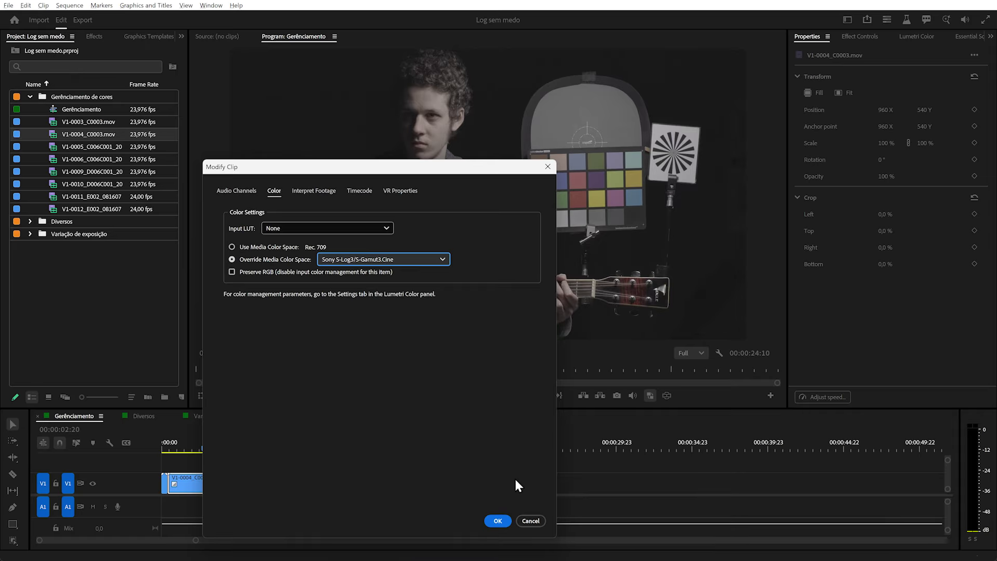
{"action": "left_click", "coordinate": [500, 518]}
{"action": "left_click_drag", "start_coordinate": [198, 444], "coordinate": [184, 444]}
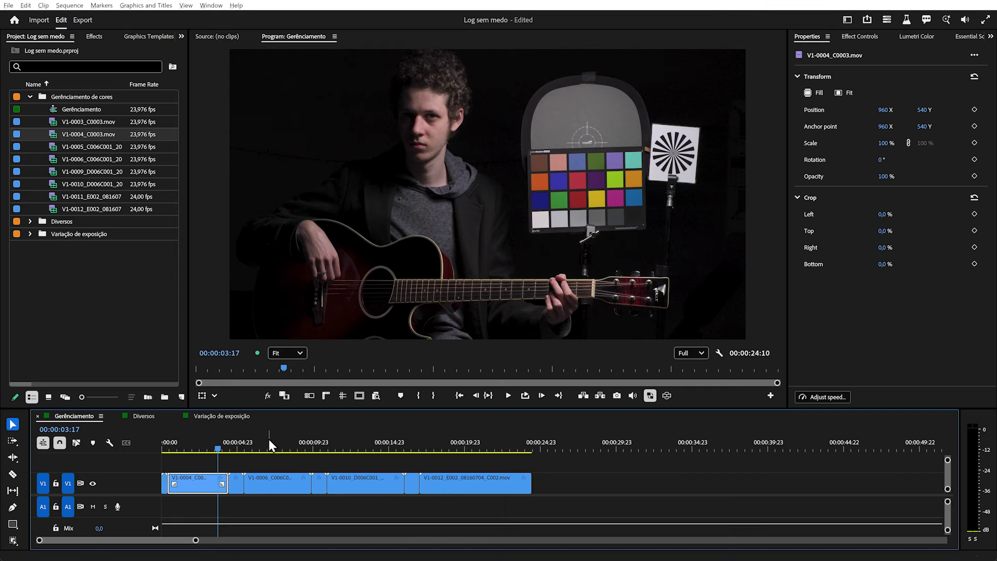
Override the source color space of the Canon clip V1-0006 with Canon Log2/Cinema Gamut in the Lumetri Color settings and play it back
{"action": "left_click", "coordinate": [269, 441]}
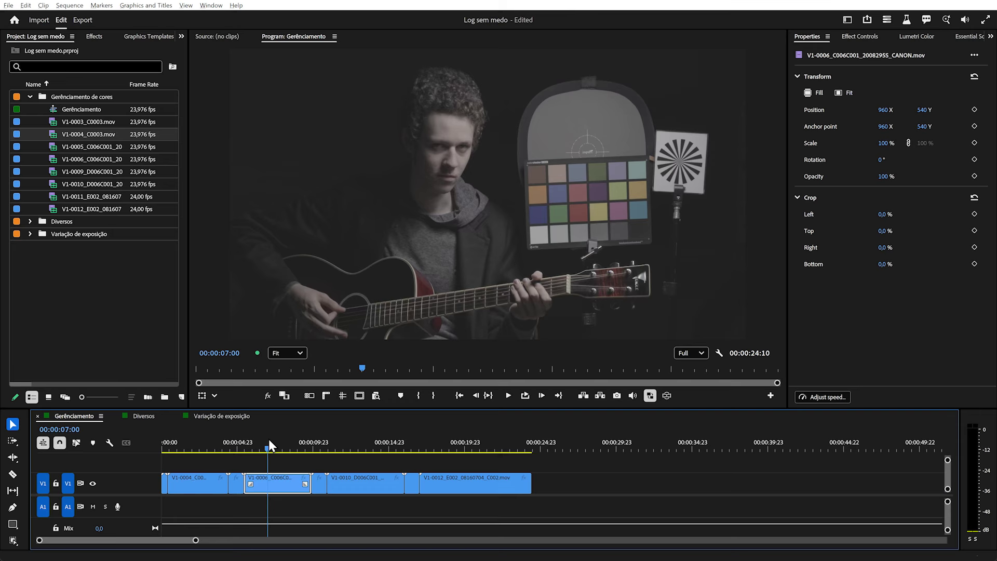
{"action": "left_click", "coordinate": [236, 438]}
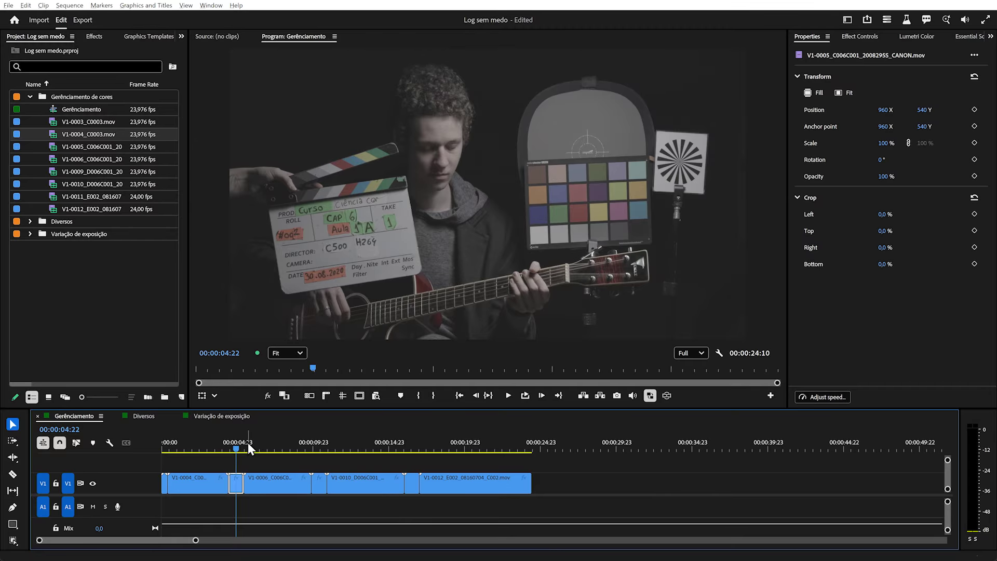
{"action": "left_click_drag", "start_coordinate": [248, 443], "coordinate": [264, 439]}
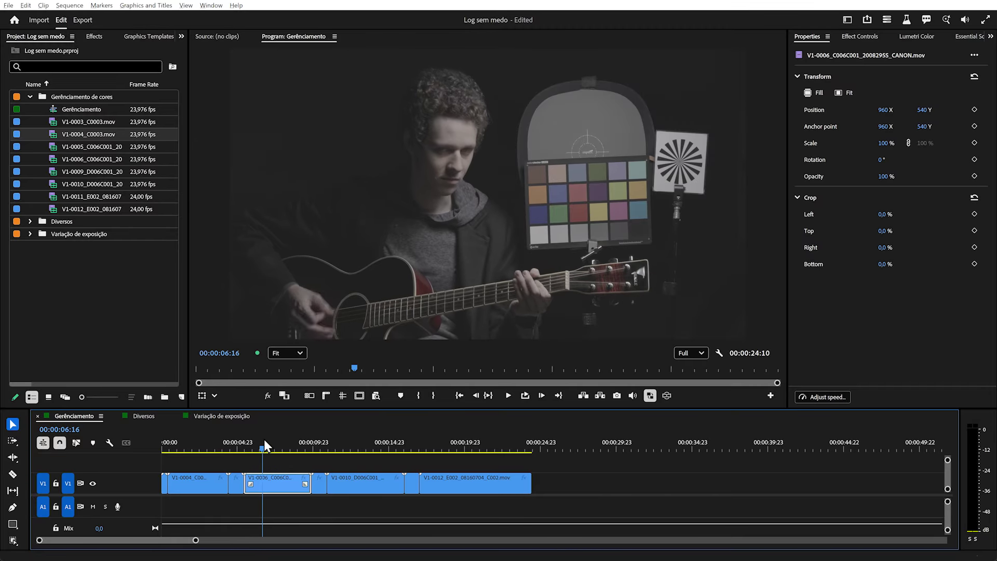
{"action": "left_click", "coordinate": [910, 36]}
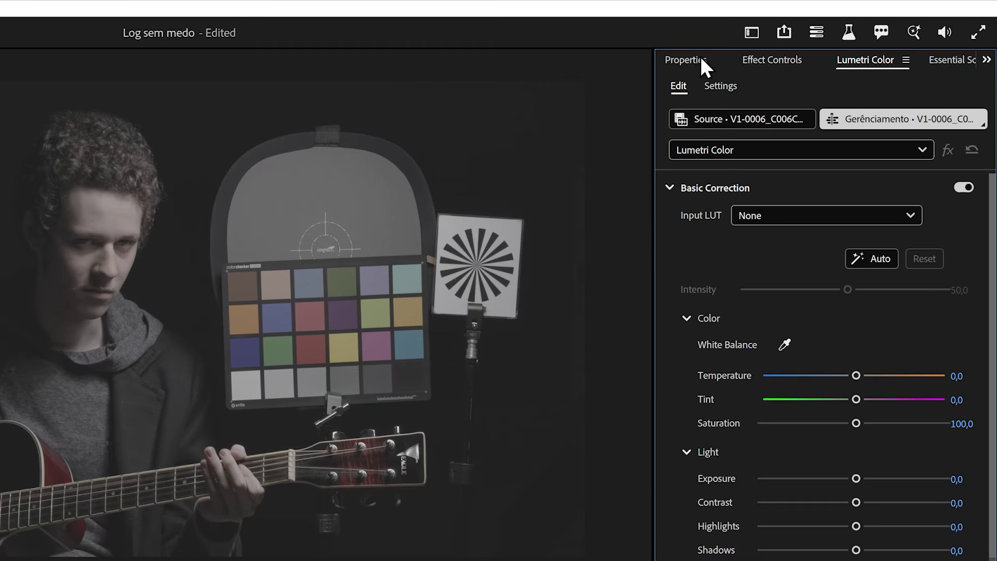
{"action": "left_click", "coordinate": [720, 86]}
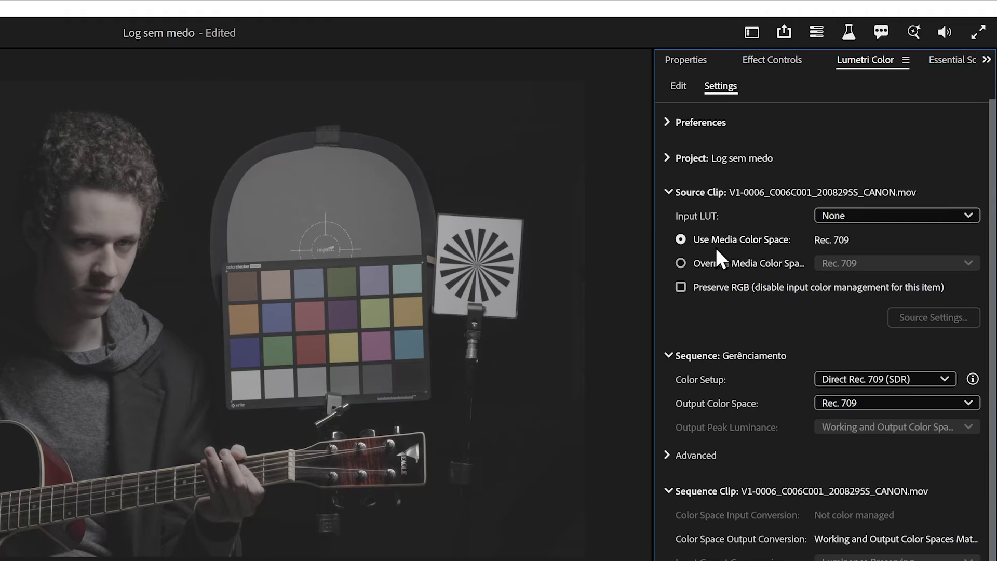
{"action": "left_click", "coordinate": [735, 262]}
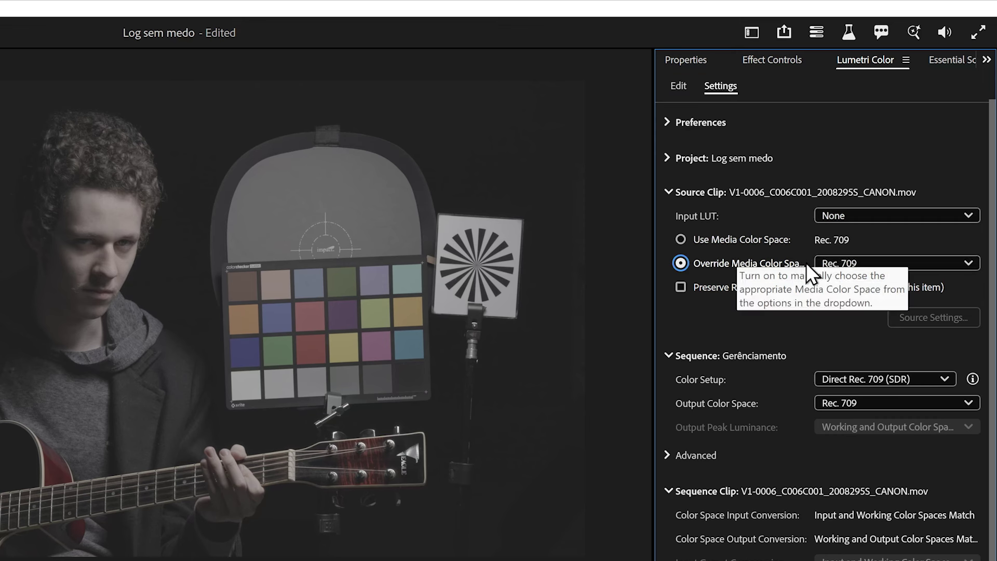
{"action": "left_click", "coordinate": [858, 263]}
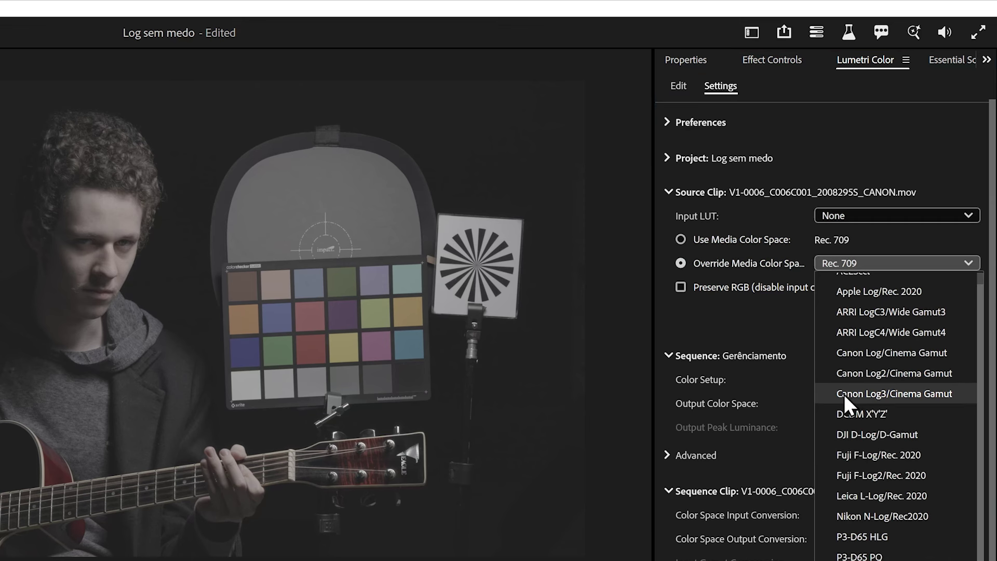
{"action": "left_click", "coordinate": [875, 373]}
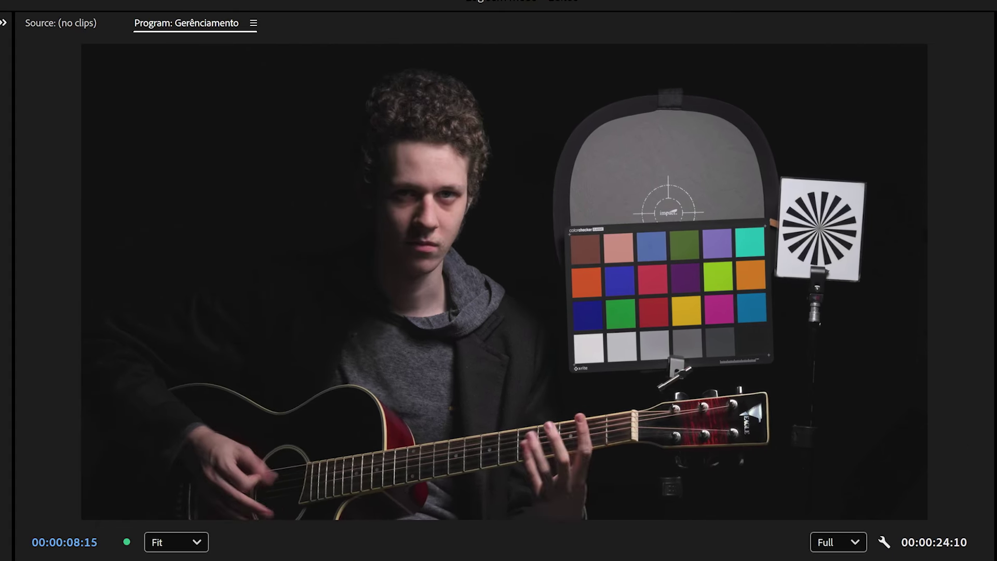
{"action": "key", "text": "space"}
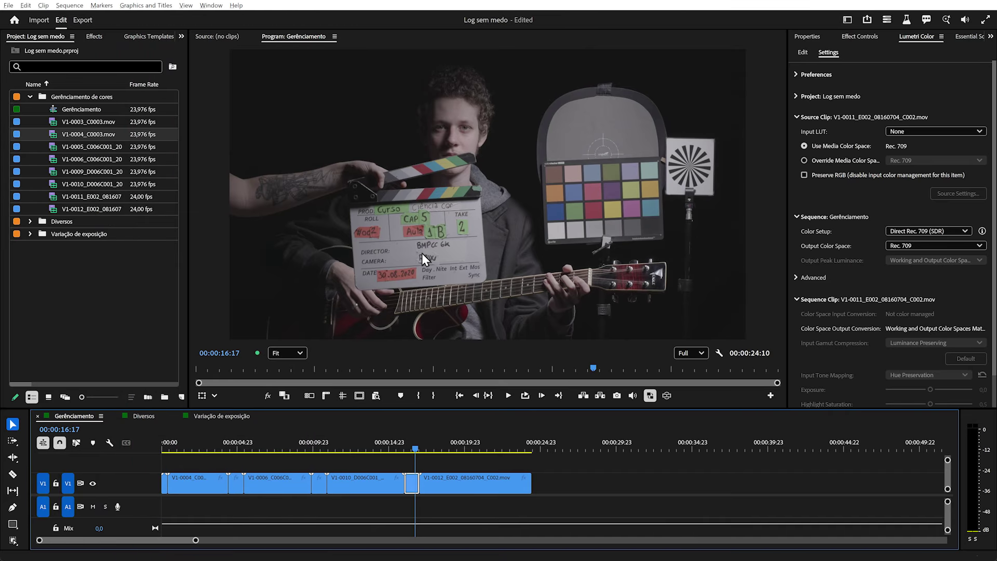
Examine the override color spaces and input LUTs offered for V1-0012_E002_08160704_C002.mov, keeping its original media color space
{"action": "left_click_drag", "start_coordinate": [435, 441], "coordinate": [461, 448]}
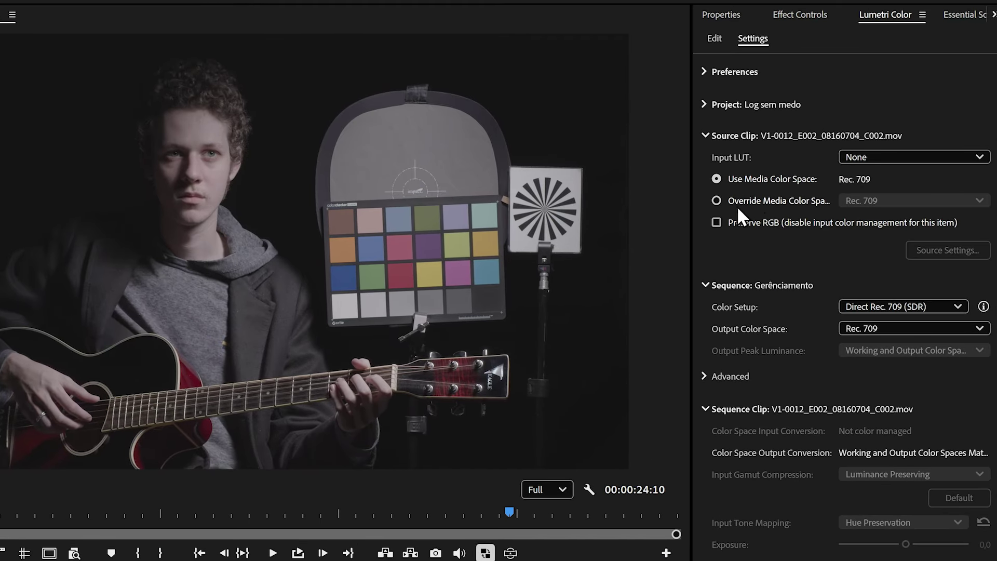
{"action": "left_click", "coordinate": [762, 200]}
{"action": "left_click", "coordinate": [876, 200]}
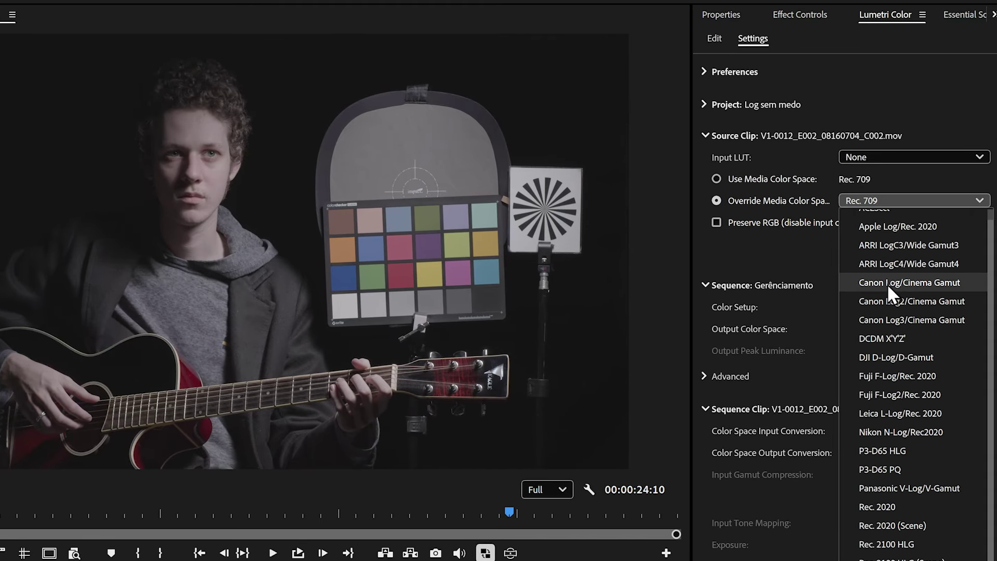
{"action": "scroll", "coordinate": [914, 337], "scroll_direction": "up", "scroll_amount": 1}
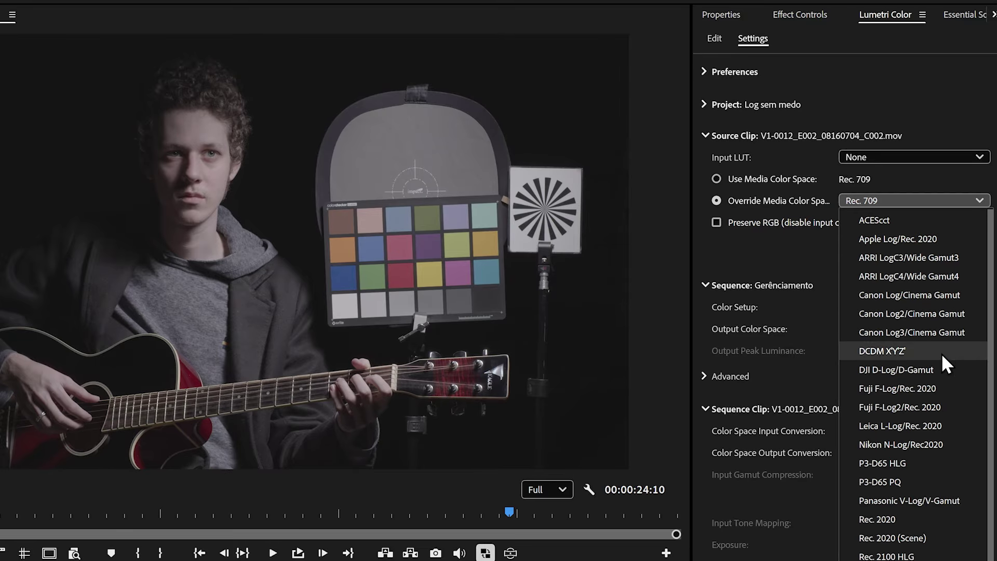
{"action": "scroll", "coordinate": [902, 366], "scroll_direction": "down", "scroll_amount": 1}
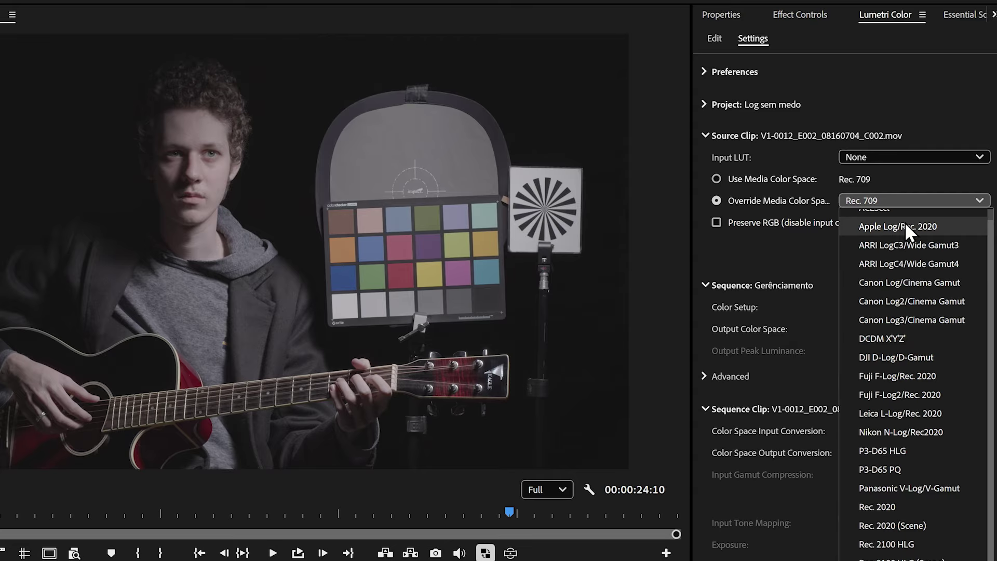
{"action": "scroll", "coordinate": [905, 222], "scroll_direction": "up", "scroll_amount": 1}
{"action": "left_click", "coordinate": [758, 179]}
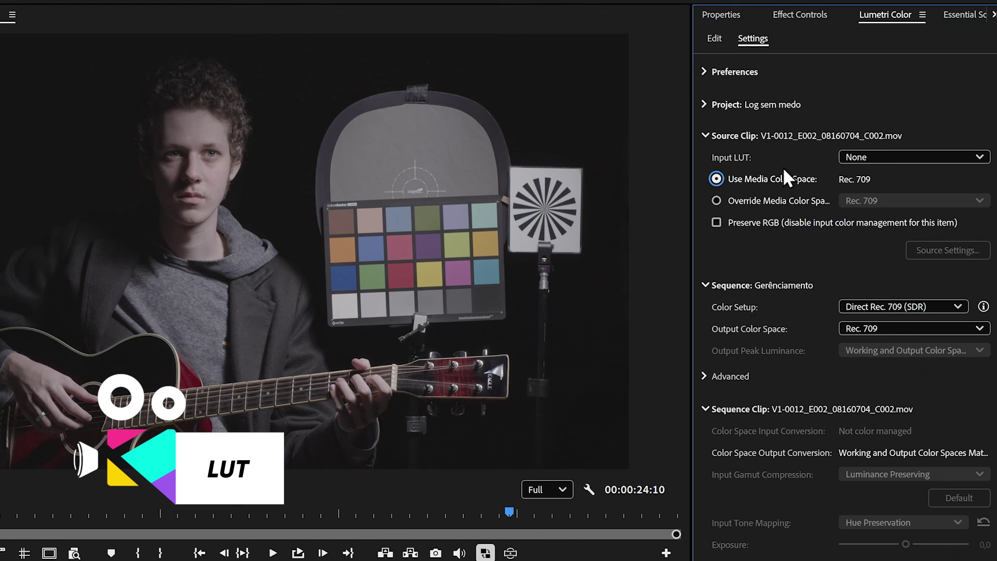
{"action": "left_click", "coordinate": [859, 156]}
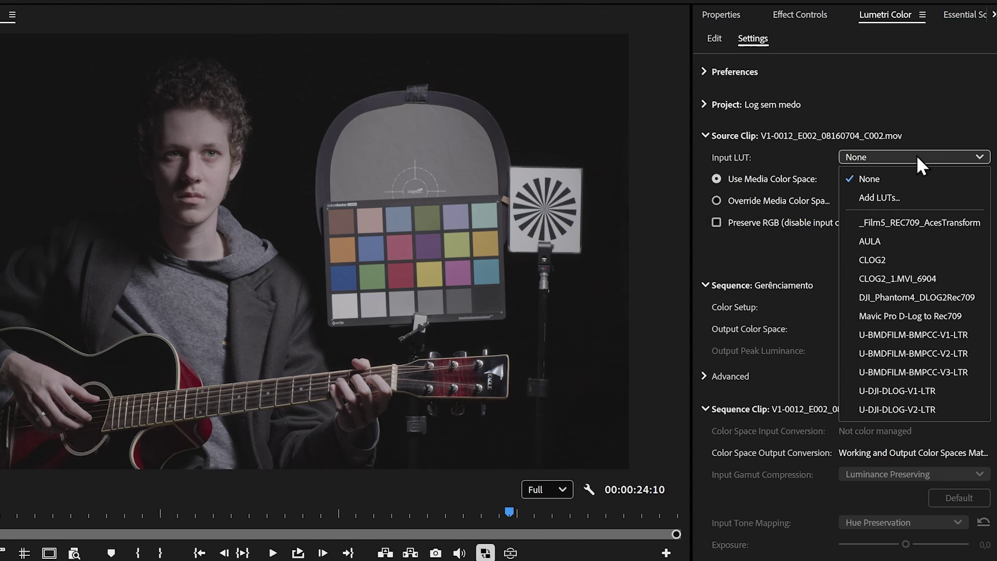
{"action": "left_click", "coordinate": [763, 163]}
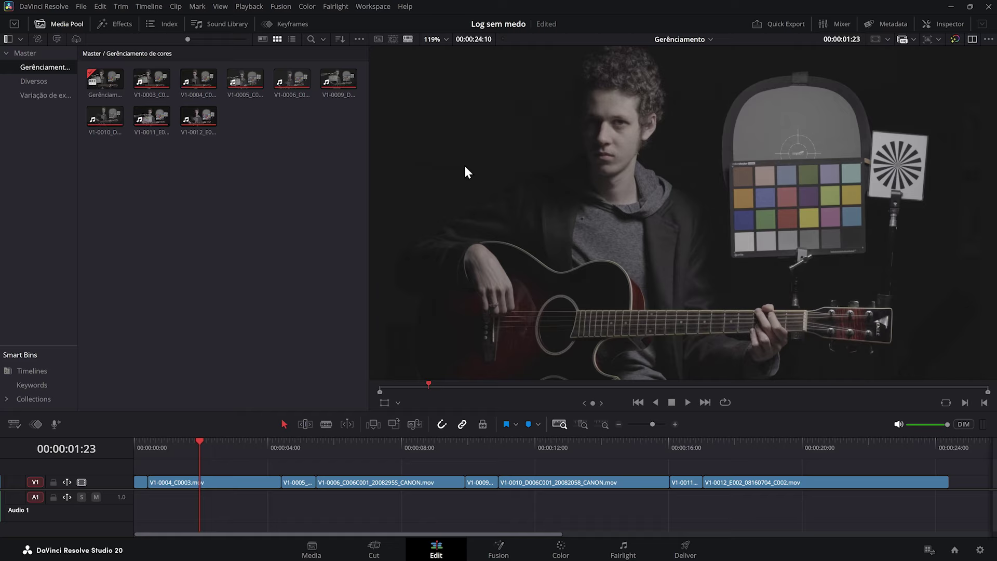
List the media pool clips by name and examine the Gerênciamento timeline's color settings with project settings disabled, discarding the change
{"action": "left_click", "coordinate": [292, 40]}
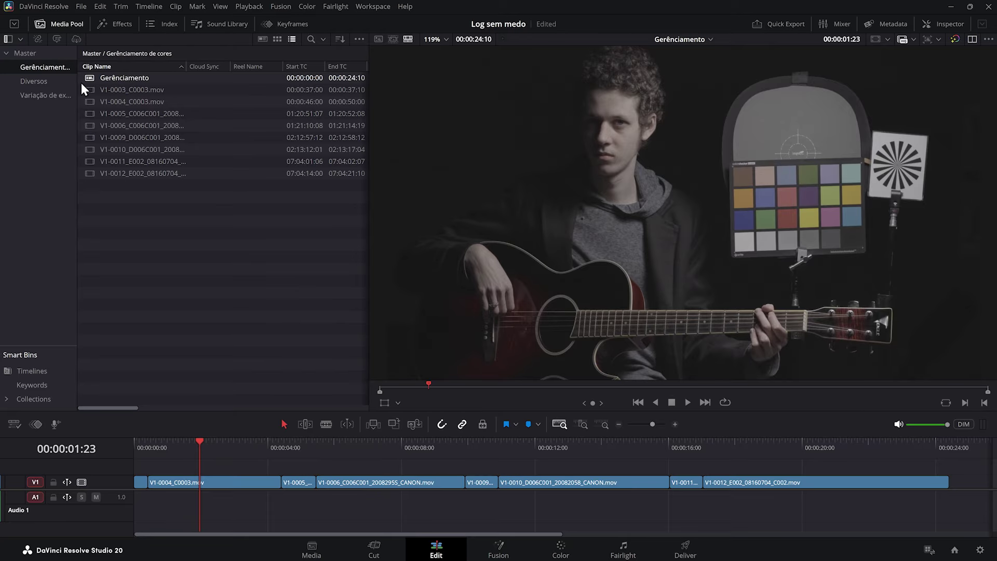
{"action": "left_click", "coordinate": [109, 77]}
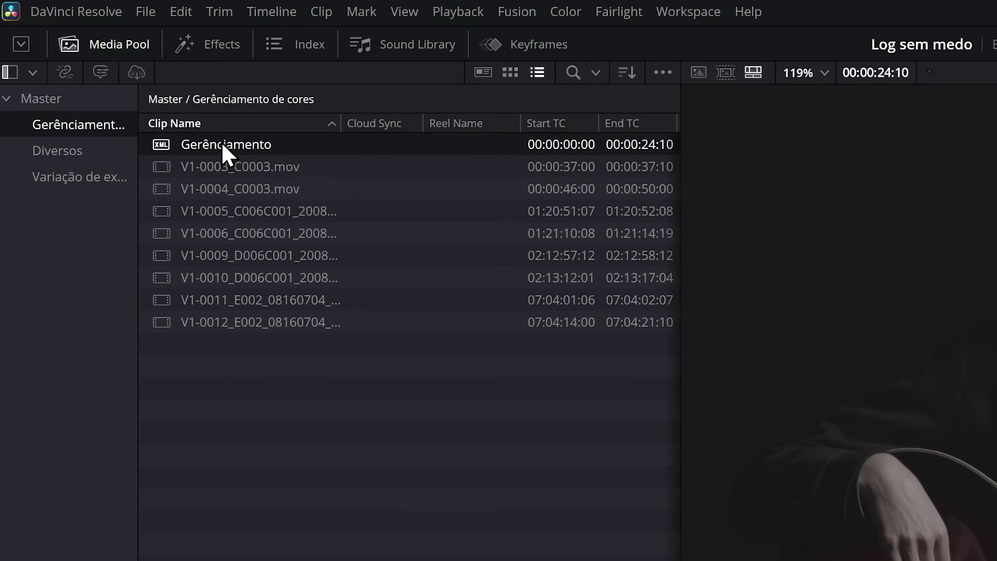
{"action": "right_click", "coordinate": [122, 76]}
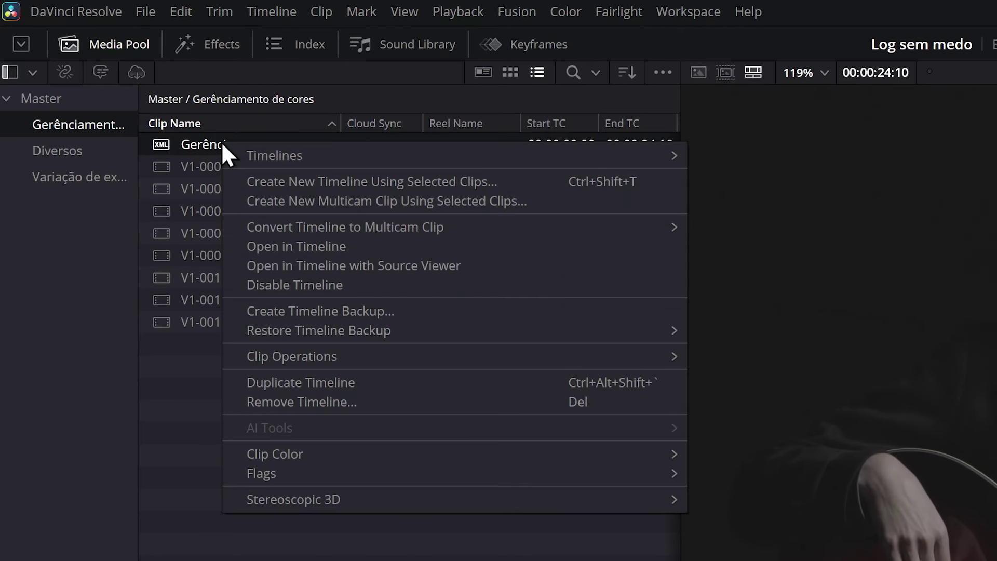
{"action": "mouse_move", "coordinate": [441, 155]}
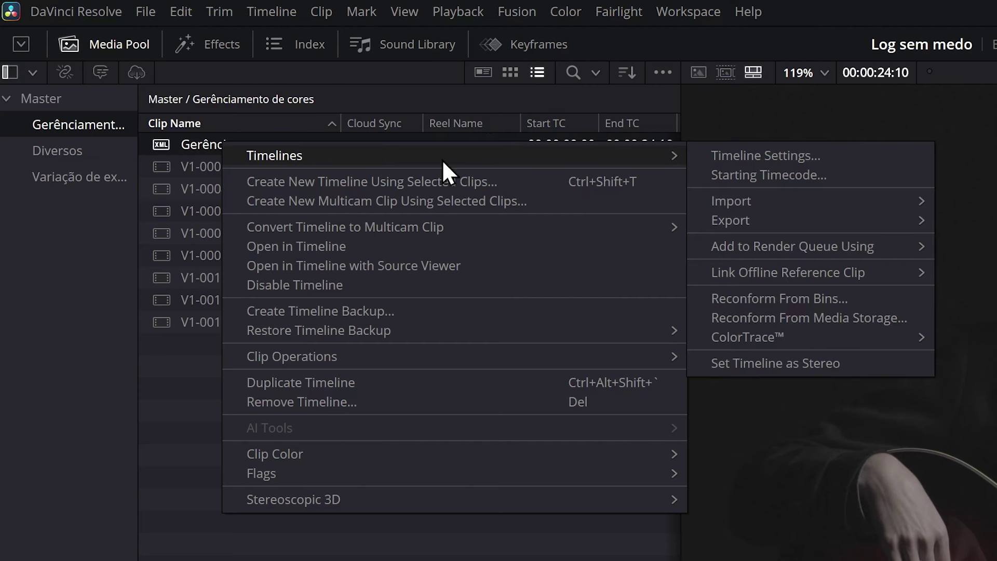
{"action": "left_click", "coordinate": [866, 156]}
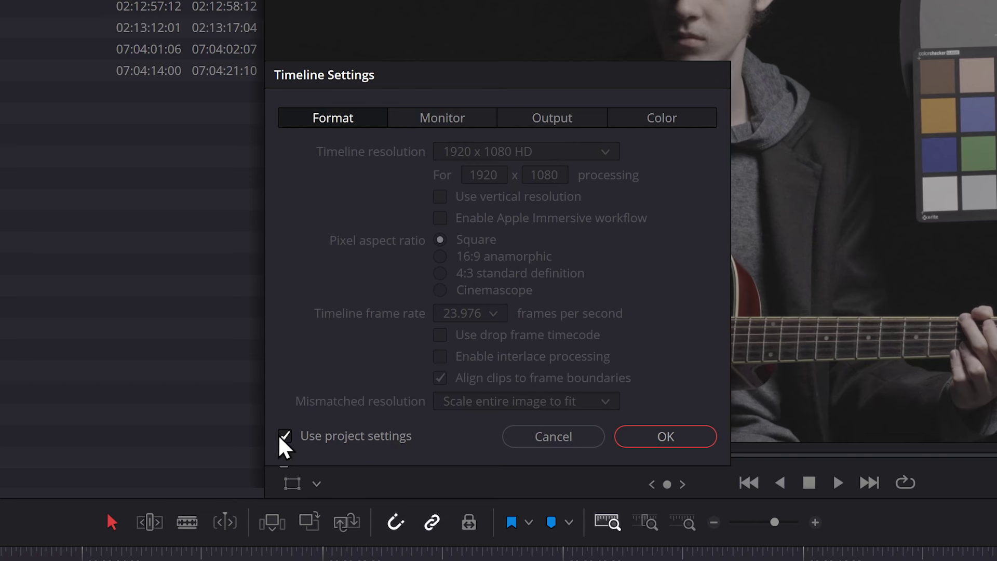
{"action": "left_click", "coordinate": [333, 447]}
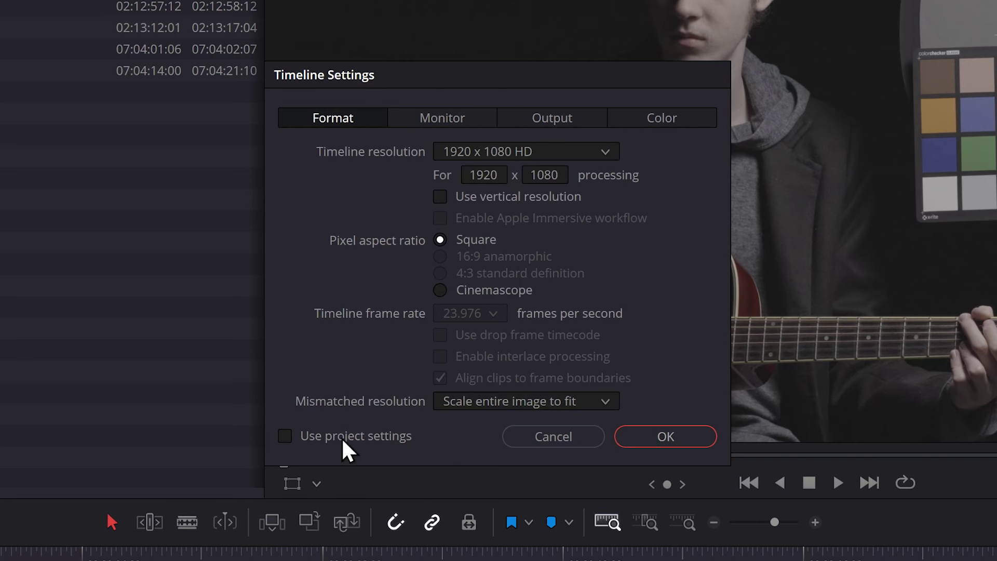
{"action": "left_click", "coordinate": [661, 118]}
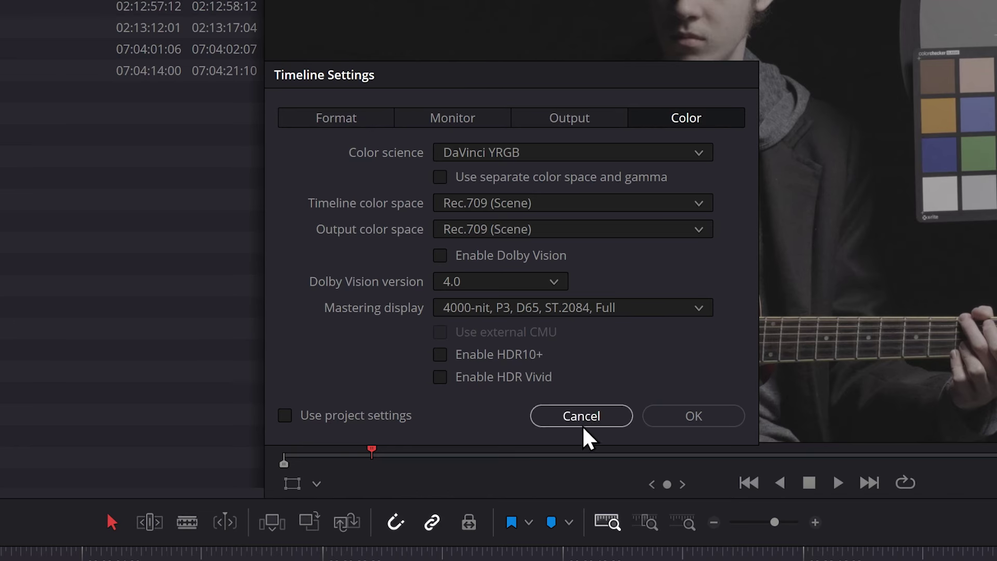
{"action": "left_click", "coordinate": [583, 429]}
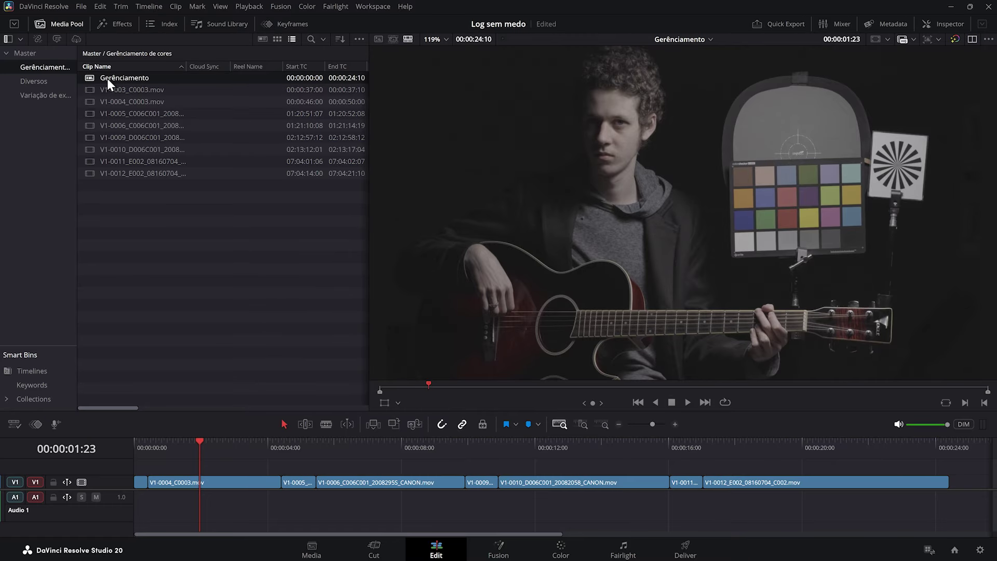
Review the Gerênciamento timeline's color settings while it still uses the project settings, and close them unchanged
{"action": "right_click", "coordinate": [109, 82]}
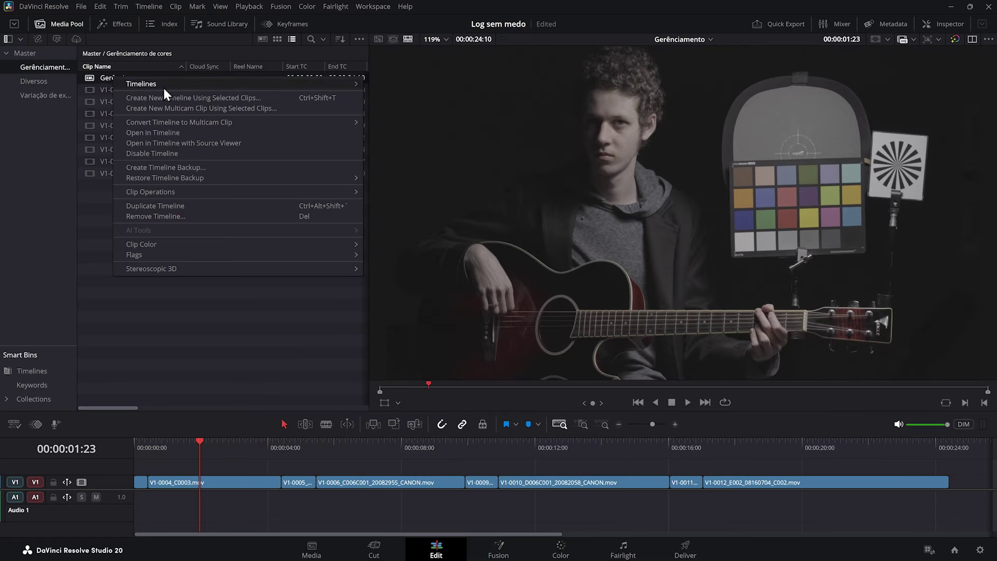
{"action": "mouse_move", "coordinate": [350, 84]}
{"action": "left_click", "coordinate": [384, 85]}
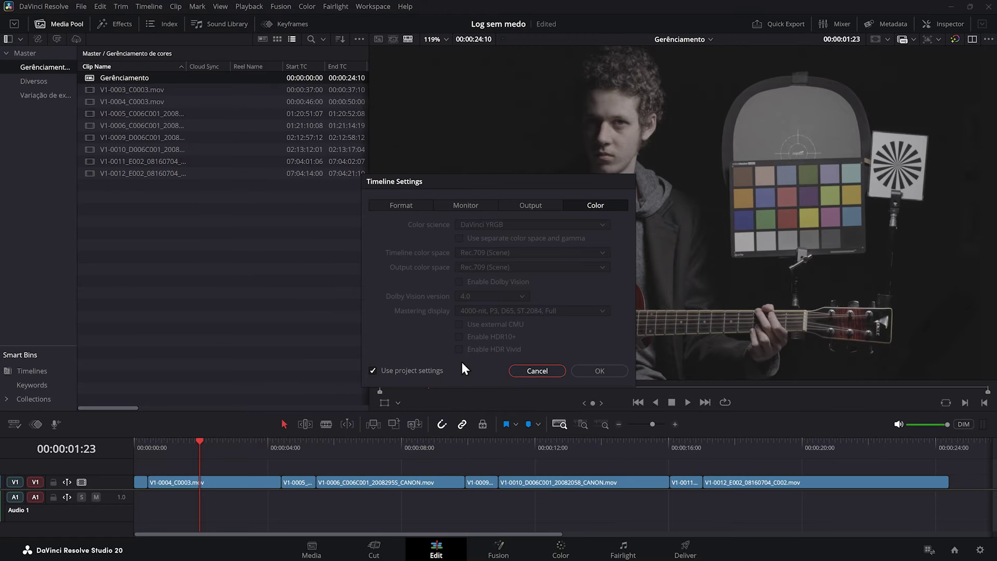
{"action": "left_click", "coordinate": [552, 375]}
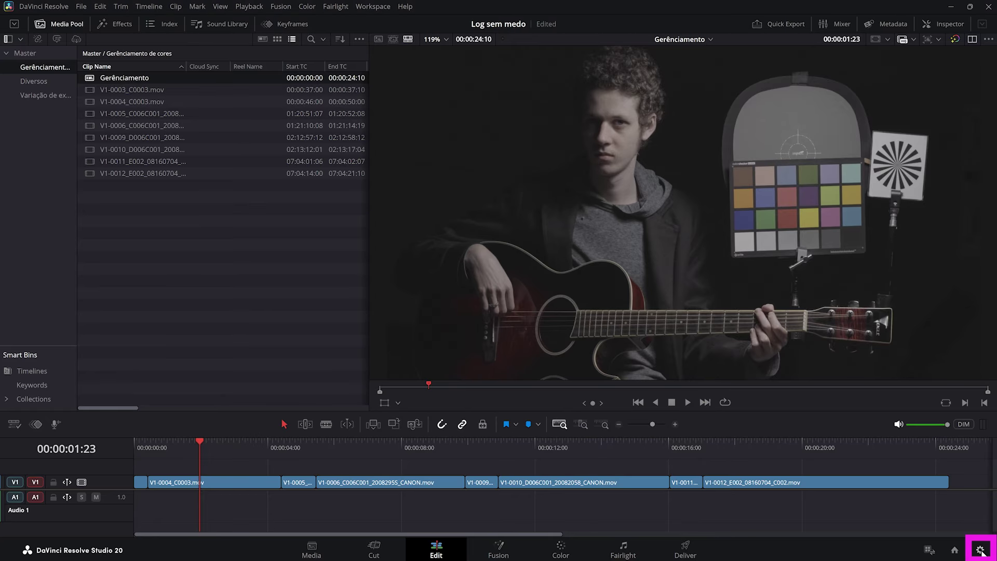
Examine the Color Management section of the project settings and leave it unchanged
{"action": "left_click", "coordinate": [980, 550]}
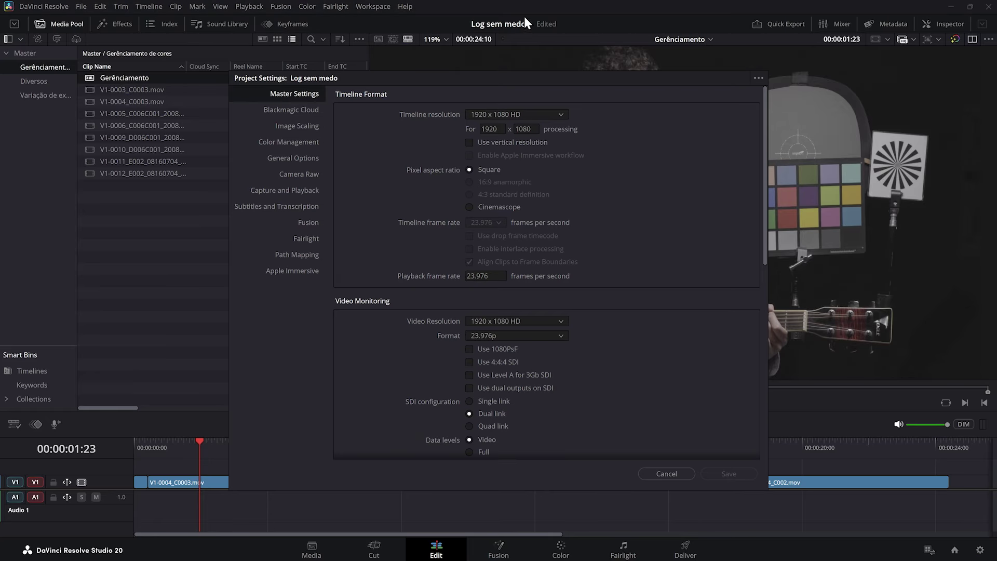
{"action": "left_click", "coordinate": [275, 145]}
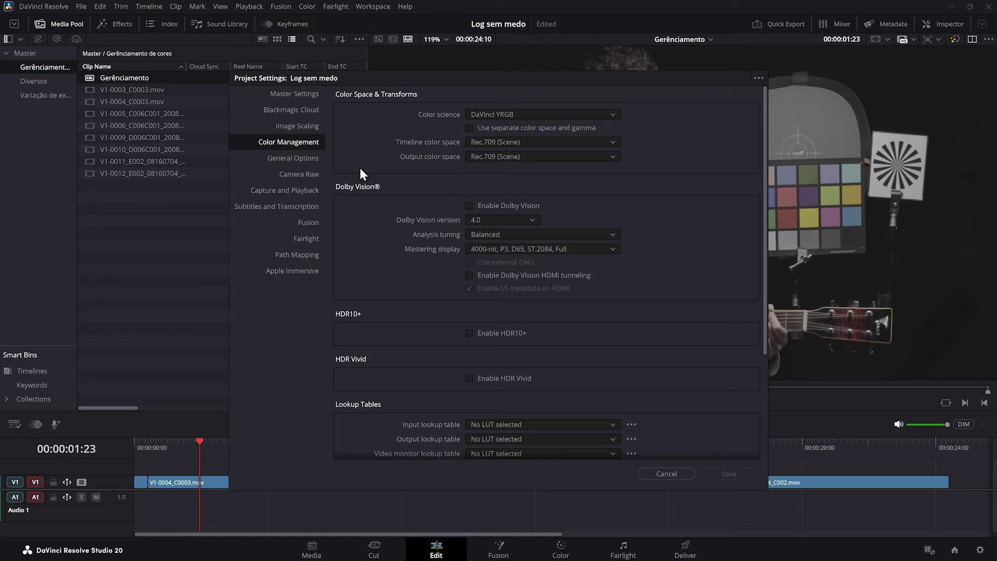
{"action": "left_click", "coordinate": [677, 475]}
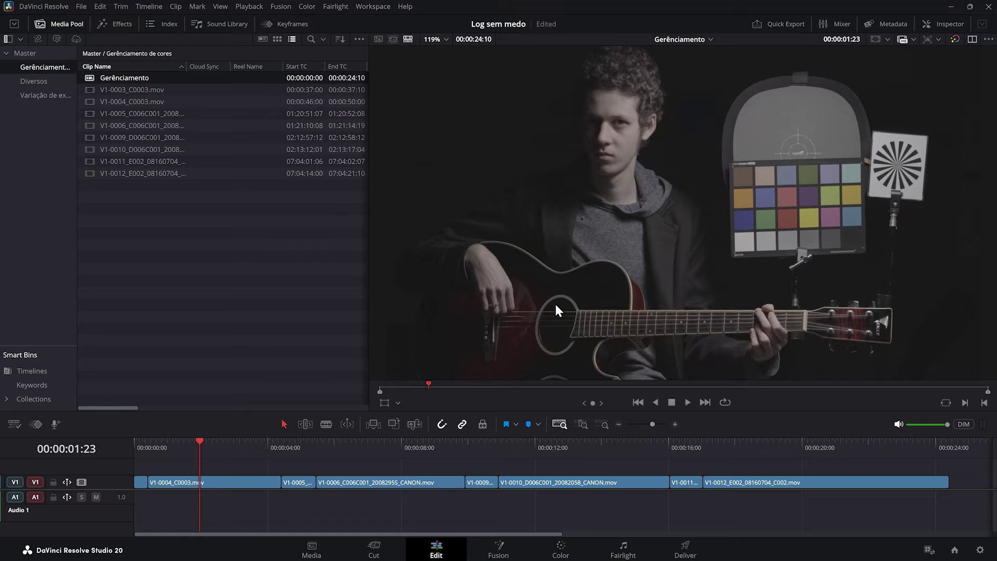
Stop the Gerênciamento timeline from using the project settings so its own color settings can be edited
{"action": "right_click", "coordinate": [115, 77]}
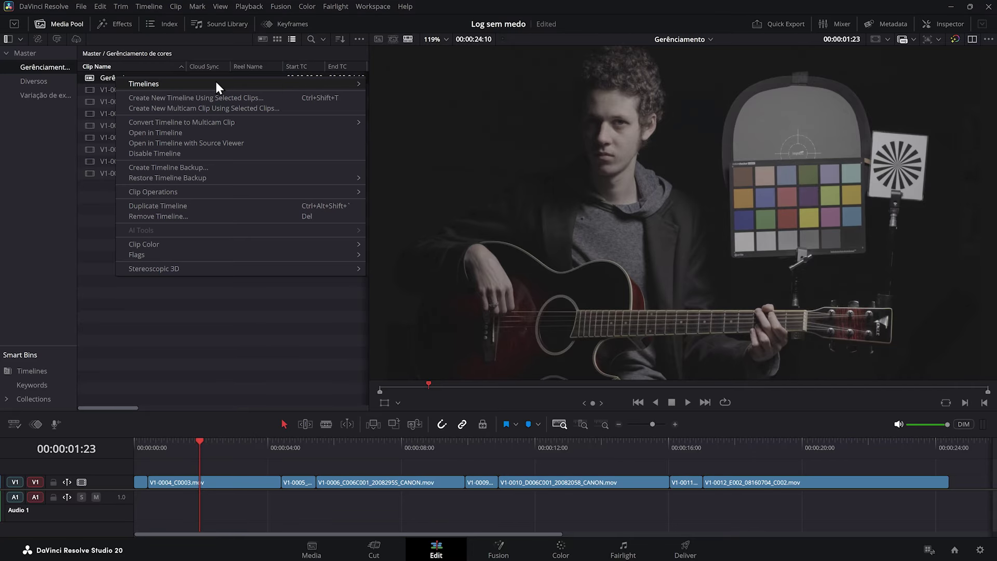
{"action": "mouse_move", "coordinate": [278, 79]}
{"action": "left_click", "coordinate": [421, 84]}
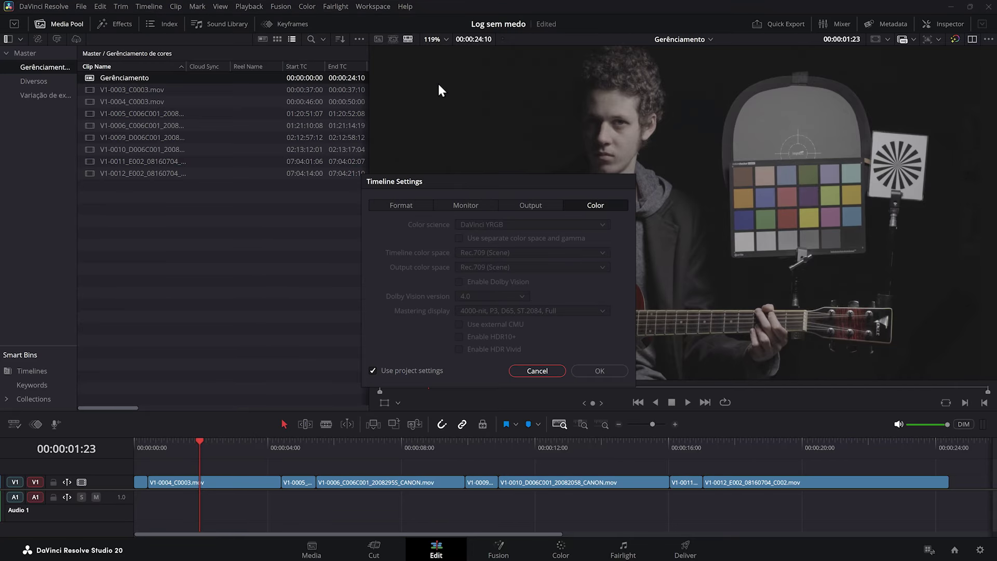
{"action": "left_click", "coordinate": [381, 372]}
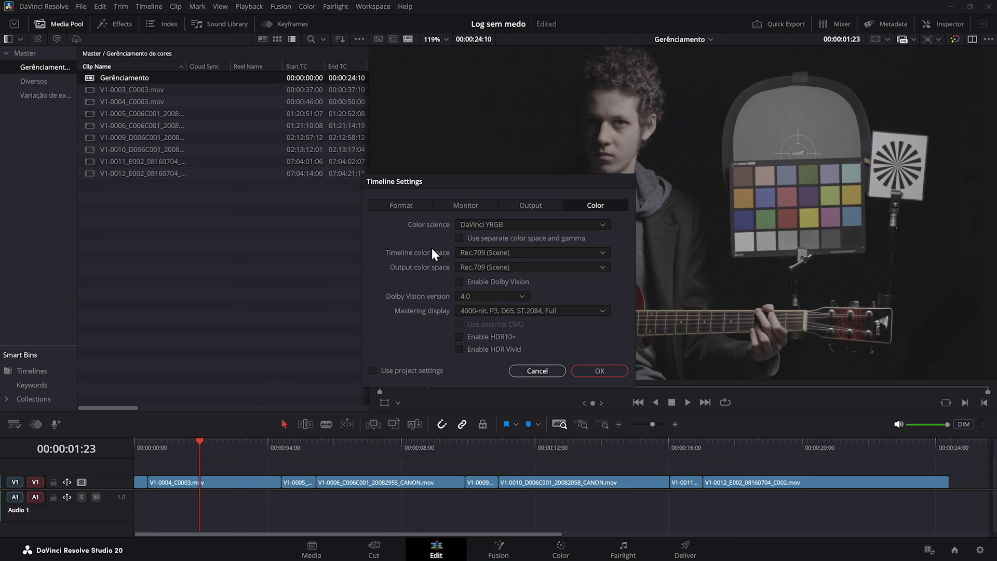
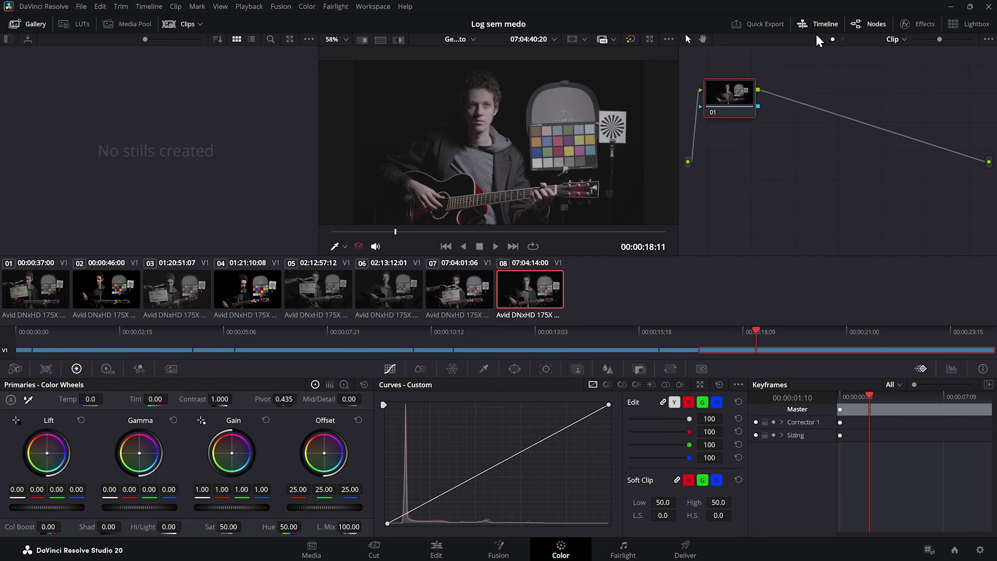
Hide the mini timeline and the gallery on the Color page, and widen the node editor
{"action": "left_click", "coordinate": [827, 24]}
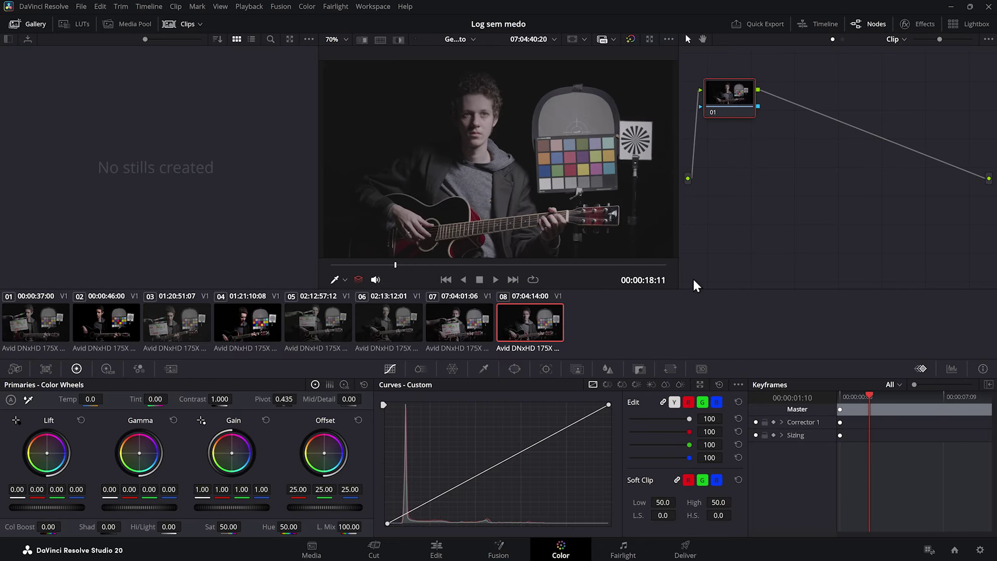
{"action": "left_click", "coordinate": [34, 27]}
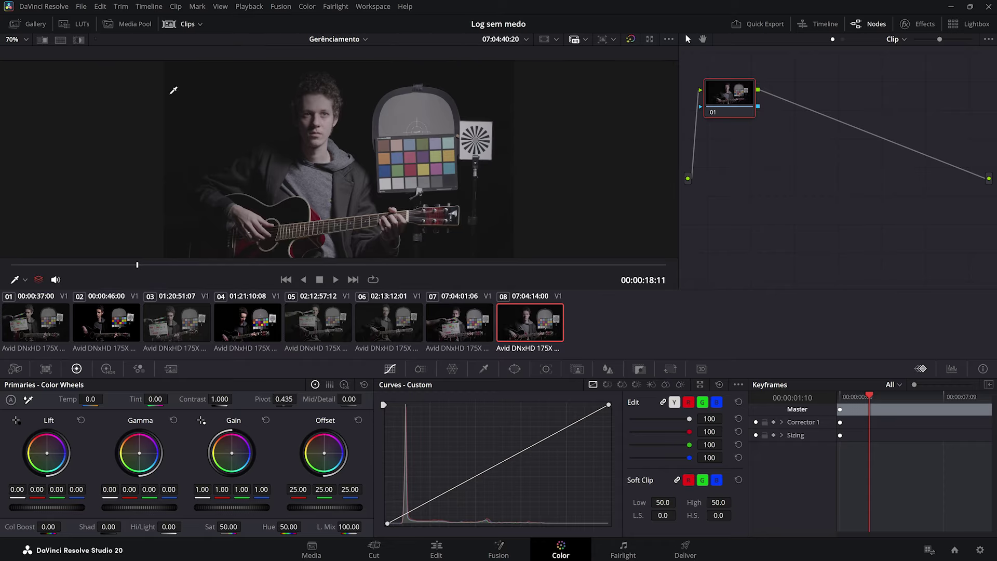
{"action": "left_click_drag", "start_coordinate": [678, 241], "coordinate": [431, 215]}
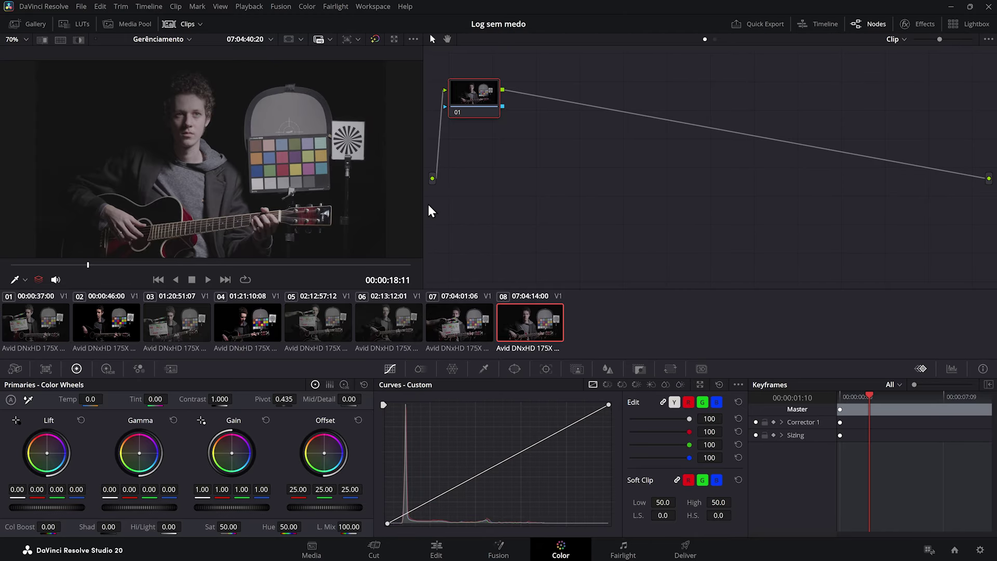
{"action": "left_click_drag", "start_coordinate": [422, 203], "coordinate": [383, 201]}
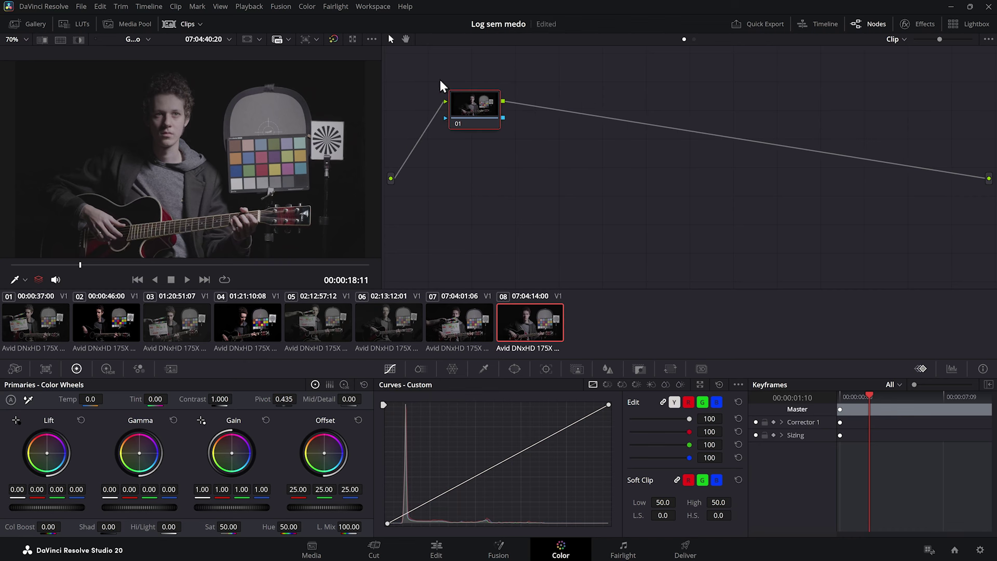
View the images of clips 04 and 02 in the viewer
{"action": "left_click", "coordinate": [418, 139]}
{"action": "left_click", "coordinate": [261, 323]}
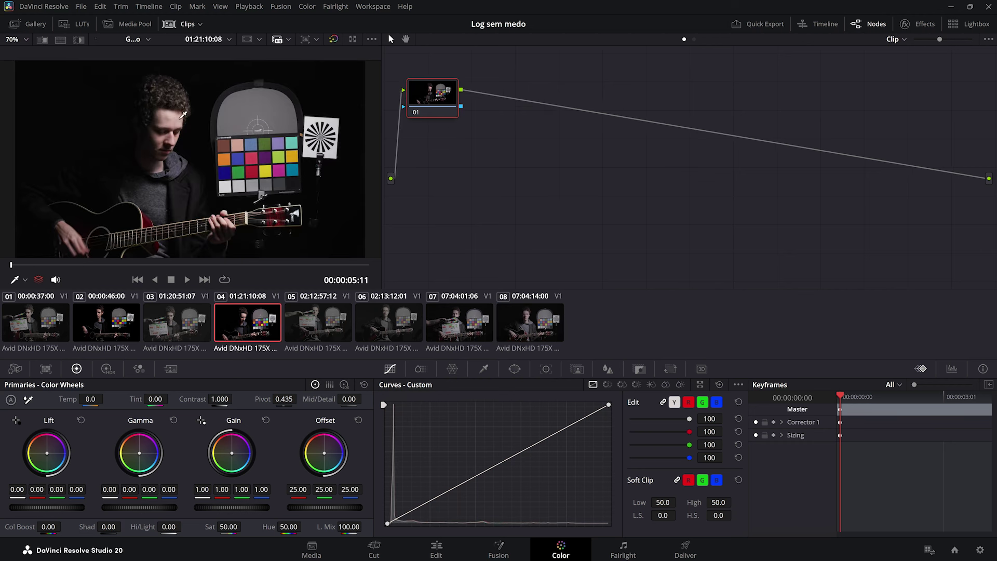
{"action": "left_click", "coordinate": [127, 329]}
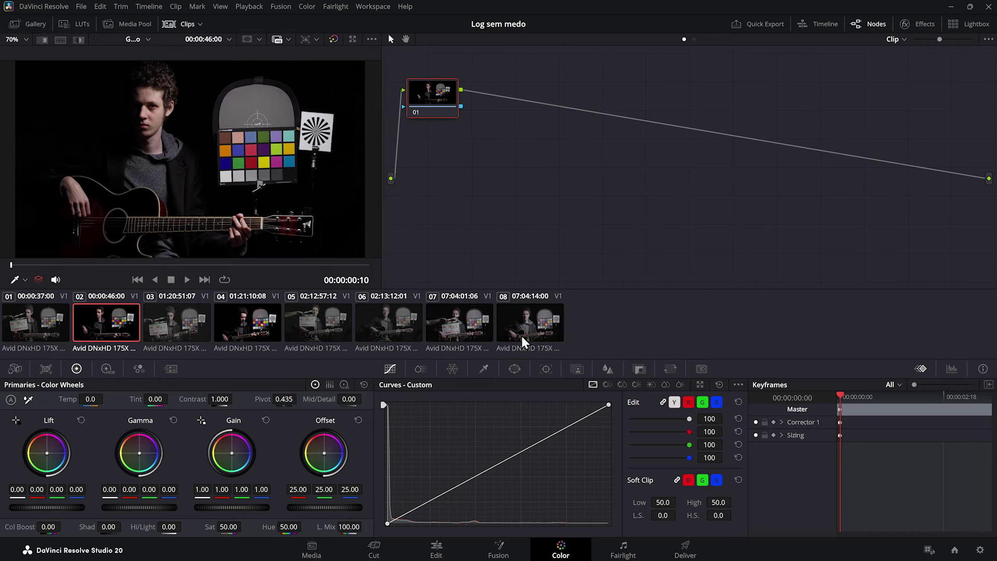
Search the effects for "color s" and apply Color Space Transform to node 01 of clip 08
{"action": "left_click", "coordinate": [539, 333]}
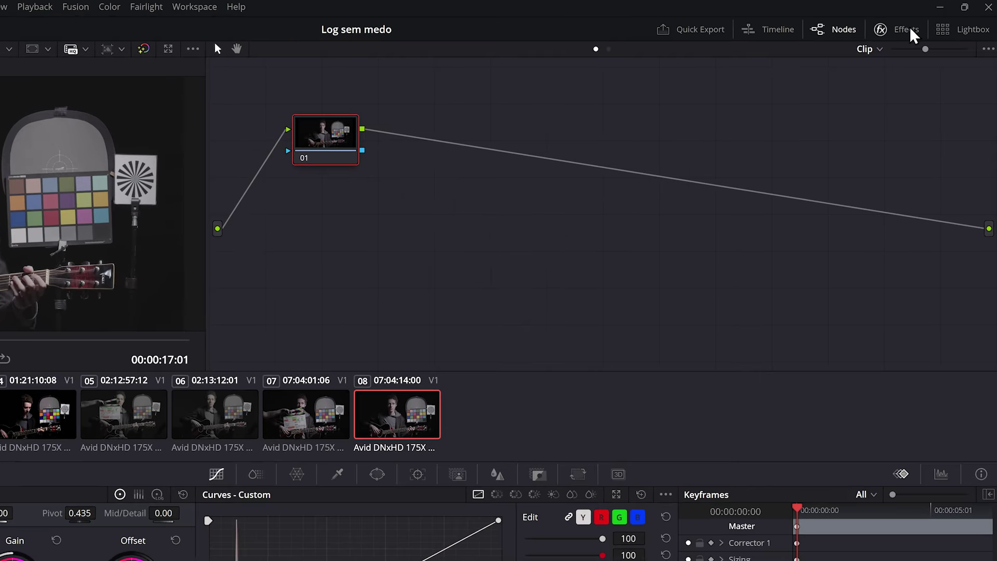
{"action": "left_click", "coordinate": [928, 24]}
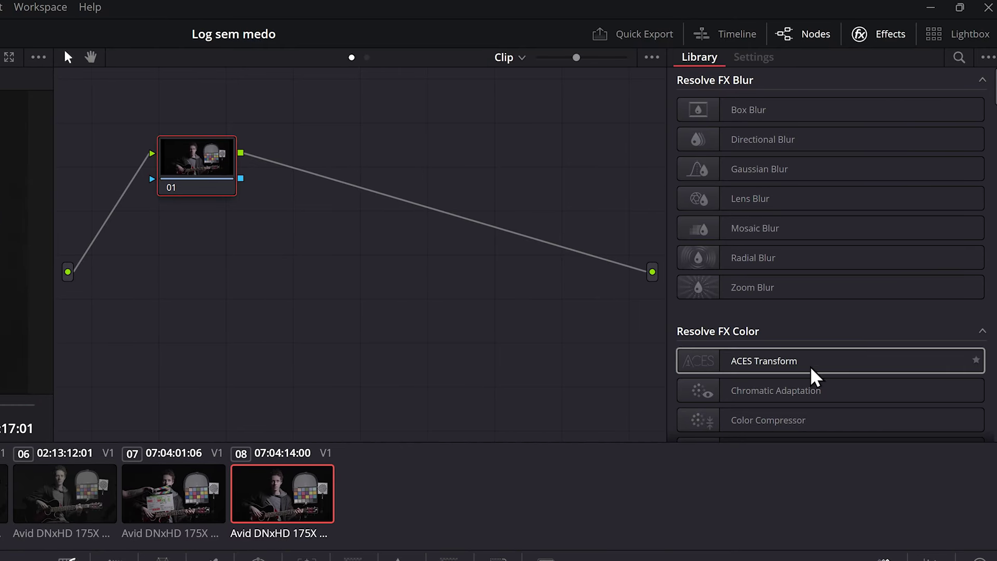
{"action": "left_click", "coordinate": [959, 58]}
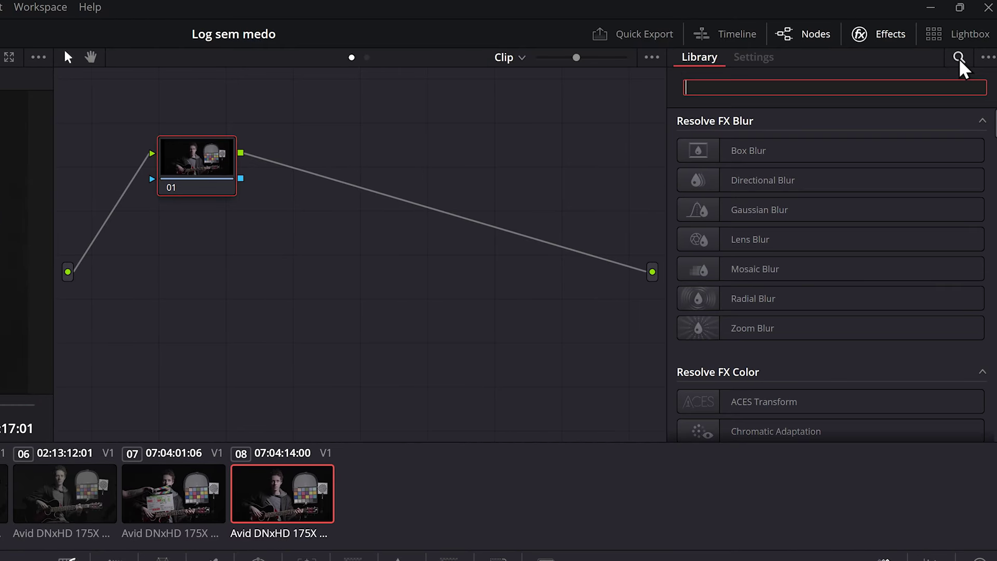
{"action": "type", "text": "color s"}
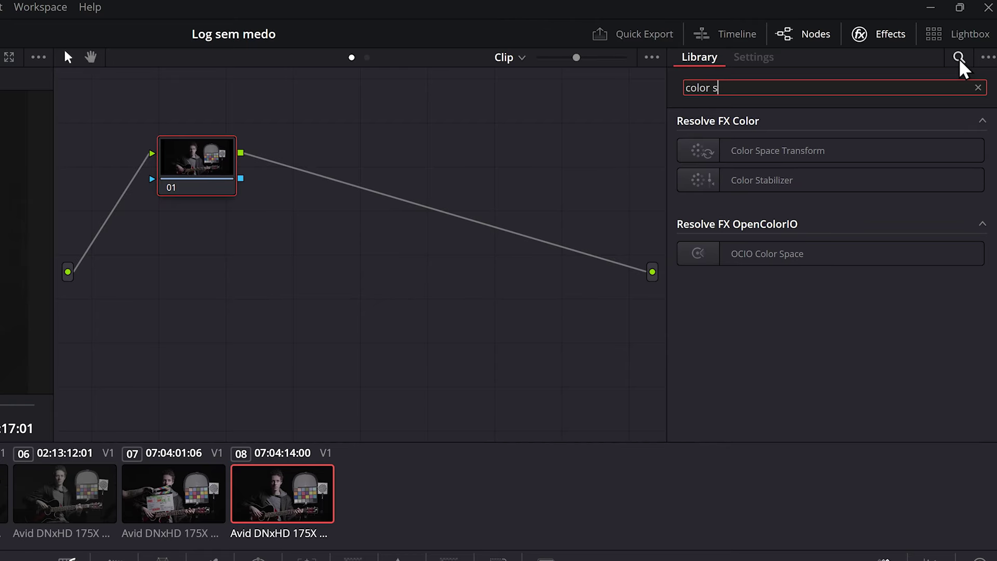
{"action": "left_click", "coordinate": [763, 161]}
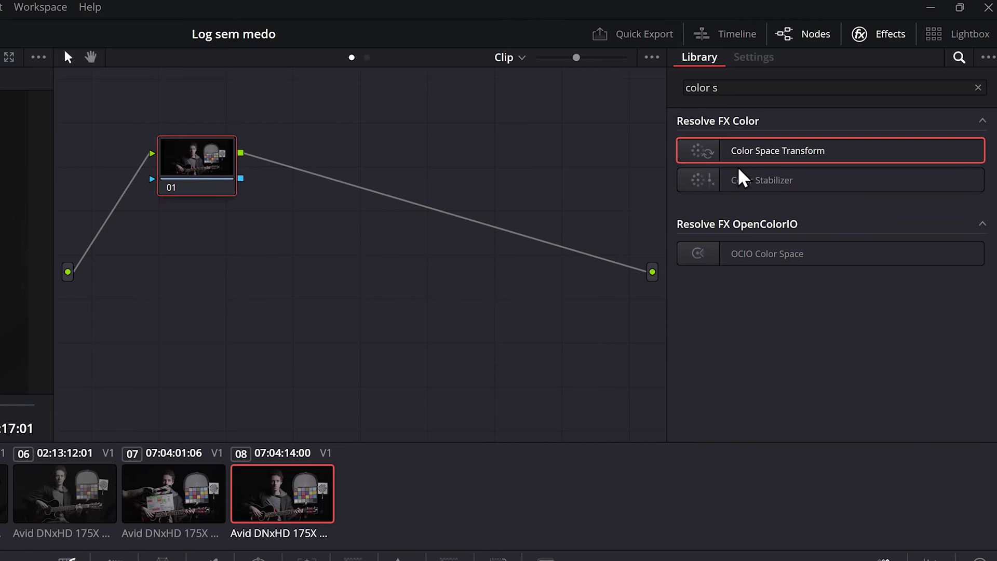
{"action": "left_click_drag", "start_coordinate": [773, 152], "coordinate": [228, 177]}
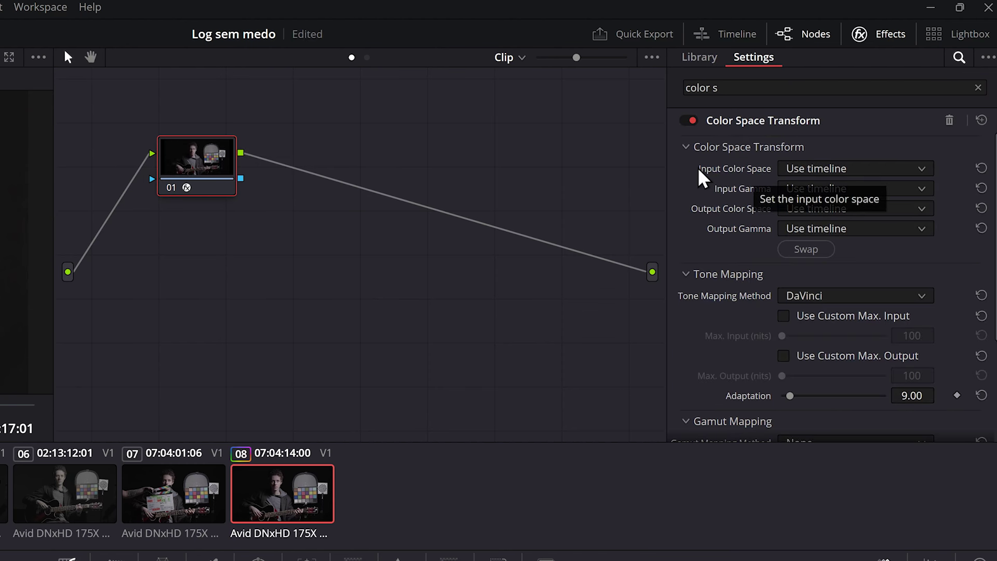
Collapse the Tone Mapping, Gamut Mapping and Advanced sections of the Color Space Transform settings
{"action": "left_click", "coordinate": [685, 274]}
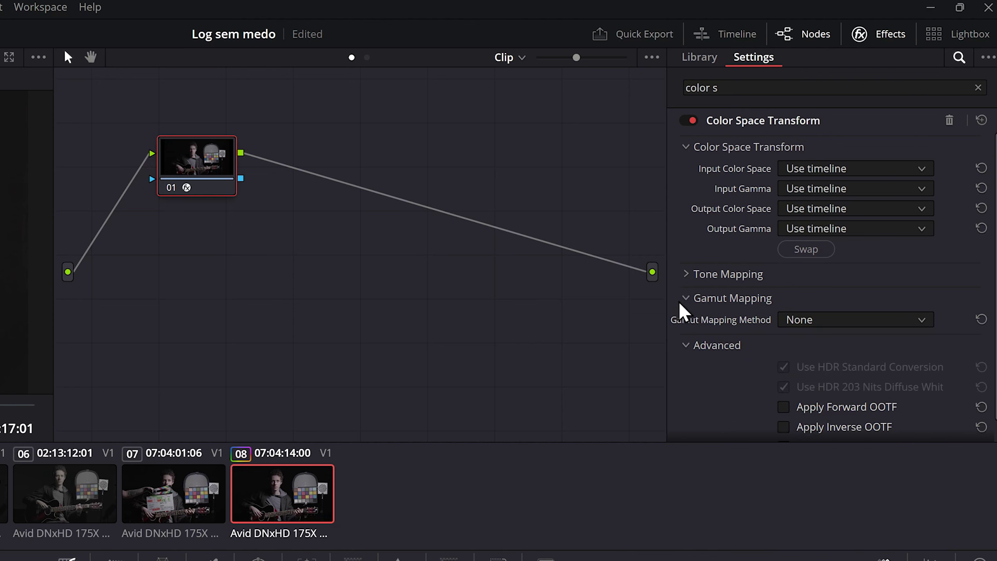
{"action": "left_click", "coordinate": [688, 298]}
{"action": "left_click", "coordinate": [696, 326]}
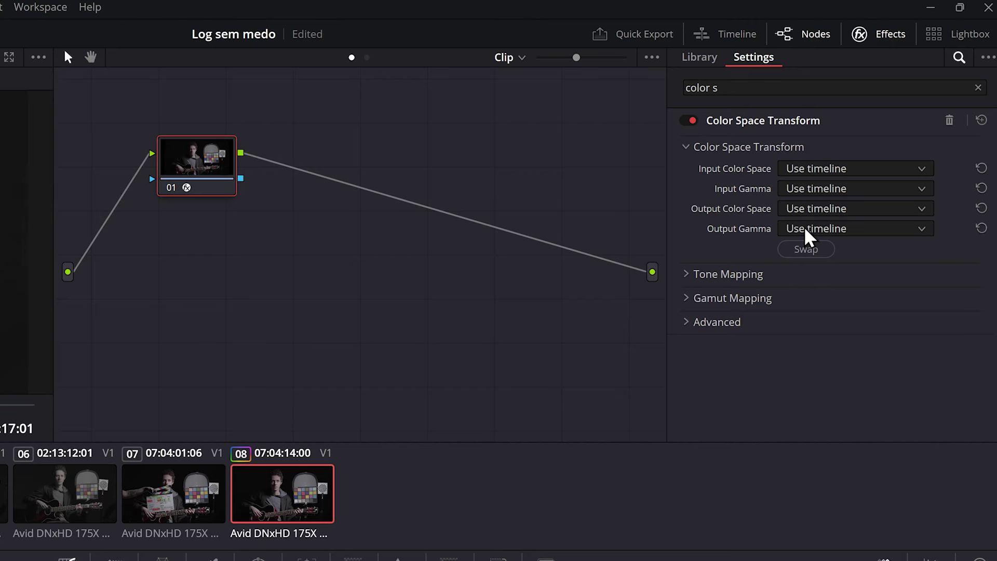
Set the Color Space Transform's output color space to Rec.709 and its output gamma to Gamma 2.4
{"action": "left_click", "coordinate": [814, 212]}
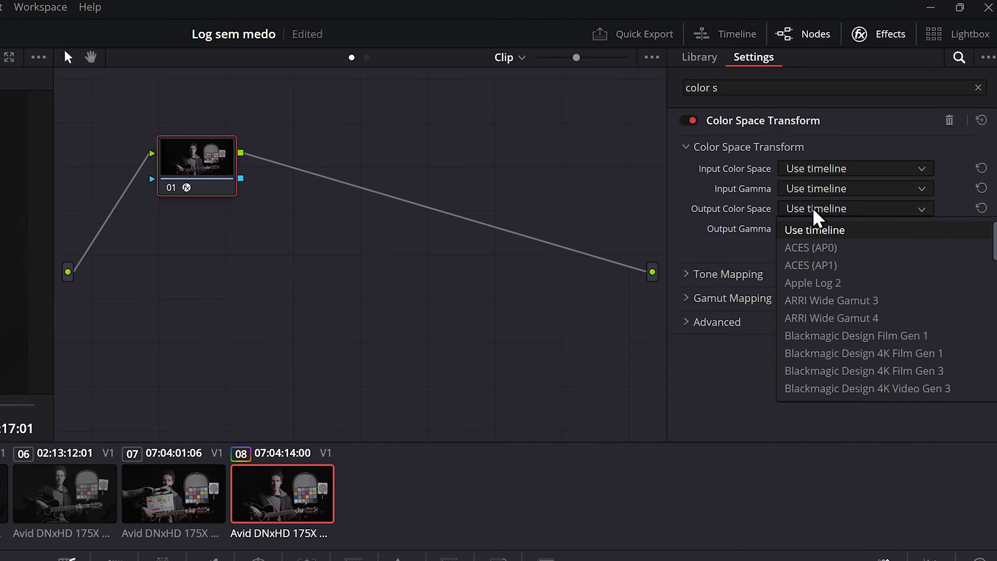
{"action": "scroll", "coordinate": [836, 234], "scroll_direction": "down", "scroll_amount": 10}
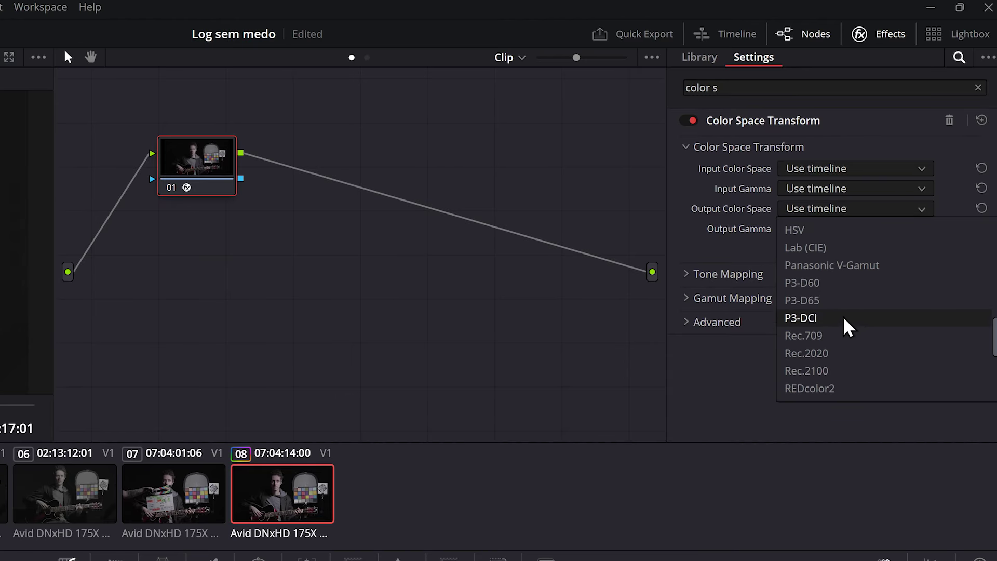
{"action": "left_click", "coordinate": [831, 336]}
{"action": "left_click", "coordinate": [815, 229]}
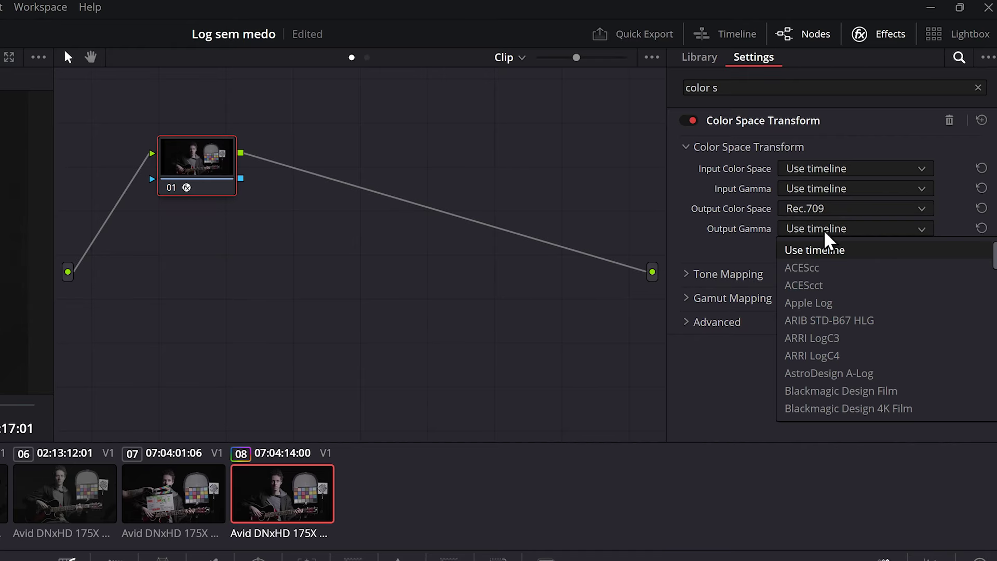
{"action": "scroll", "coordinate": [862, 352], "scroll_direction": "down", "scroll_amount": 10}
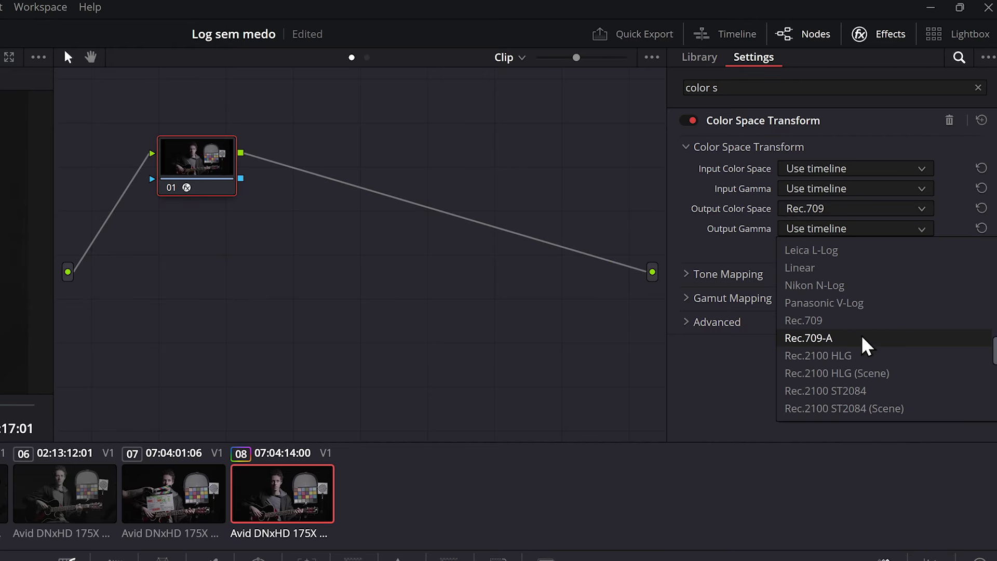
{"action": "scroll", "coordinate": [848, 311], "scroll_direction": "up", "scroll_amount": 3}
{"action": "left_click", "coordinate": [846, 303]}
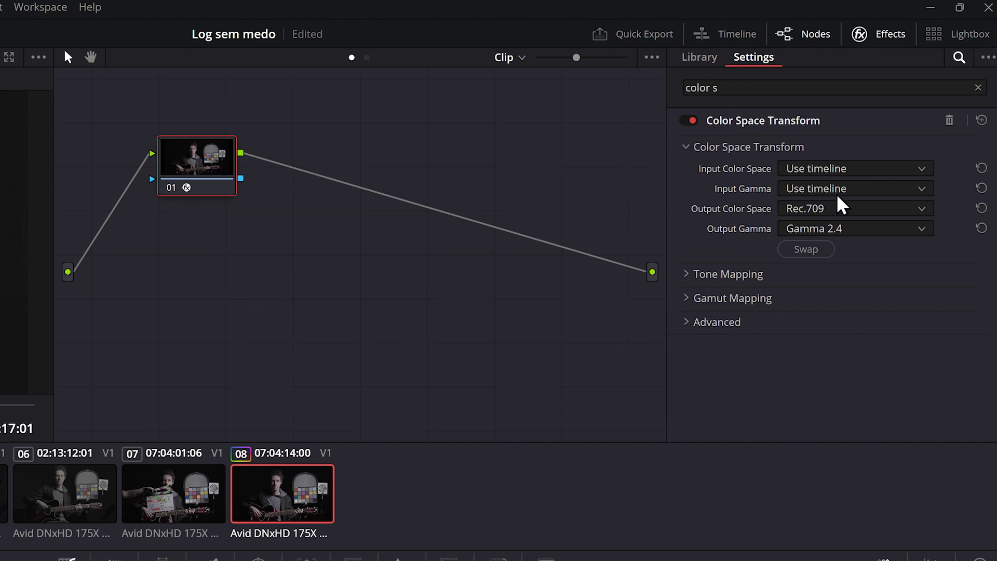
Set the transform's input color space to Blackmagic Design Pocket 4K Film Gen 4 and the input gamma to the matching Blackmagic Film Gen 4 option
{"action": "left_click", "coordinate": [820, 172]}
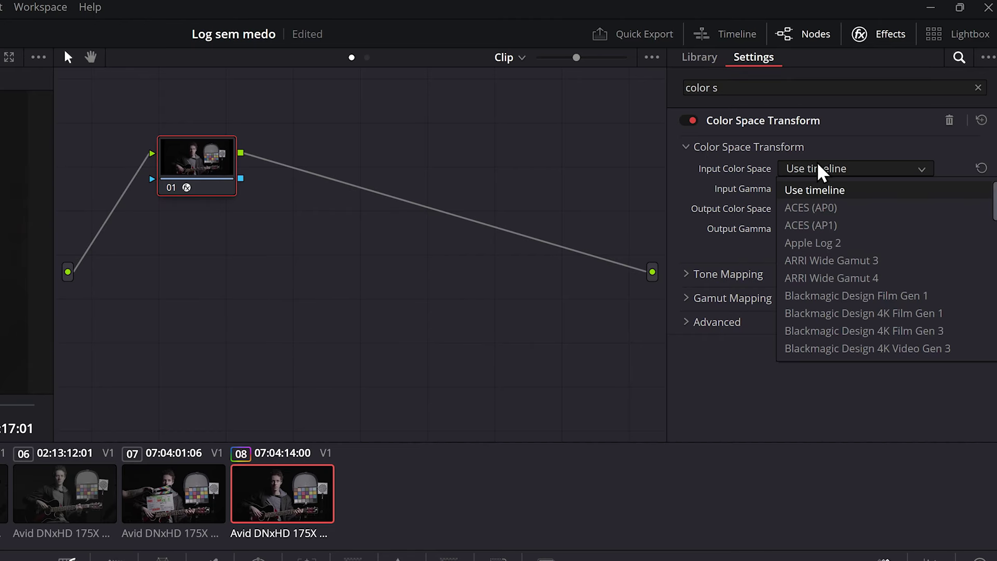
{"action": "scroll", "coordinate": [877, 263], "scroll_direction": "down", "scroll_amount": 2}
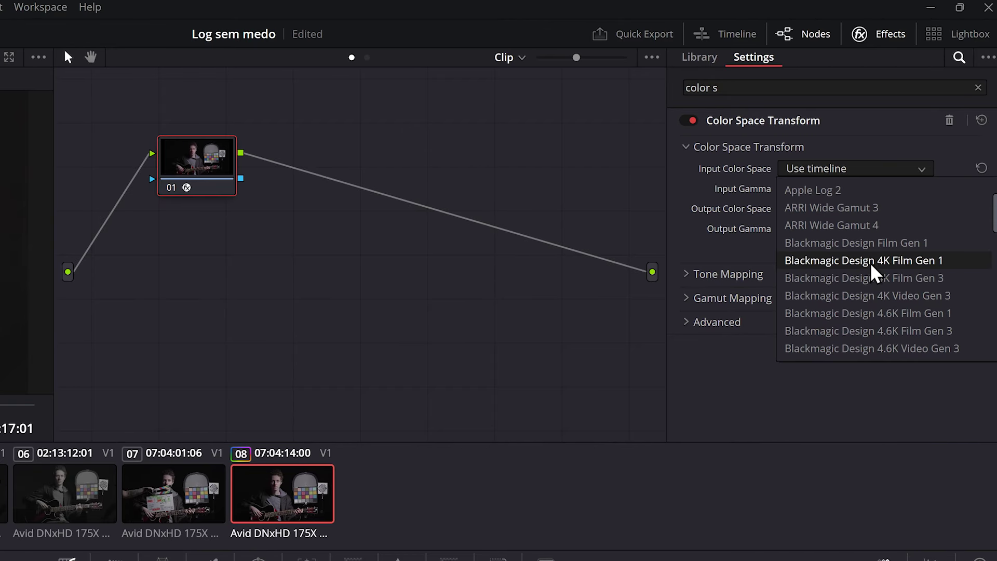
{"action": "scroll", "coordinate": [883, 265], "scroll_direction": "down", "scroll_amount": 1}
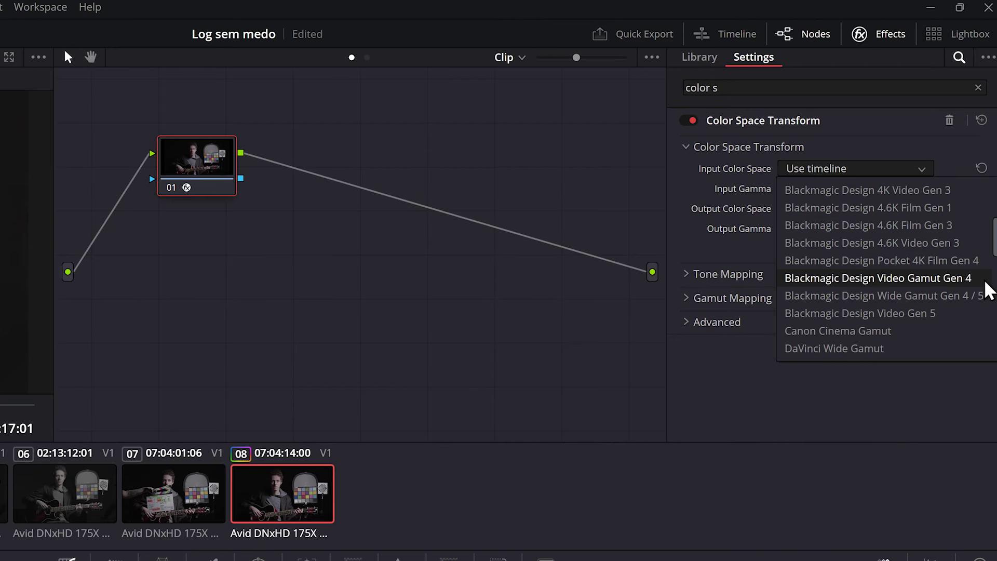
{"action": "left_click", "coordinate": [963, 260]}
{"action": "left_click", "coordinate": [816, 189]}
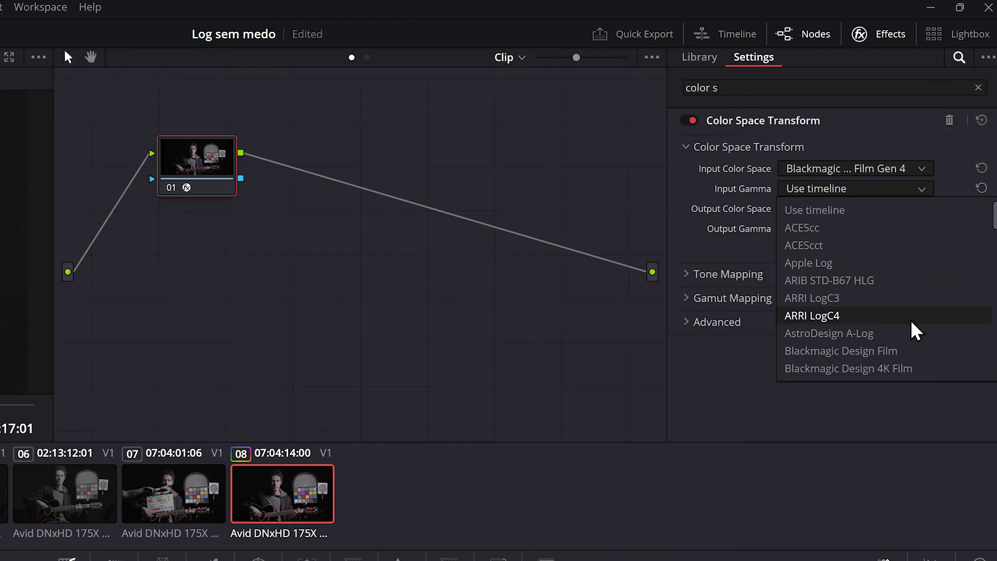
{"action": "scroll", "coordinate": [916, 319], "scroll_direction": "down", "scroll_amount": 1}
{"action": "scroll", "coordinate": [932, 285], "scroll_direction": "down", "scroll_amount": 1}
{"action": "scroll", "coordinate": [937, 277], "scroll_direction": "down", "scroll_amount": 2}
{"action": "left_click", "coordinate": [926, 210]}
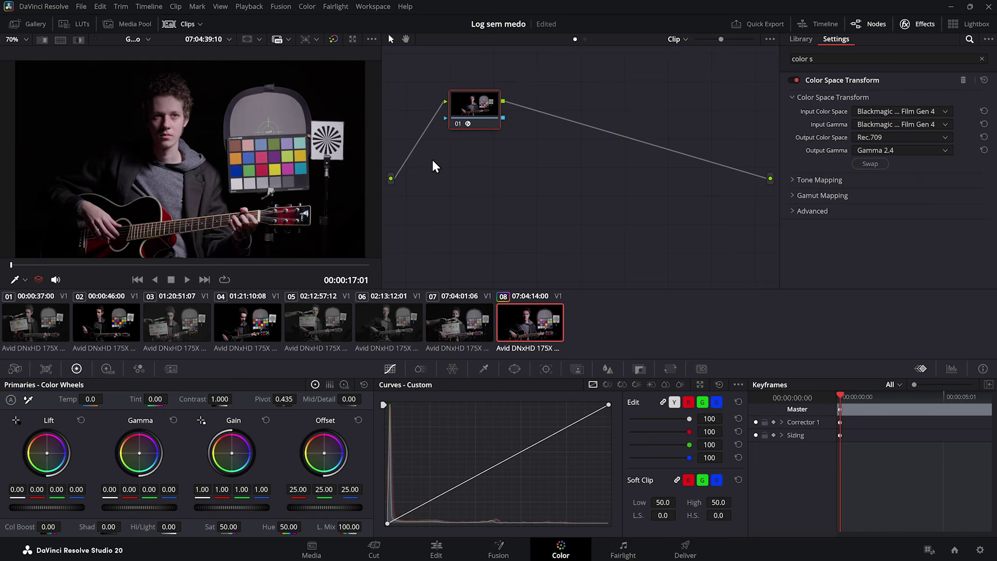
Compare clip 08 with node 01 disabled and enabled, and view the clip's LUT generation options
{"action": "left_click", "coordinate": [458, 124]}
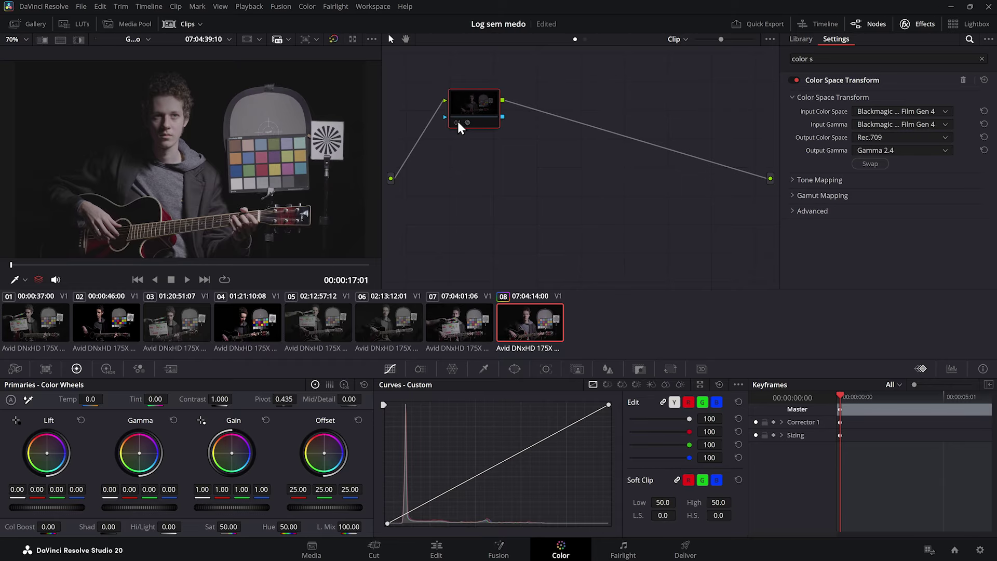
{"action": "left_click", "coordinate": [458, 125]}
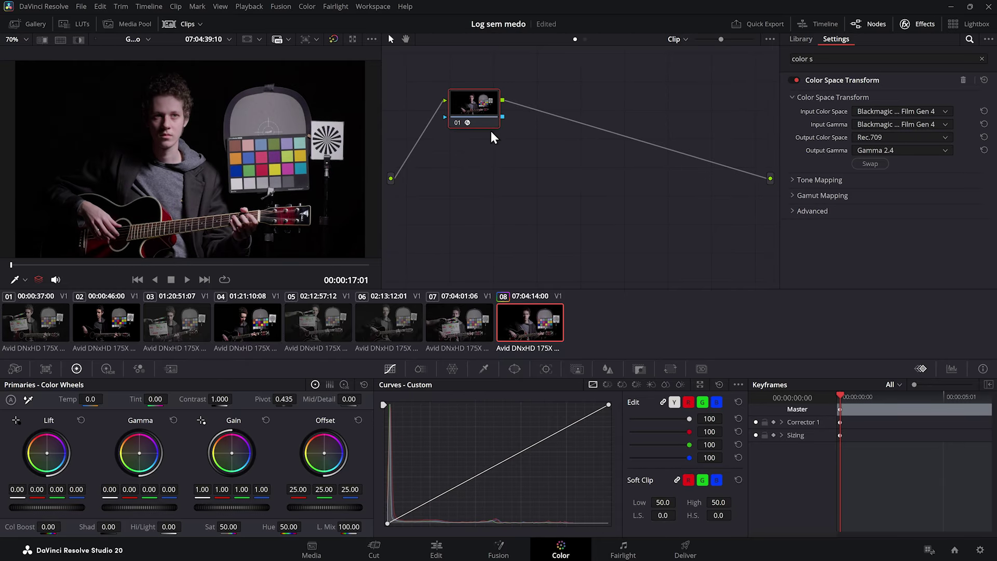
{"action": "right_click", "coordinate": [521, 330]}
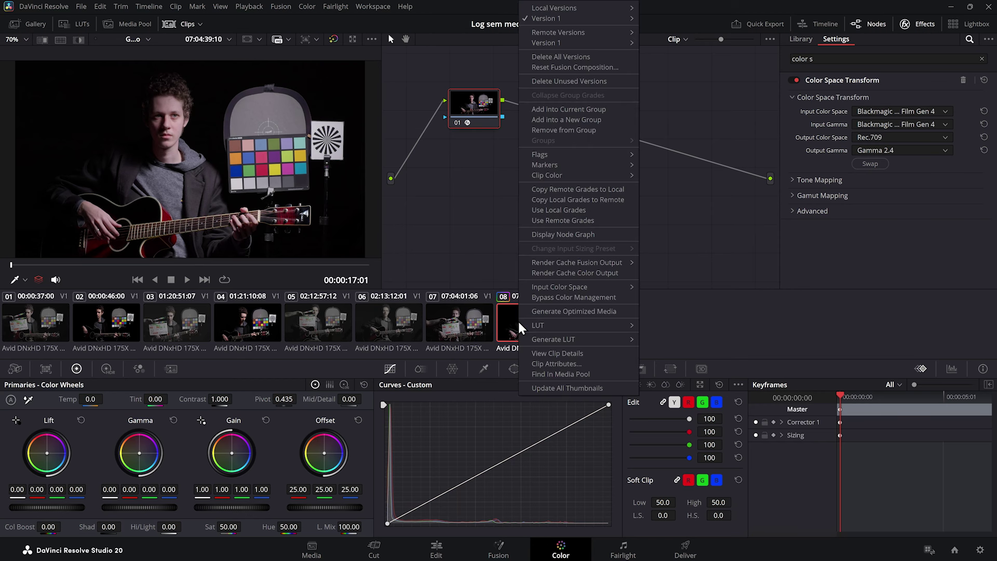
{"action": "mouse_move", "coordinate": [572, 339]}
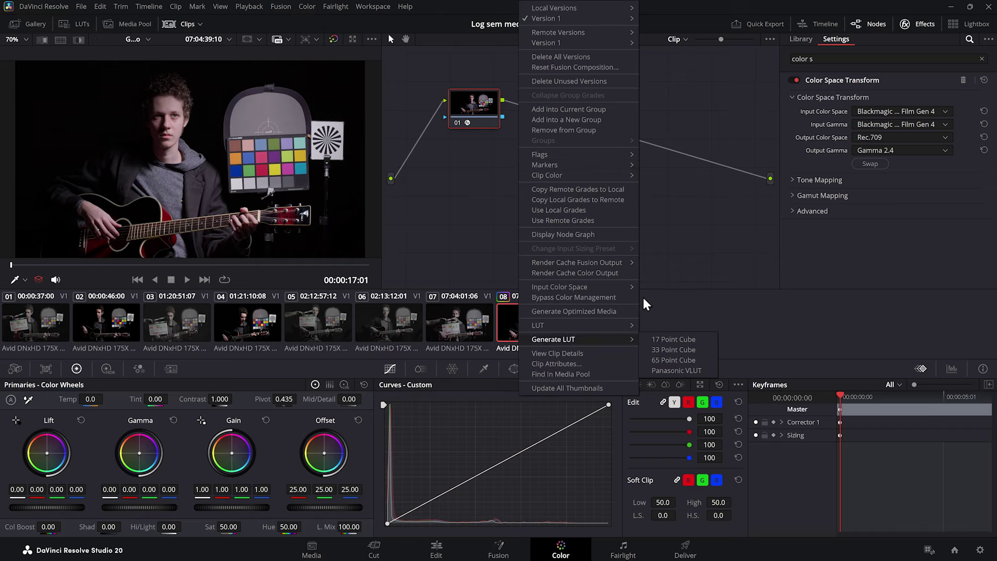
{"action": "left_click", "coordinate": [467, 179]}
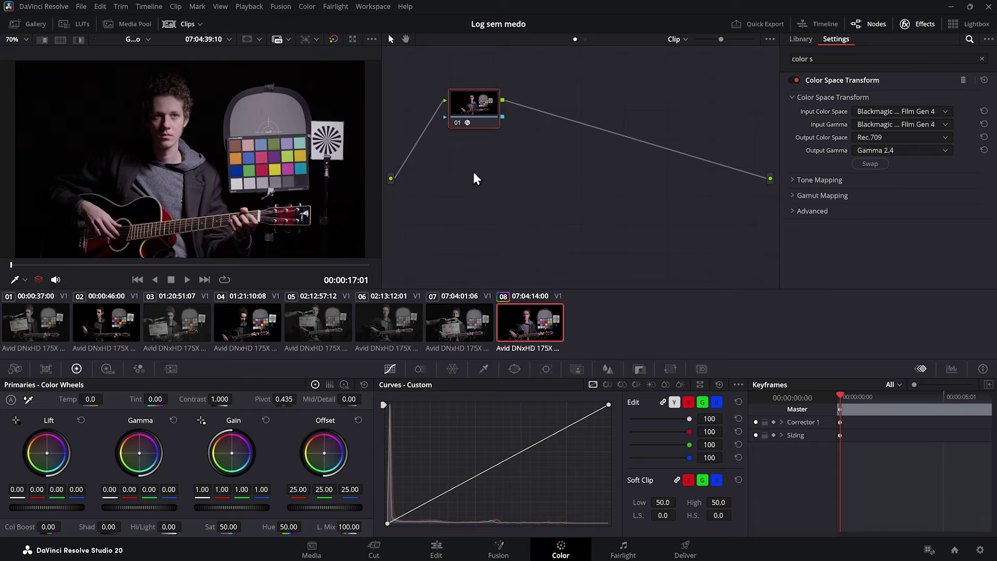
Reset the grade of node 01, search the effects for "look" and apply Film Look Creator to the node
{"action": "right_click", "coordinate": [464, 107]}
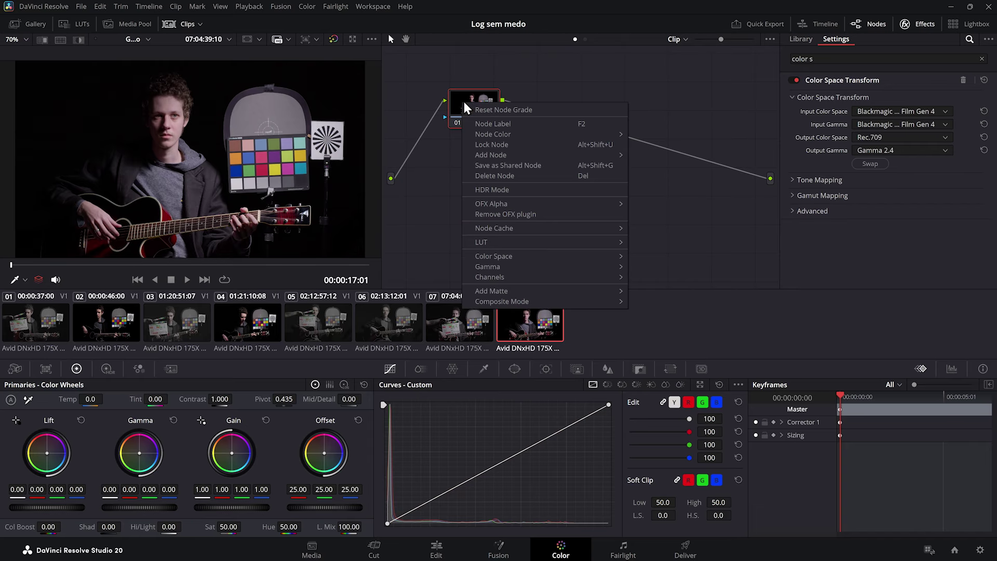
{"action": "left_click", "coordinate": [509, 110]}
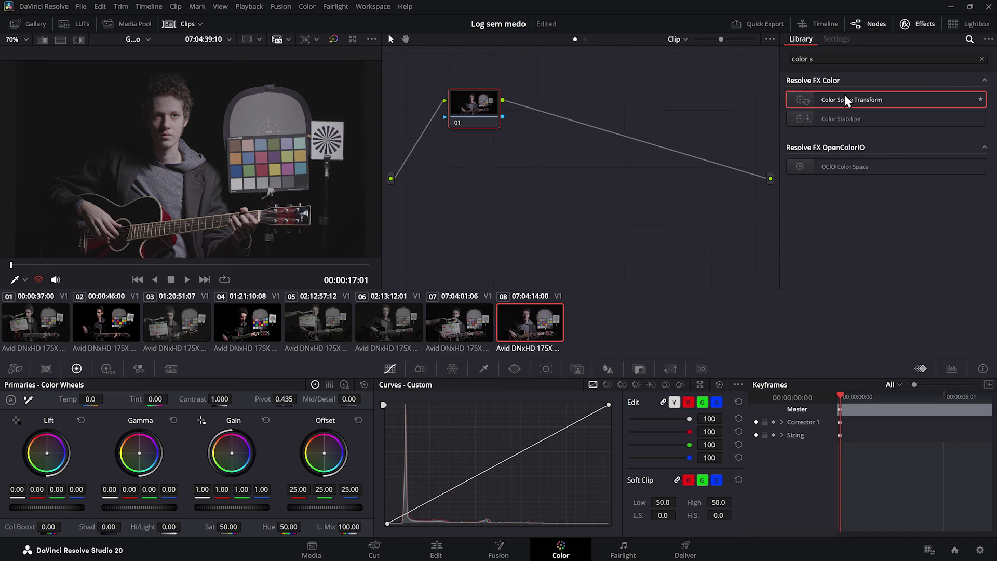
{"action": "triple_click", "coordinate": [824, 61]}
{"action": "type", "text": "look"}
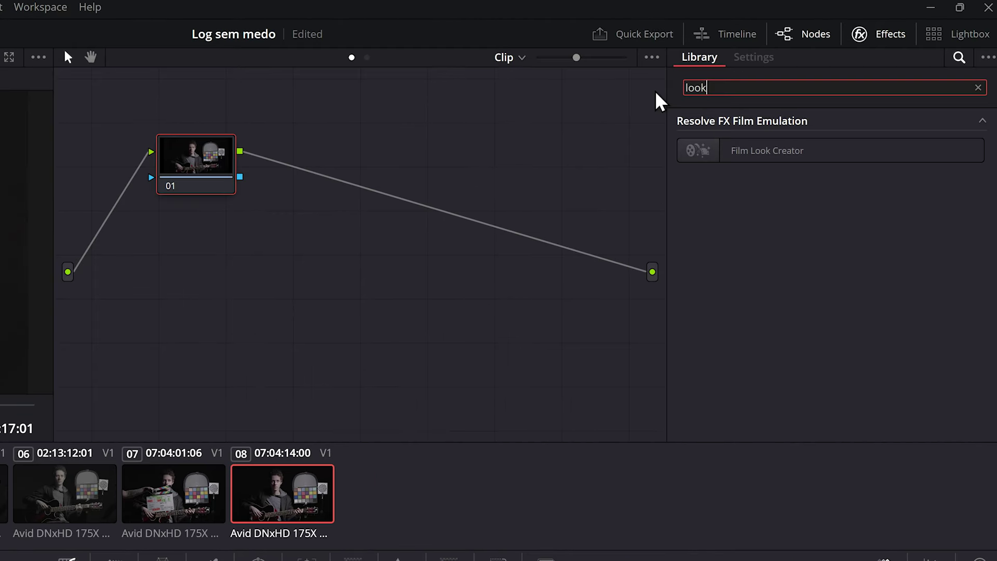
{"action": "left_click_drag", "start_coordinate": [816, 154], "coordinate": [211, 162]}
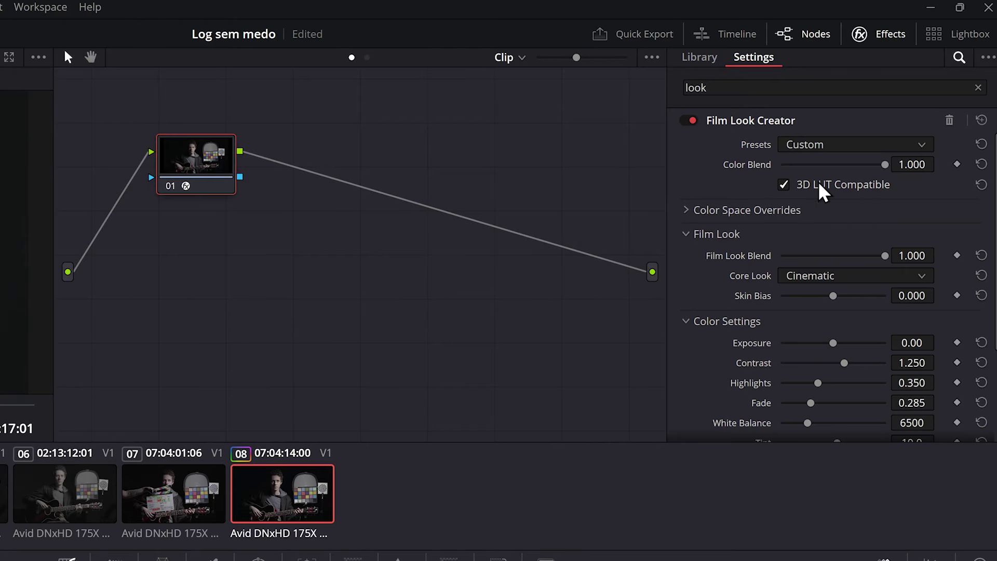
Set the Film Look Creator preset to Clean Slate and collapse its Film Look and Color Settings sections
{"action": "left_click", "coordinate": [839, 187]}
{"action": "left_click", "coordinate": [833, 207]}
{"action": "left_click", "coordinate": [810, 145]}
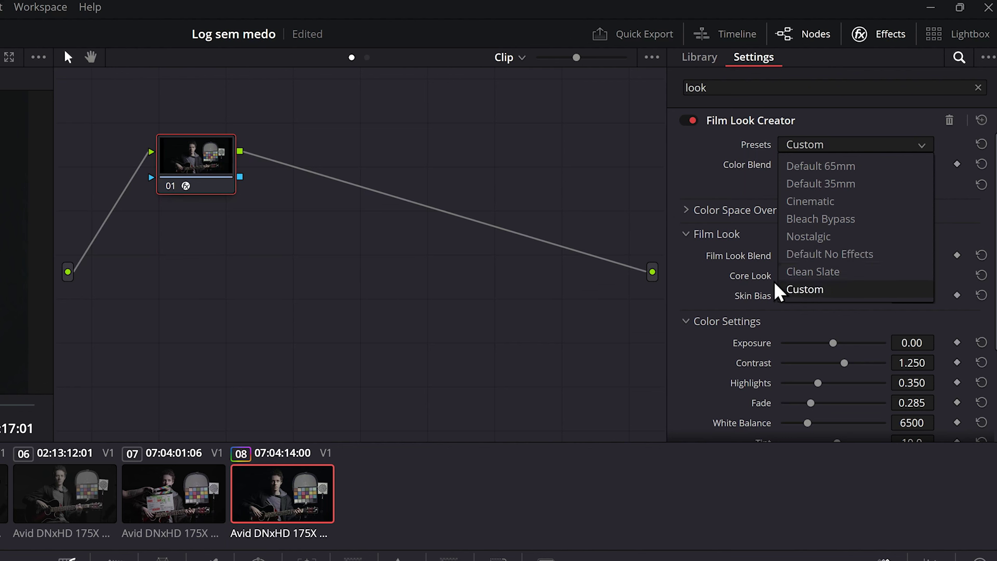
{"action": "left_click", "coordinate": [829, 275]}
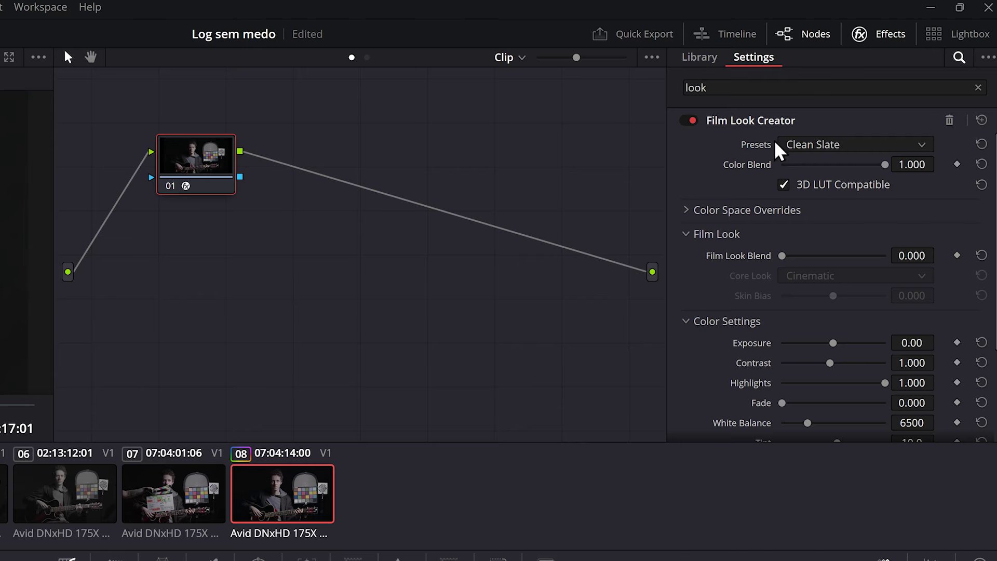
{"action": "left_click", "coordinate": [709, 234]}
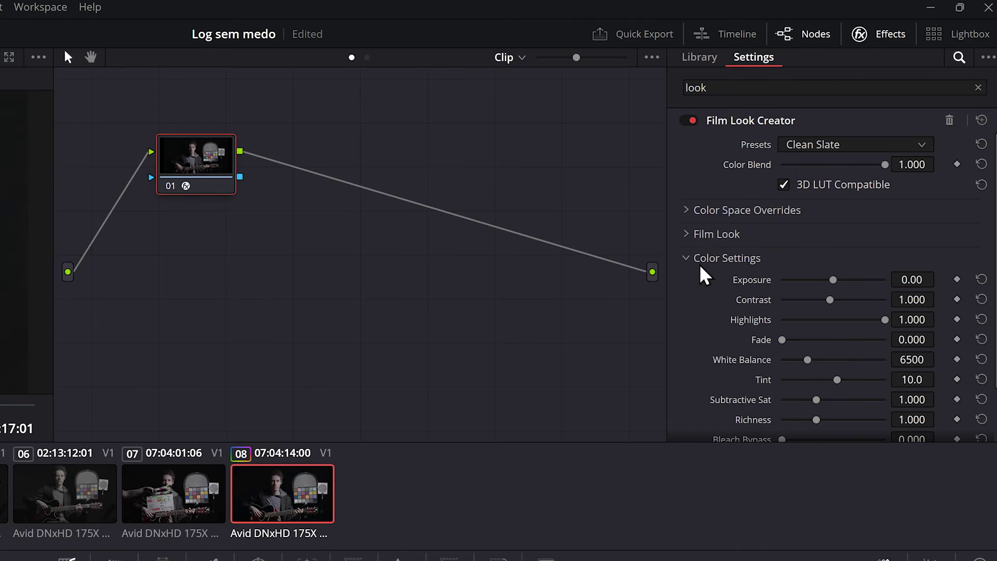
{"action": "left_click", "coordinate": [706, 259]}
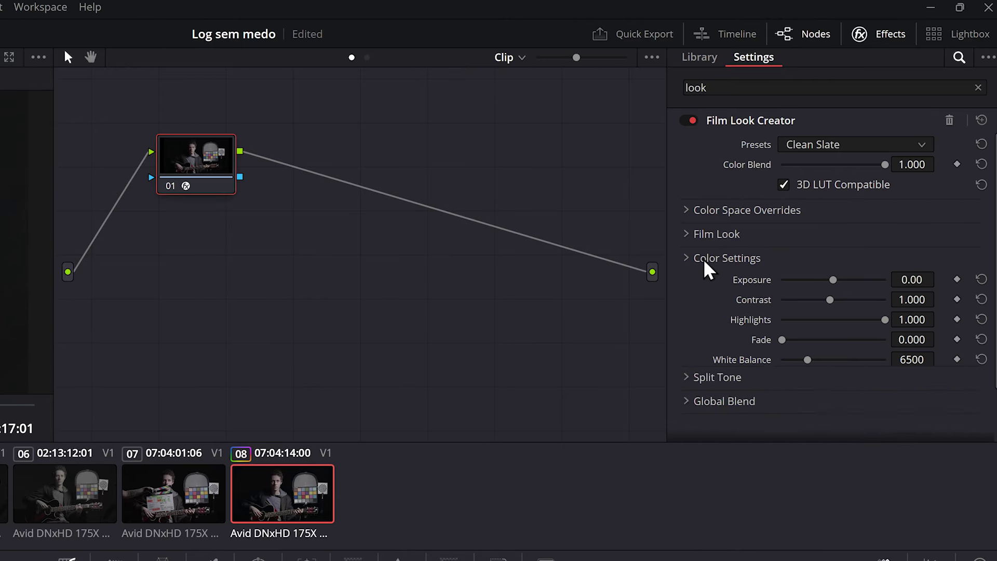
In the Color Space Overrides, set both the input color space and input gamma to Blackmagic Design Pocket 4K Film Gen 4
{"action": "left_click", "coordinate": [725, 210]}
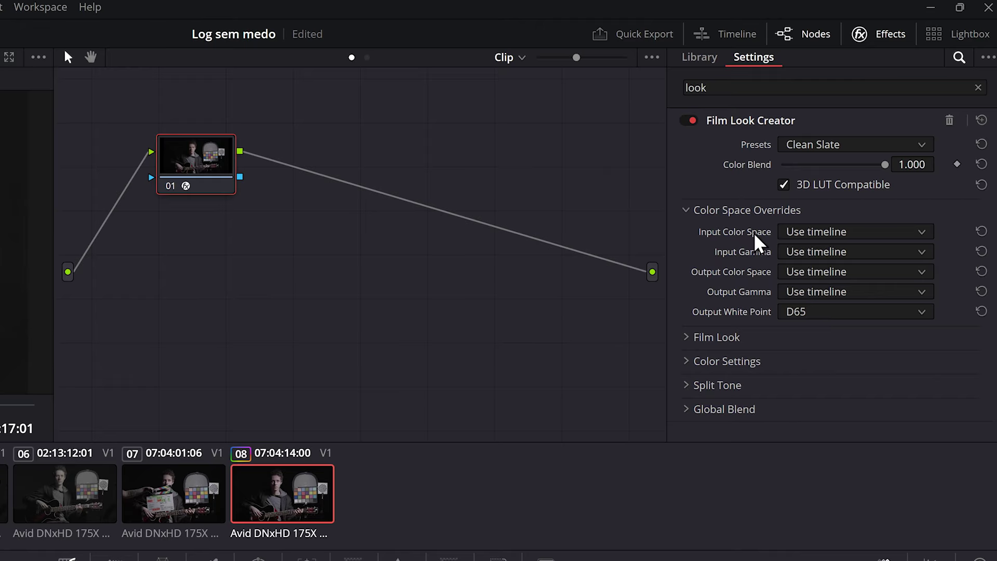
{"action": "left_click", "coordinate": [817, 232]}
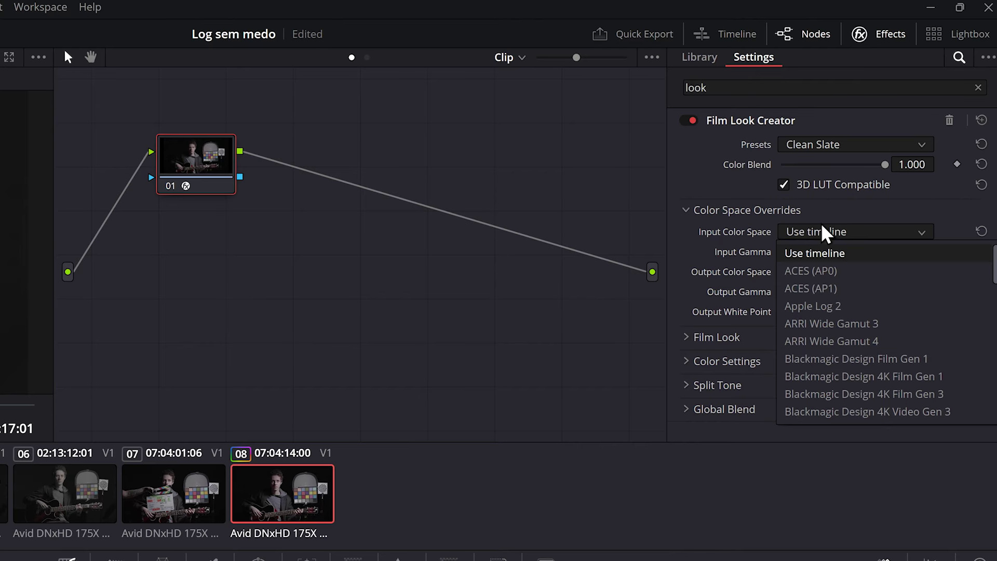
{"action": "scroll", "coordinate": [828, 309], "scroll_direction": "down", "scroll_amount": 3}
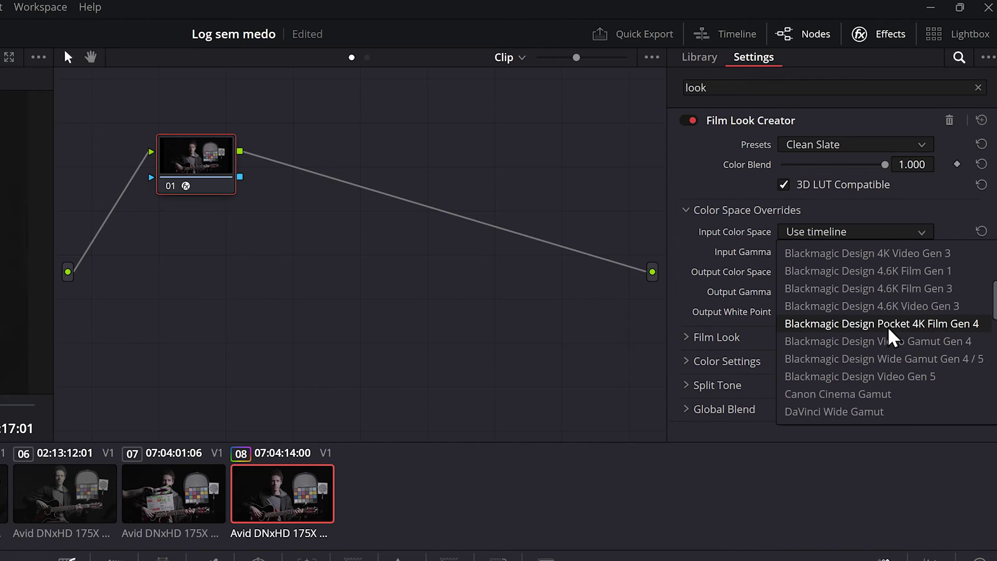
{"action": "left_click", "coordinate": [921, 324]}
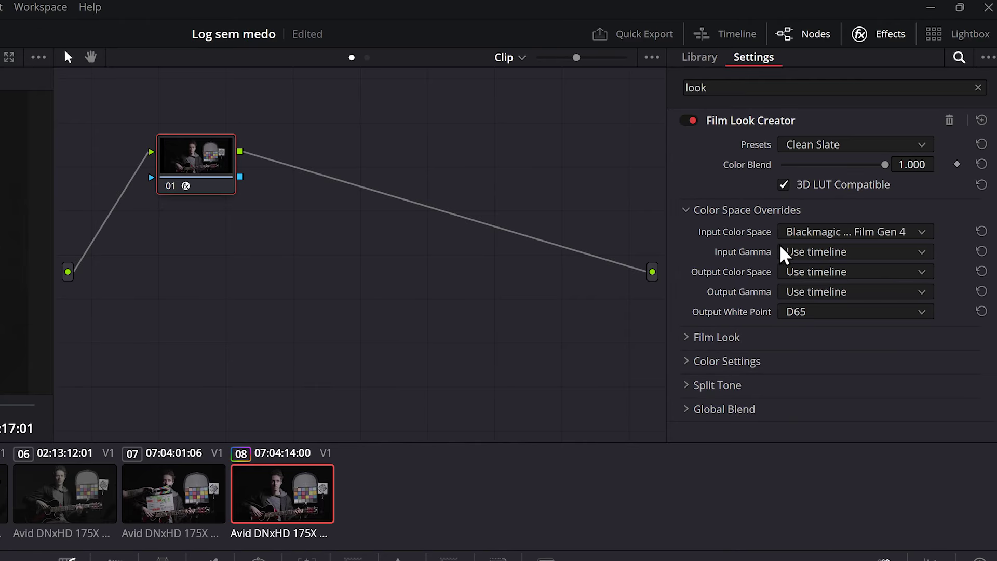
{"action": "left_click", "coordinate": [841, 252]}
{"action": "scroll", "coordinate": [885, 345], "scroll_direction": "down", "scroll_amount": 2}
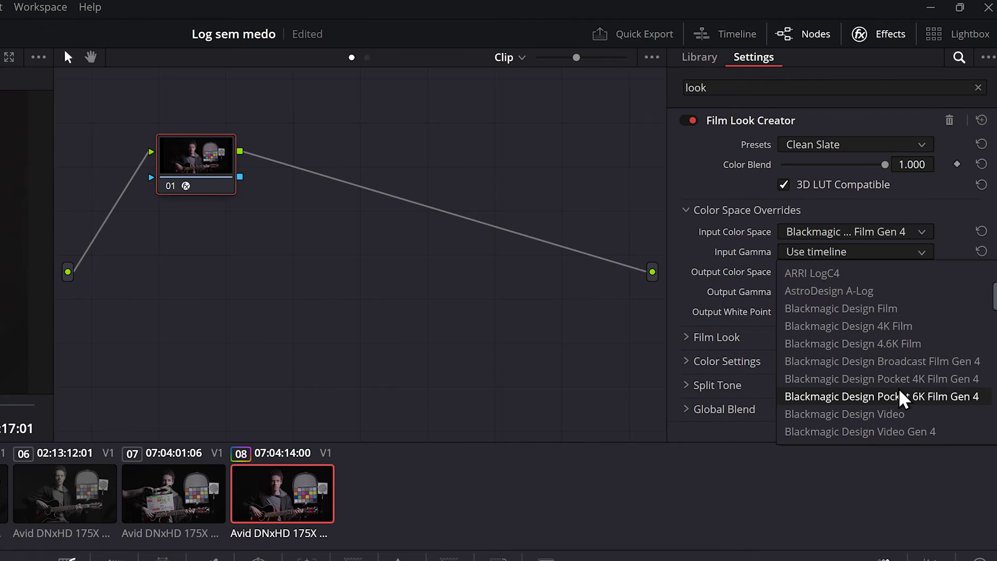
{"action": "left_click", "coordinate": [923, 379]}
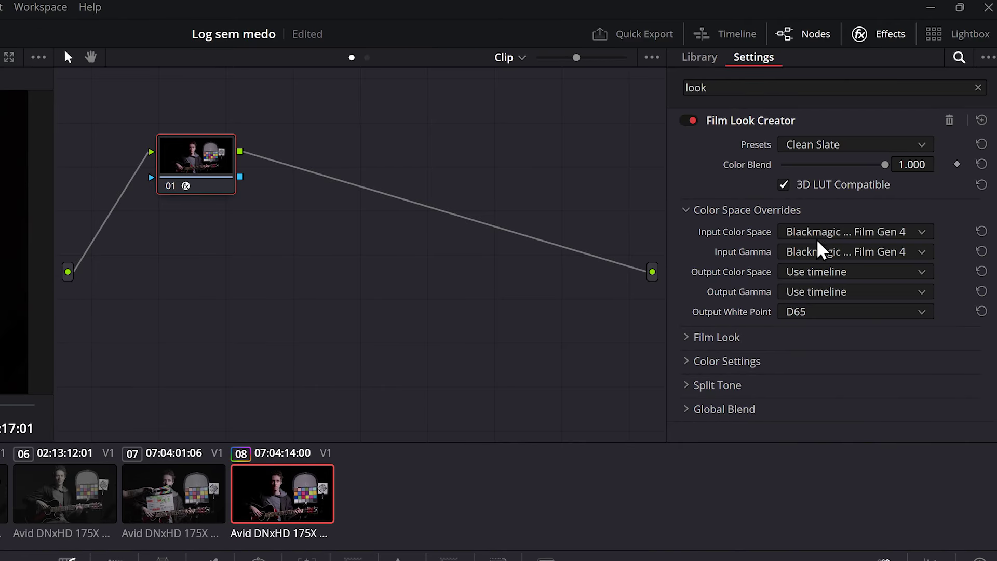
Set the override's output color space to Rec.709 and output gamma to Gamma 2.4, and collapse the Color Space Overrides section
{"action": "left_click", "coordinate": [833, 272]}
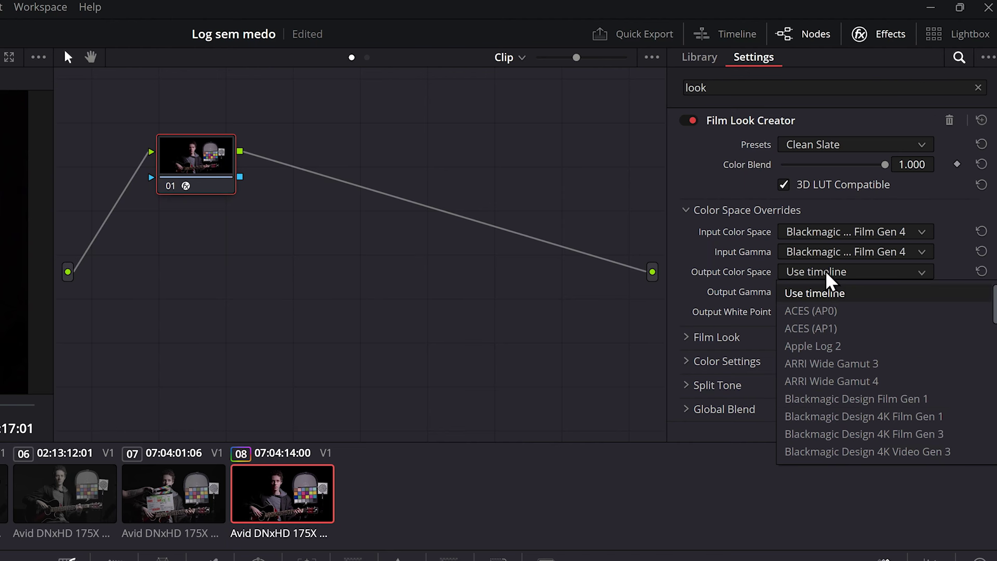
{"action": "scroll", "coordinate": [817, 298], "scroll_direction": "down", "scroll_amount": 10}
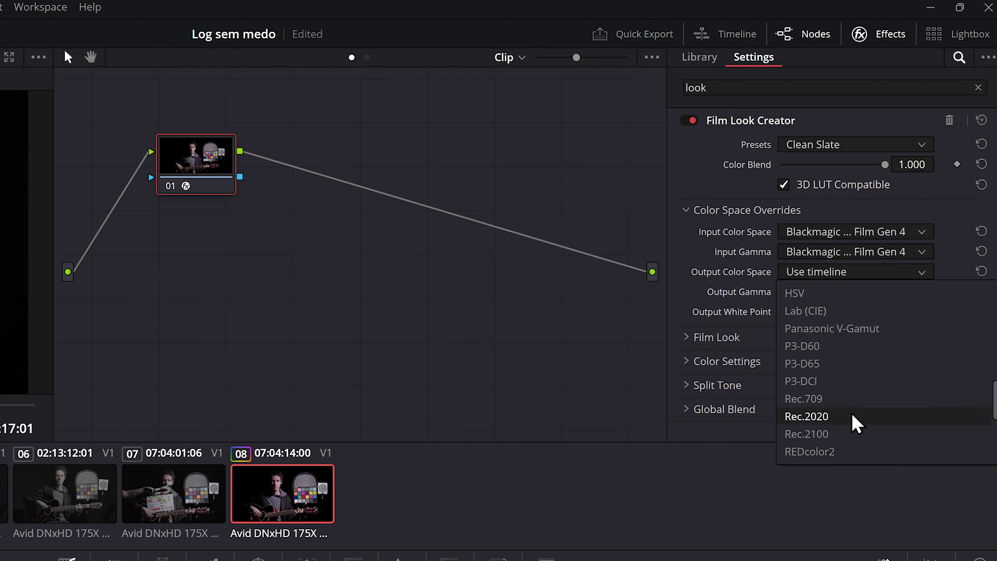
{"action": "left_click", "coordinate": [831, 399]}
{"action": "left_click", "coordinate": [825, 299]}
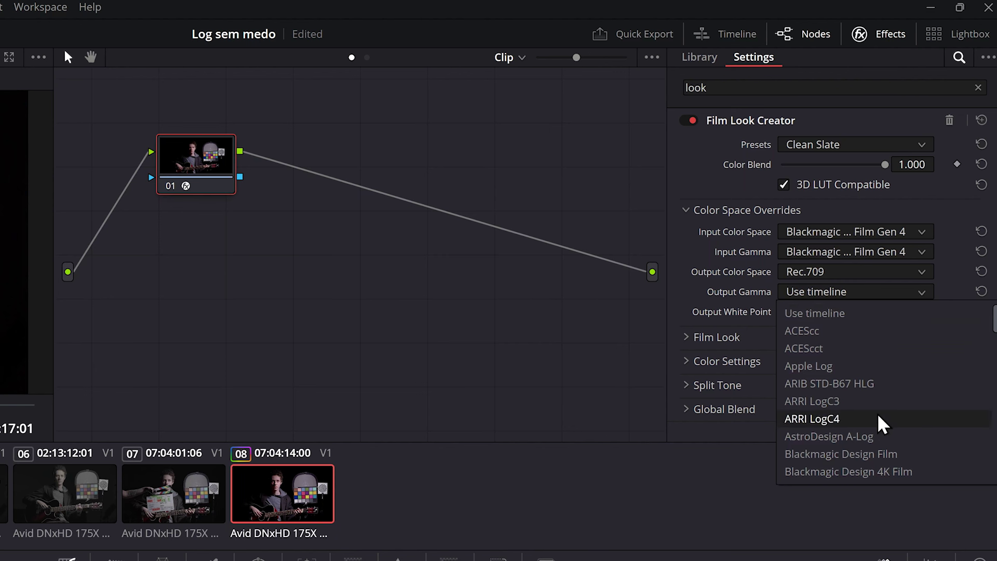
{"action": "scroll", "coordinate": [877, 410], "scroll_direction": "down", "scroll_amount": 8}
{"action": "scroll", "coordinate": [898, 415], "scroll_direction": "down", "scroll_amount": 3}
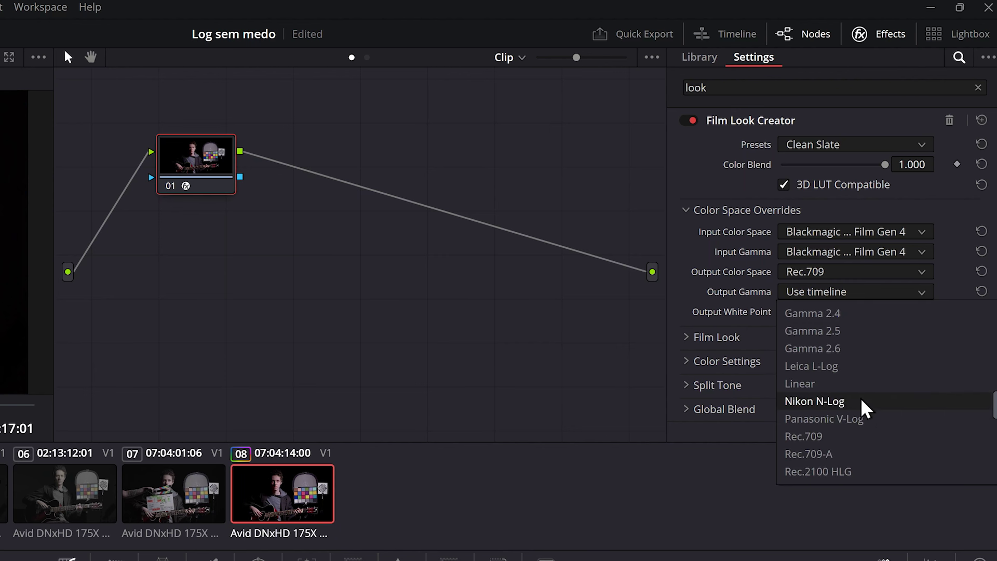
{"action": "left_click", "coordinate": [830, 314]}
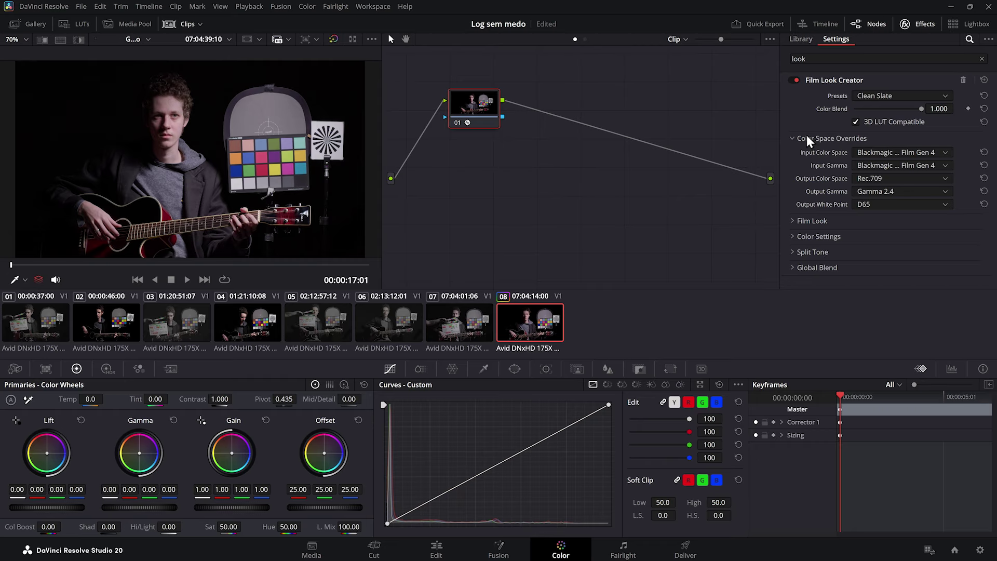
{"action": "left_click", "coordinate": [812, 139]}
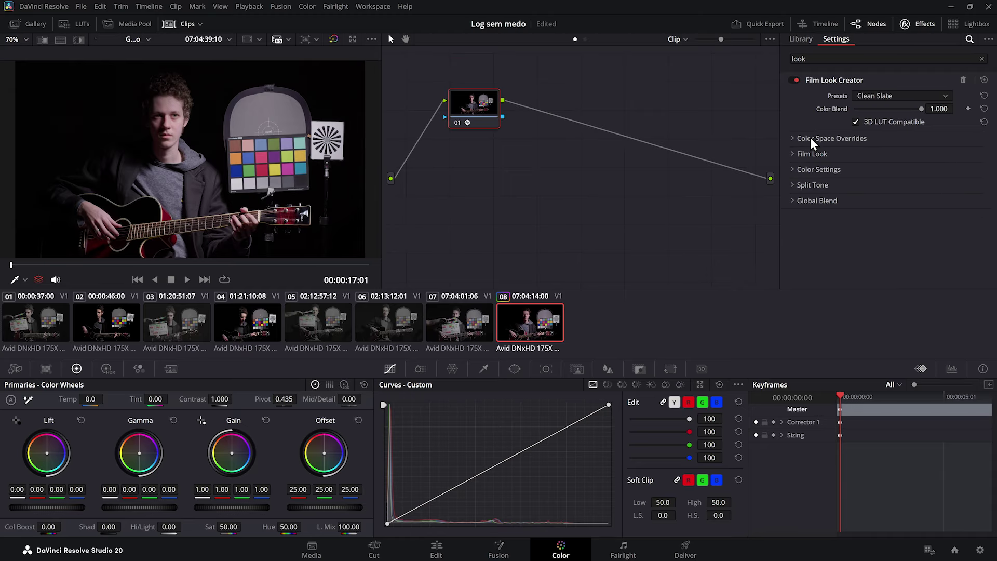
Set the Film Look Blend to 1.000, compare the available Core Looks and choose Rochester
{"action": "left_click", "coordinate": [812, 154]}
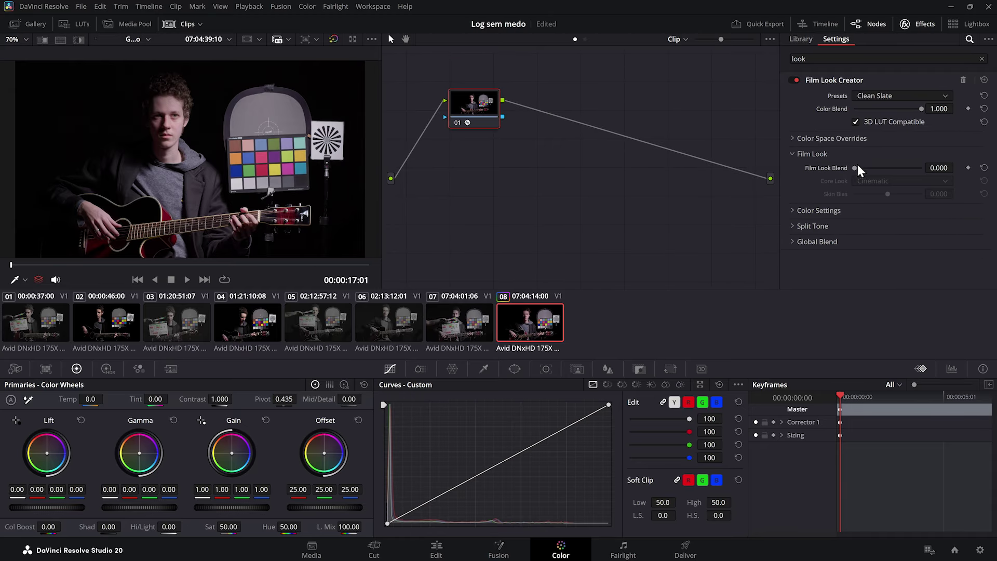
{"action": "left_click_drag", "start_coordinate": [860, 167], "coordinate": [889, 168]}
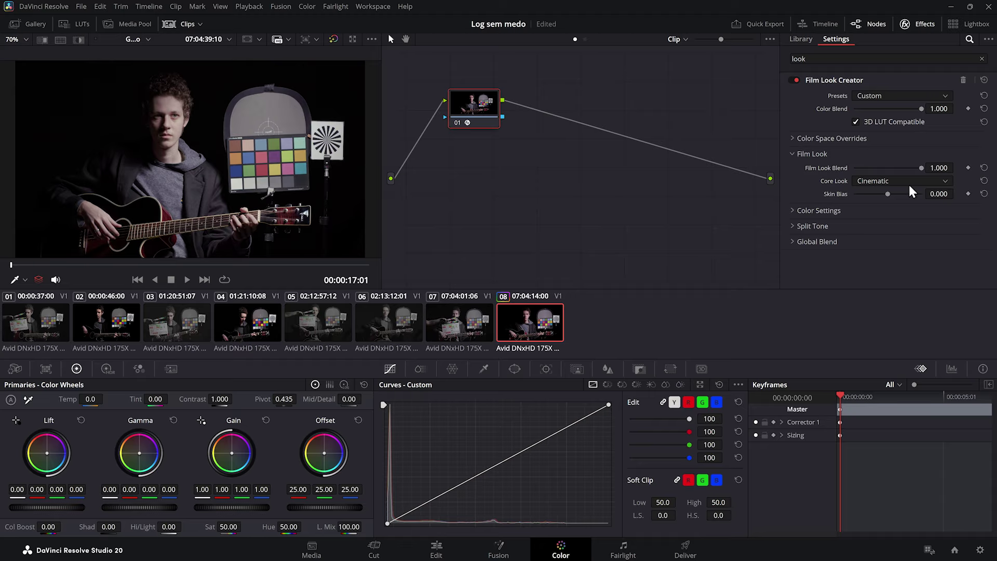
{"action": "left_click", "coordinate": [880, 180]}
{"action": "left_click", "coordinate": [877, 206]}
{"action": "left_click", "coordinate": [872, 181]}
{"action": "left_click", "coordinate": [869, 212]}
{"action": "left_click", "coordinate": [872, 181]}
{"action": "left_click", "coordinate": [874, 198]}
{"action": "left_click", "coordinate": [872, 182]}
{"action": "left_click", "coordinate": [874, 194]}
{"action": "left_click", "coordinate": [877, 182]}
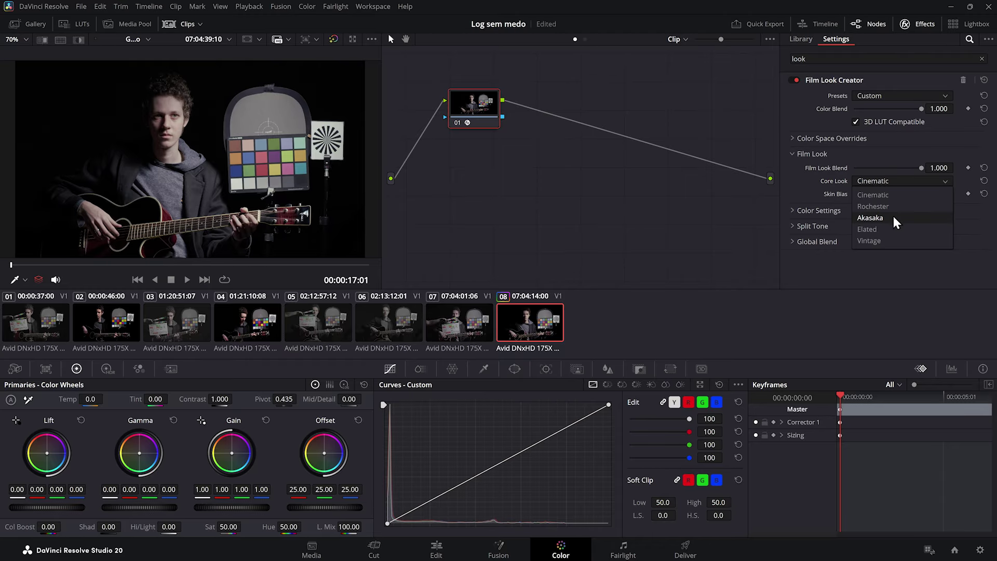
{"action": "left_click", "coordinate": [883, 230]}
{"action": "left_click", "coordinate": [876, 182]}
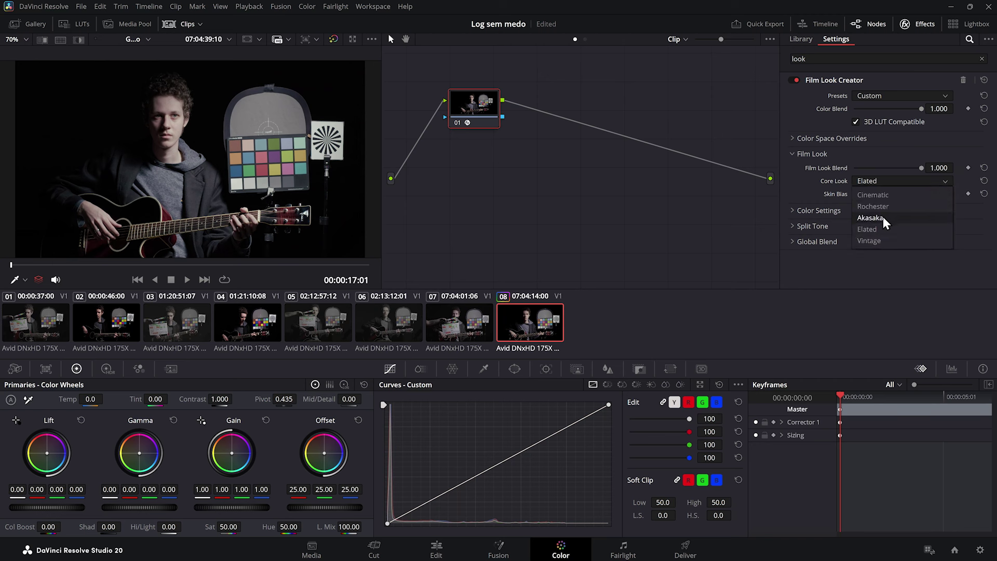
{"action": "left_click", "coordinate": [878, 192]}
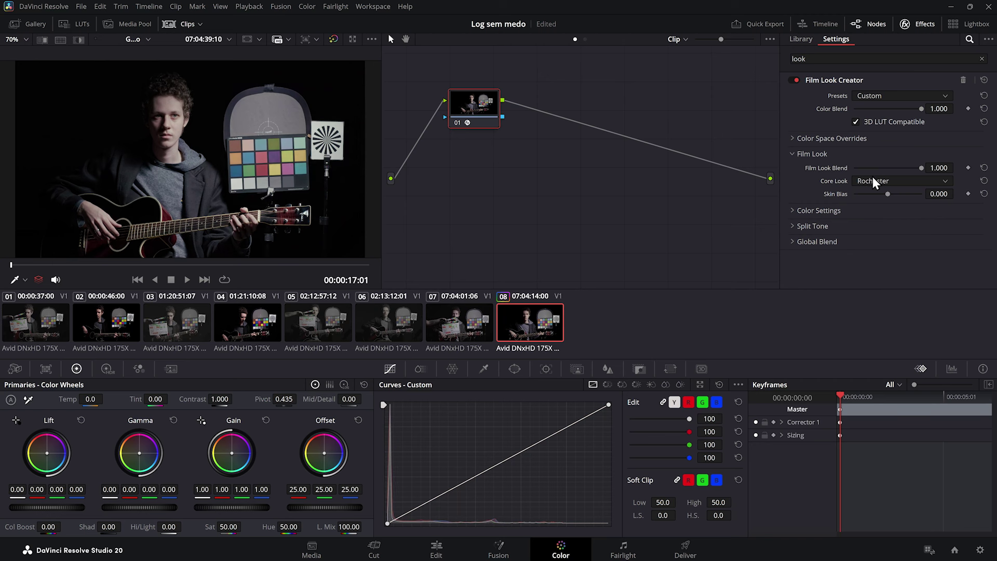
Try the Film Look Blend range back to 1.000, set Skin Bias to -0.473 and collapse the Film Look section
{"action": "left_click_drag", "start_coordinate": [921, 168], "coordinate": [963, 161]}
{"action": "mouse_move", "coordinate": [888, 195]}
{"action": "left_mouse_down"}
{"action": "mouse_move", "coordinate": [956, 185]}
{"action": "mouse_move", "coordinate": [874, 198]}
{"action": "left_mouse_up"}
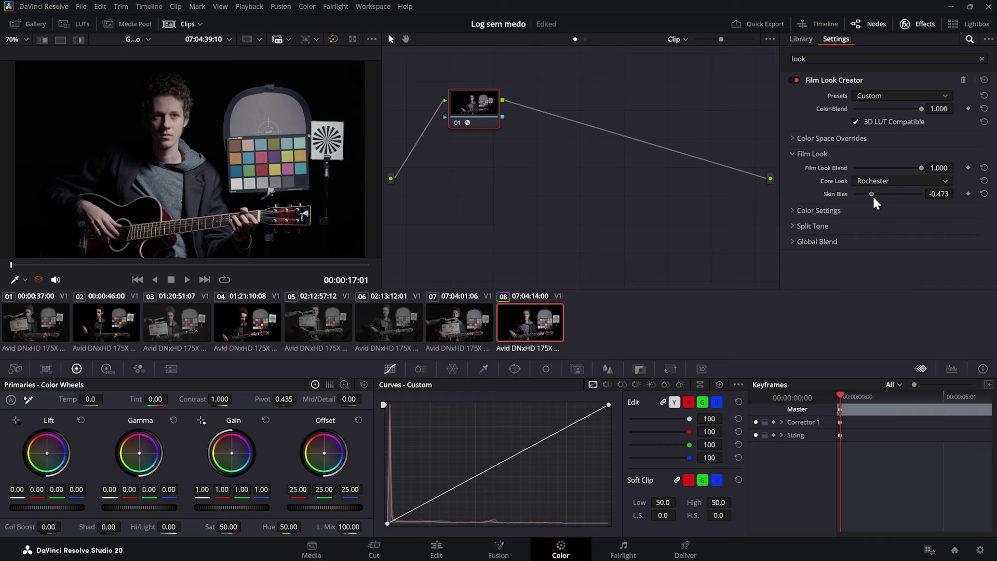
{"action": "left_click", "coordinate": [814, 154]}
In the Color Settings, set Contrast to 1.072 and Subtractive Sat to 1.791, then collapse the section
{"action": "left_click", "coordinate": [810, 169]}
{"action": "scroll", "coordinate": [814, 203], "scroll_direction": "down", "scroll_amount": 1}
{"action": "scroll", "coordinate": [831, 205], "scroll_direction": "up", "scroll_amount": 1}
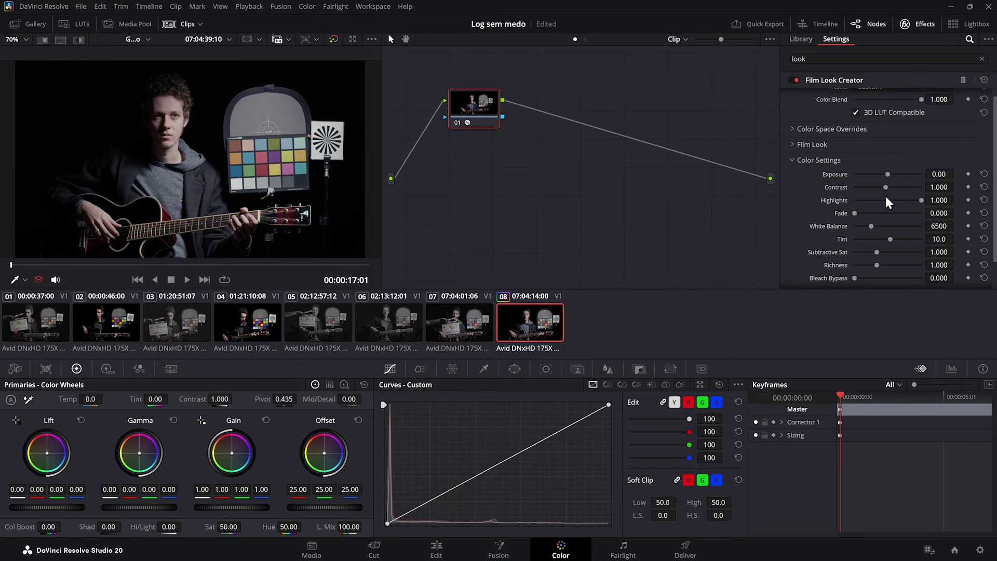
{"action": "mouse_move", "coordinate": [886, 187]}
{"action": "left_mouse_down"}
{"action": "mouse_move", "coordinate": [901, 190]}
{"action": "mouse_move", "coordinate": [891, 192]}
{"action": "left_mouse_up"}
{"action": "left_click_drag", "start_coordinate": [878, 253], "coordinate": [898, 253]}
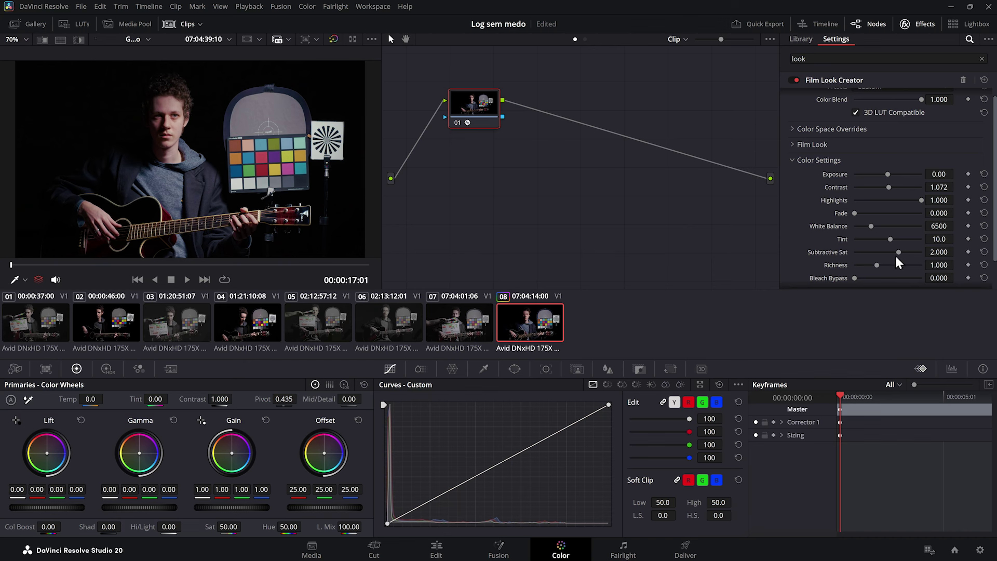
{"action": "left_click_drag", "start_coordinate": [898, 253], "coordinate": [894, 252]}
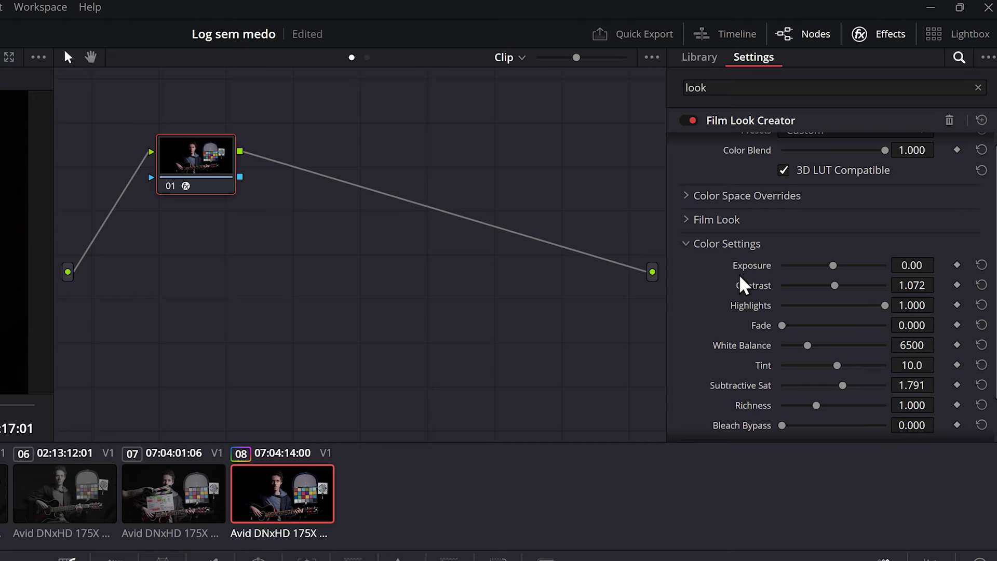
{"action": "scroll", "coordinate": [748, 301], "scroll_direction": "down", "scroll_amount": 2}
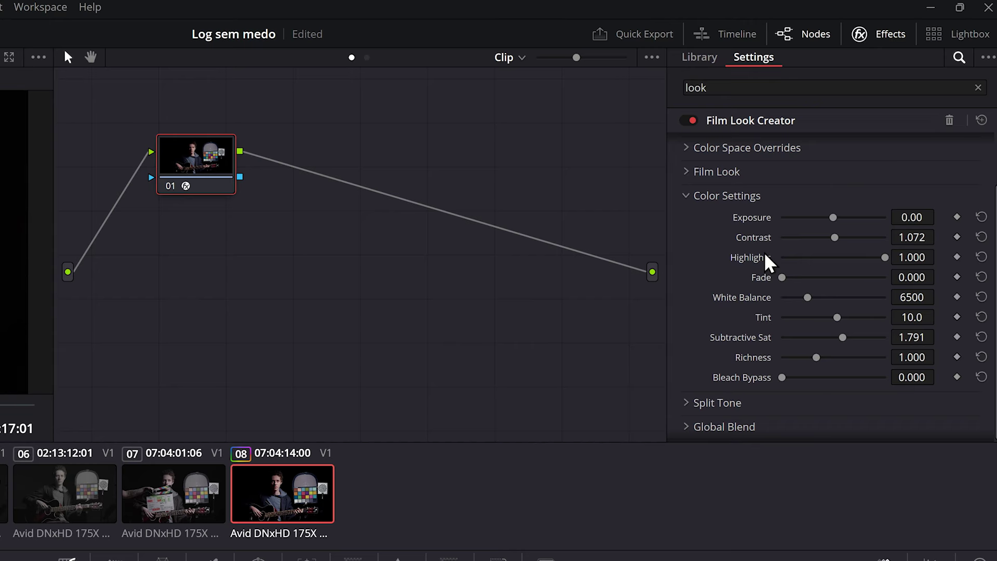
{"action": "mouse_move", "coordinate": [754, 281]}
{"action": "left_click_drag", "start_coordinate": [779, 375], "coordinate": [740, 363]}
{"action": "left_click", "coordinate": [703, 200]}
Try out Split Tone and its Amount, switch it off again, and test the Global Blend
{"action": "left_click", "coordinate": [698, 283]}
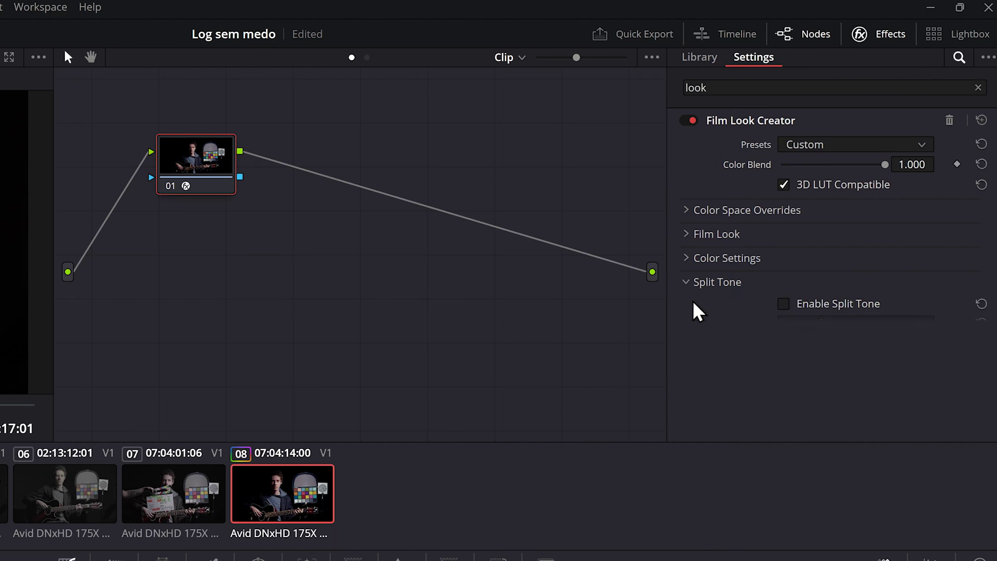
{"action": "left_click", "coordinate": [783, 304]}
{"action": "mouse_move", "coordinate": [785, 363]}
{"action": "left_mouse_down"}
{"action": "mouse_move", "coordinate": [937, 368]}
{"action": "mouse_move", "coordinate": [784, 363]}
{"action": "left_mouse_up"}
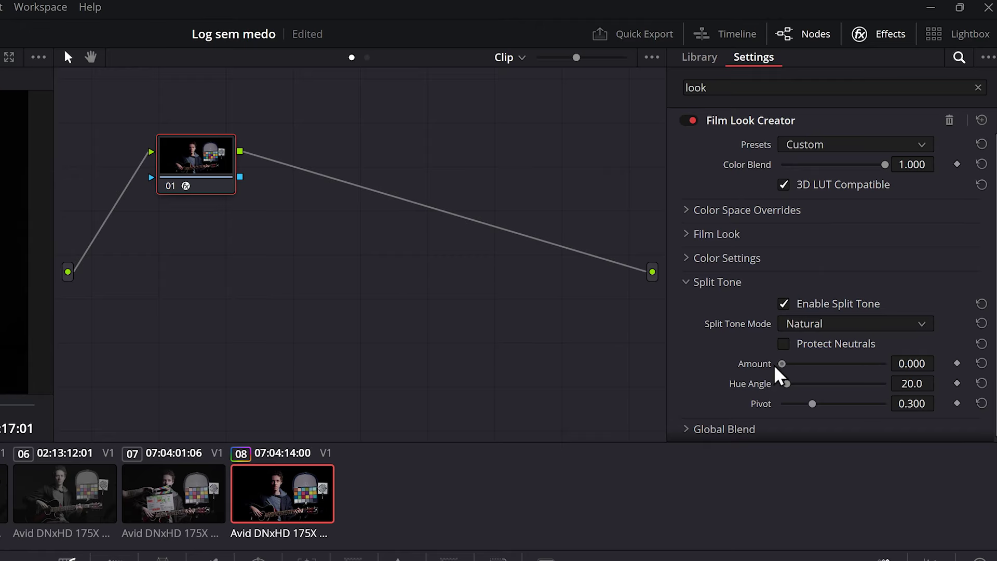
{"action": "left_click", "coordinate": [781, 305]}
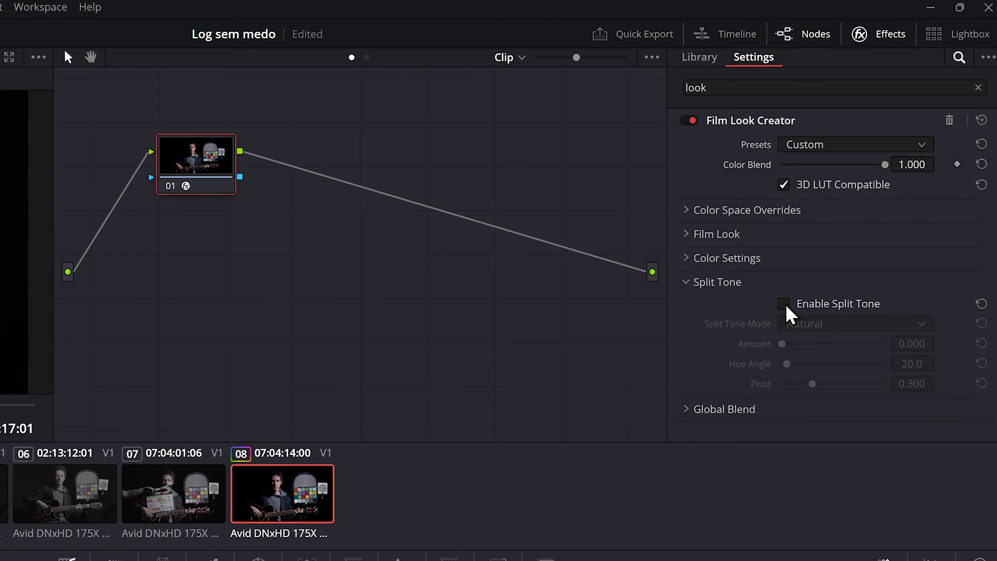
{"action": "left_click", "coordinate": [717, 283]}
{"action": "left_click", "coordinate": [726, 306]}
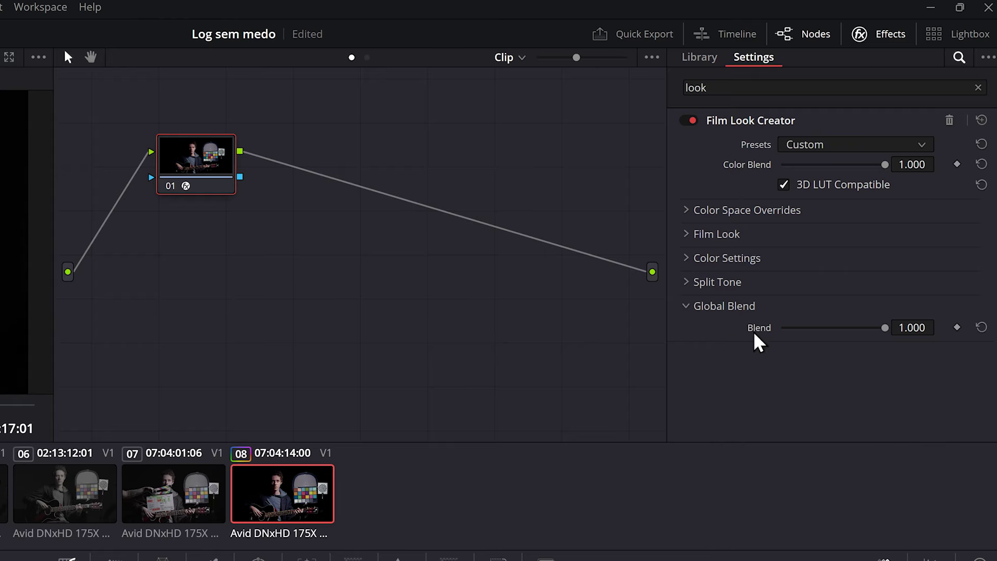
{"action": "left_click_drag", "start_coordinate": [879, 334], "coordinate": [920, 333]}
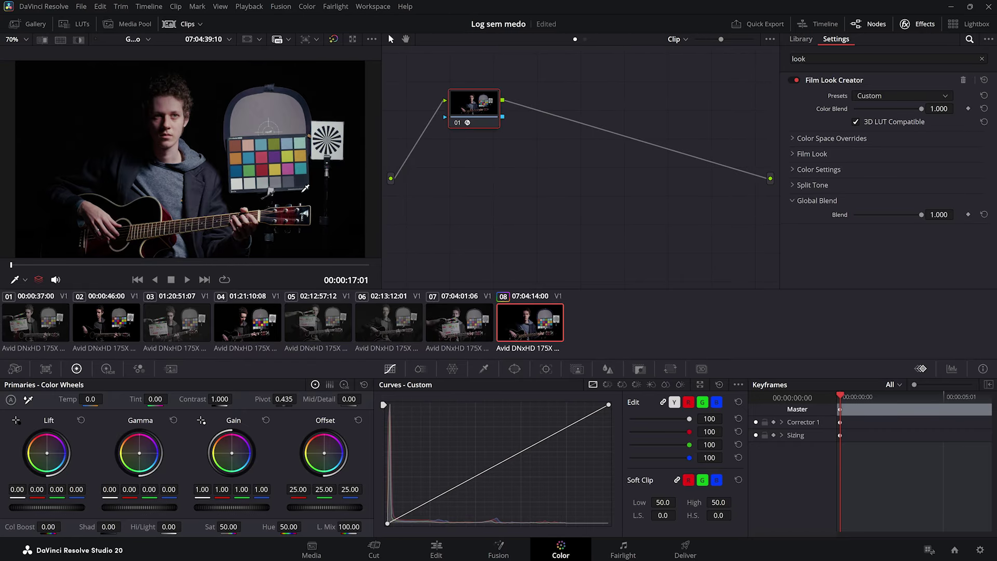
Generate a 33 Point Cube LUT from clip 08 and save it as "BMPCC 4K_Look" in the _Color Sem Medo LUT folder
{"action": "right_click", "coordinate": [522, 325]}
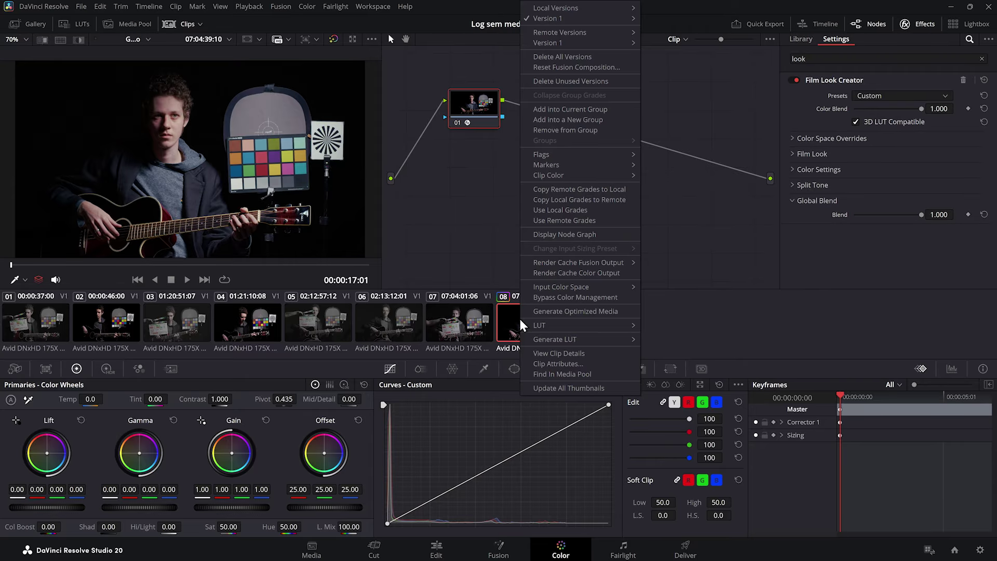
{"action": "mouse_move", "coordinate": [620, 340]}
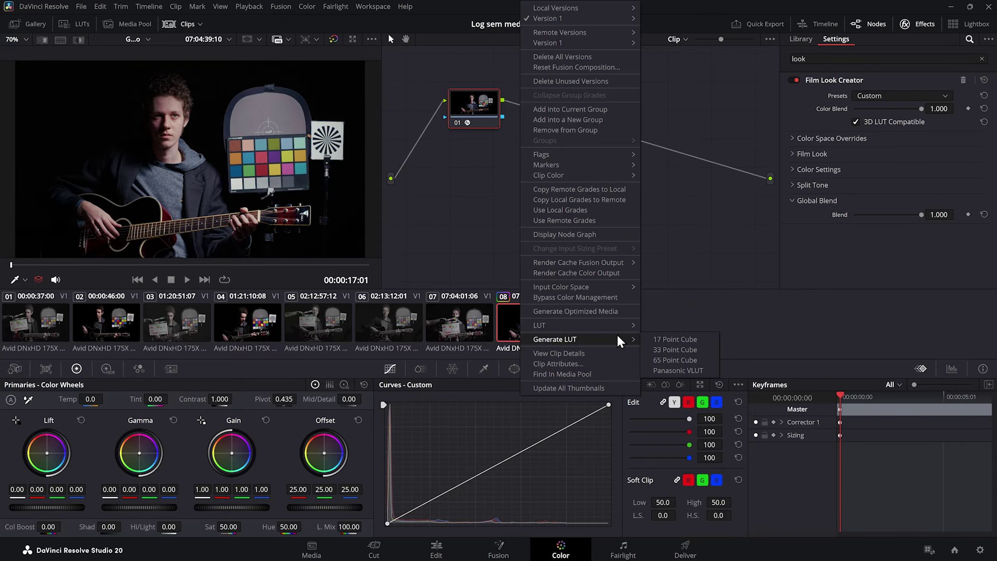
{"action": "left_click", "coordinate": [666, 351]}
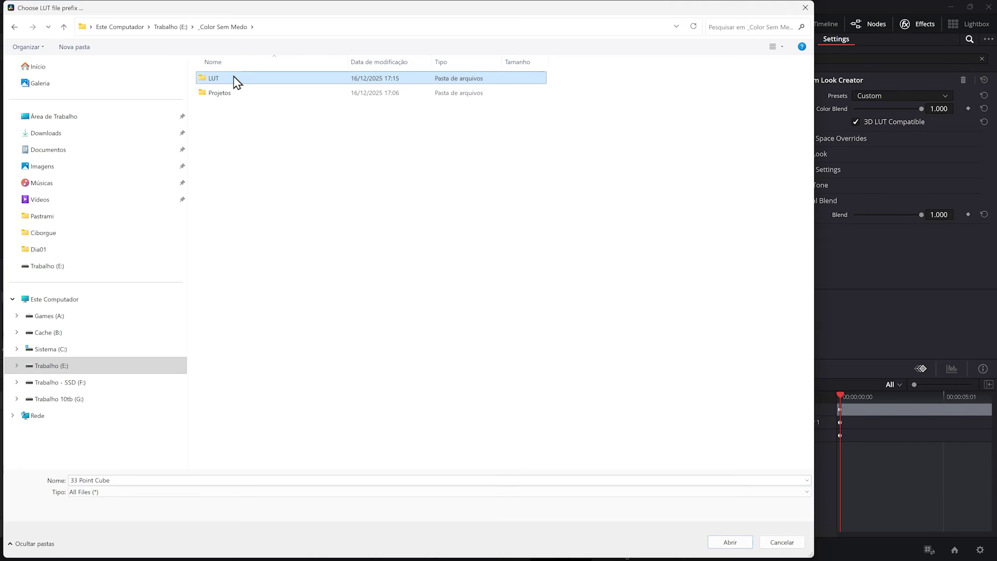
{"action": "double_click", "coordinate": [235, 79]}
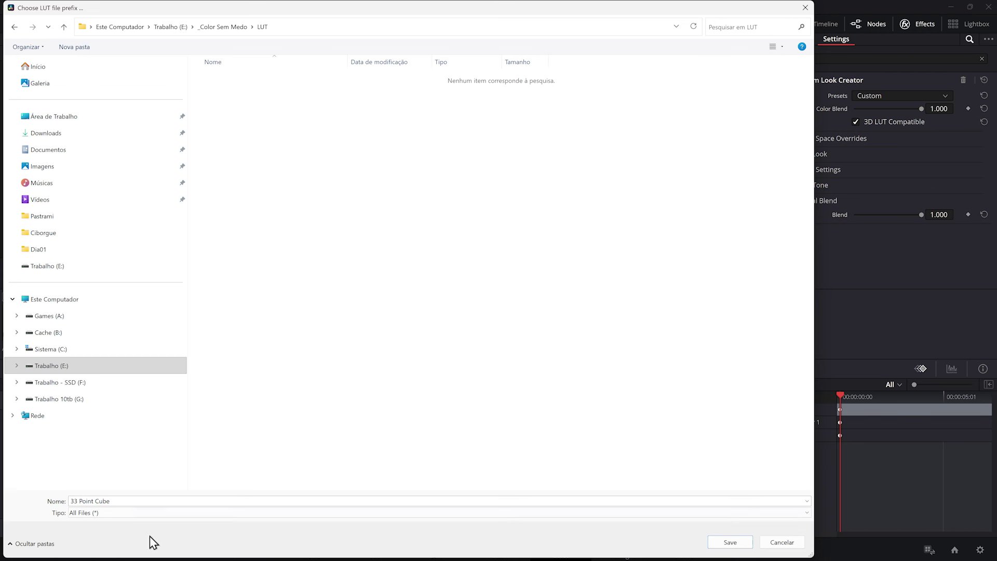
{"action": "left_click", "coordinate": [136, 499]}
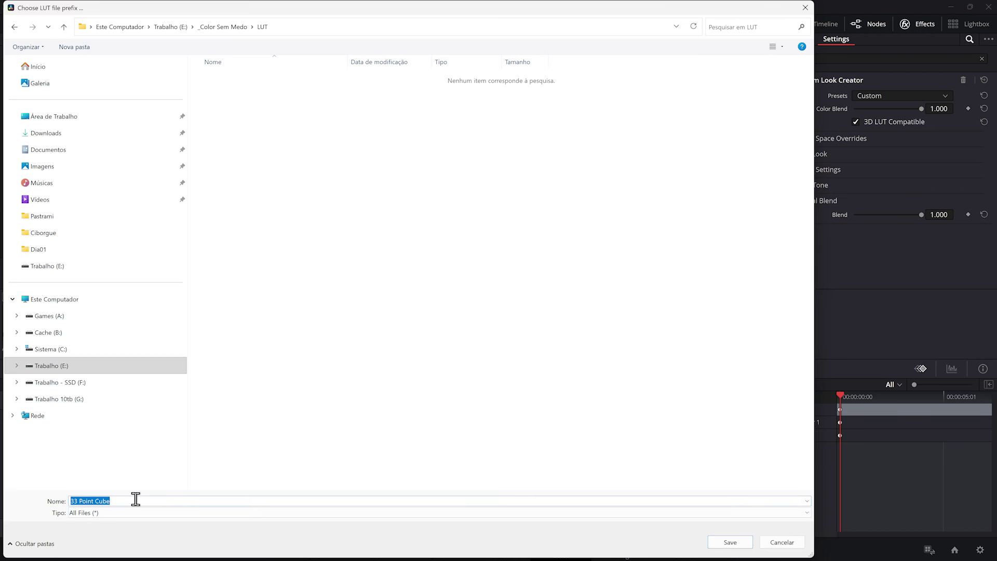
{"action": "type", "text": "BMPCC 4K_Look"}
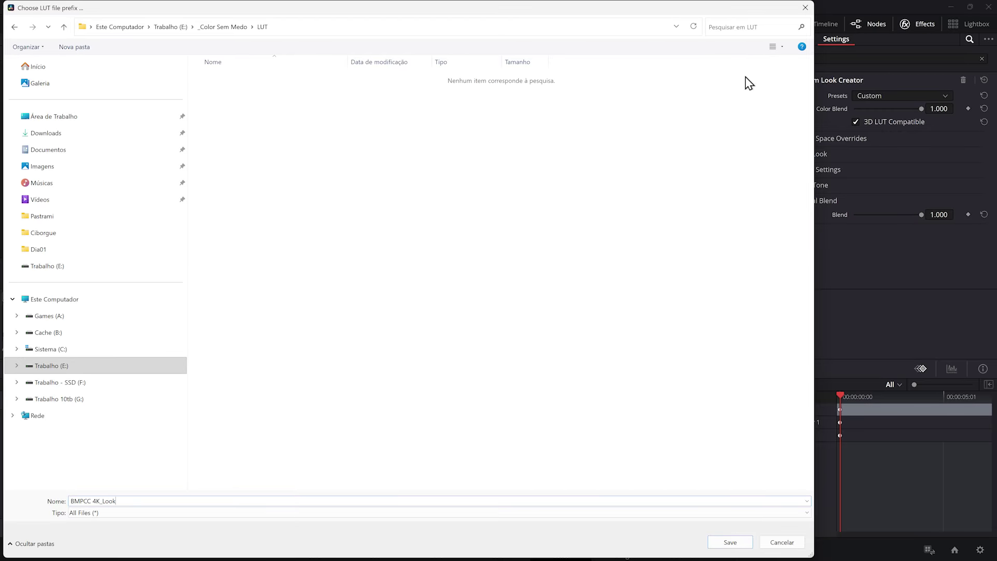
{"action": "left_click", "coordinate": [739, 542]}
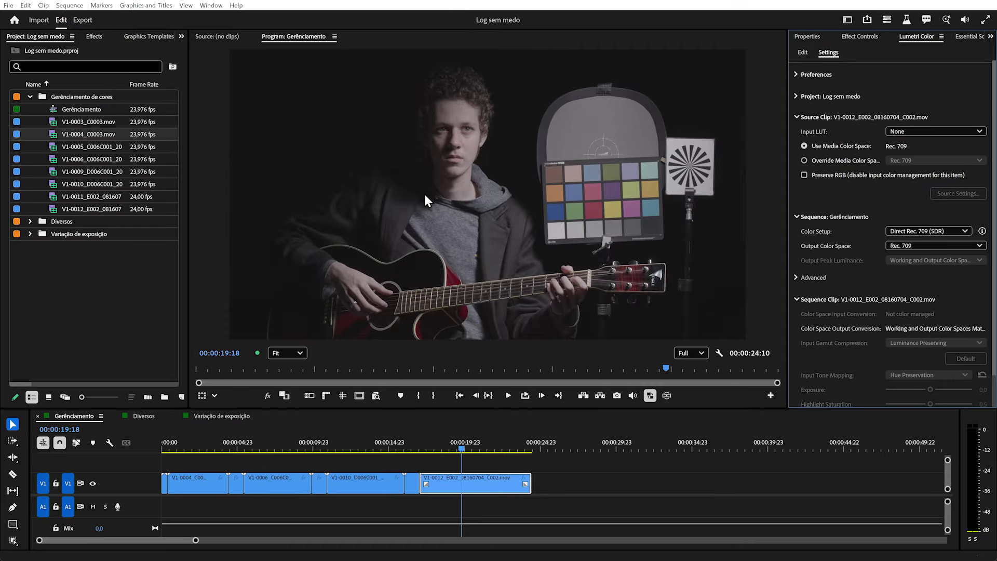
Switch to Premiere Pro, reveal timeline clip V1-0012_E002_08160704_C002.mov in the project and open its color modification settings
{"action": "right_click", "coordinate": [462, 478]}
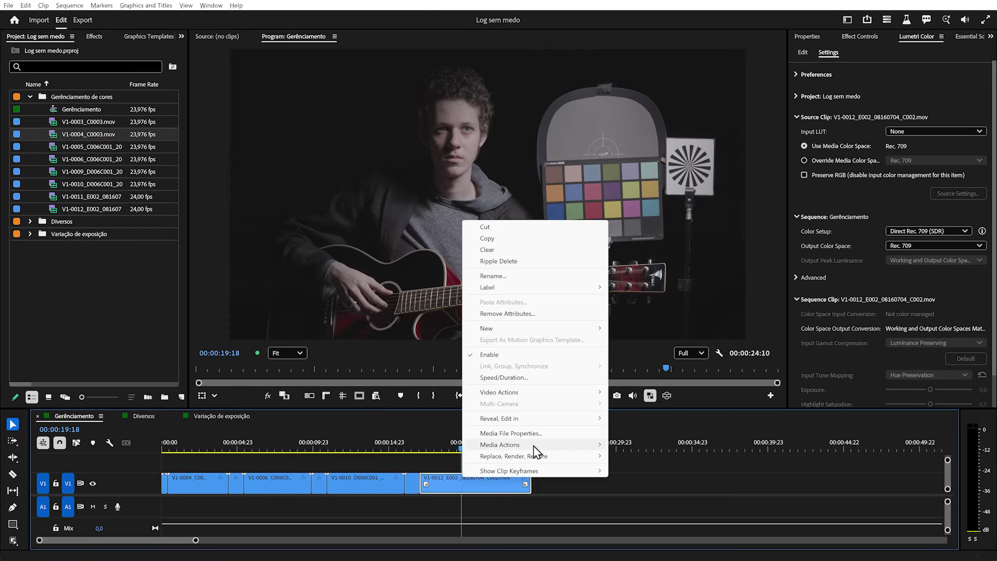
{"action": "mouse_move", "coordinate": [576, 416]}
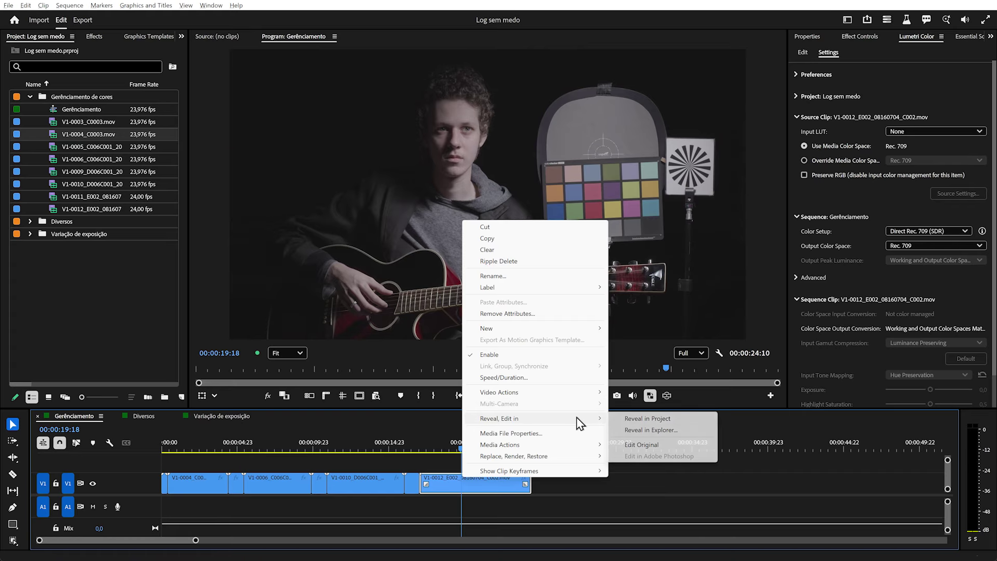
{"action": "left_click", "coordinate": [663, 419]}
{"action": "right_click", "coordinate": [89, 211]}
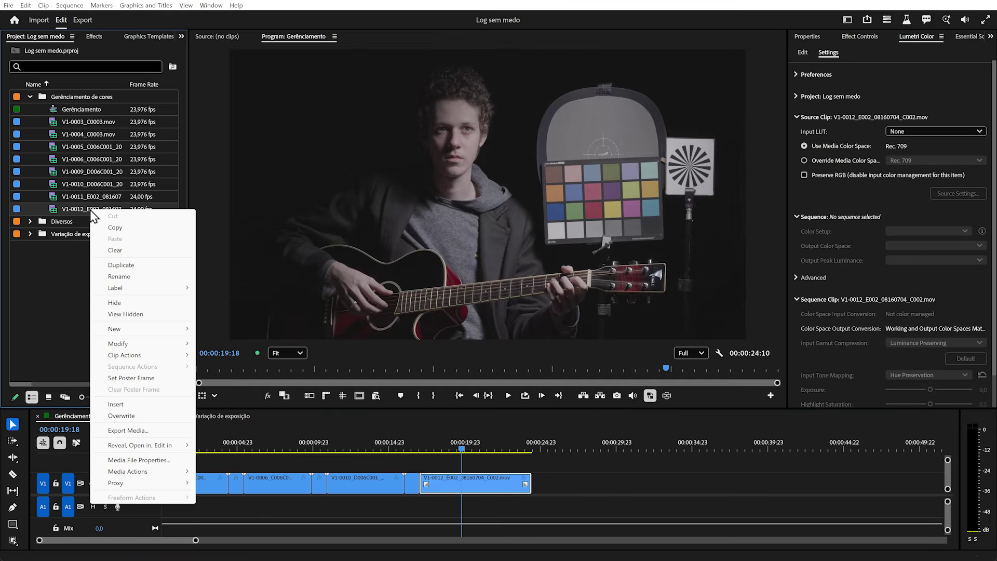
{"action": "mouse_move", "coordinate": [173, 344]}
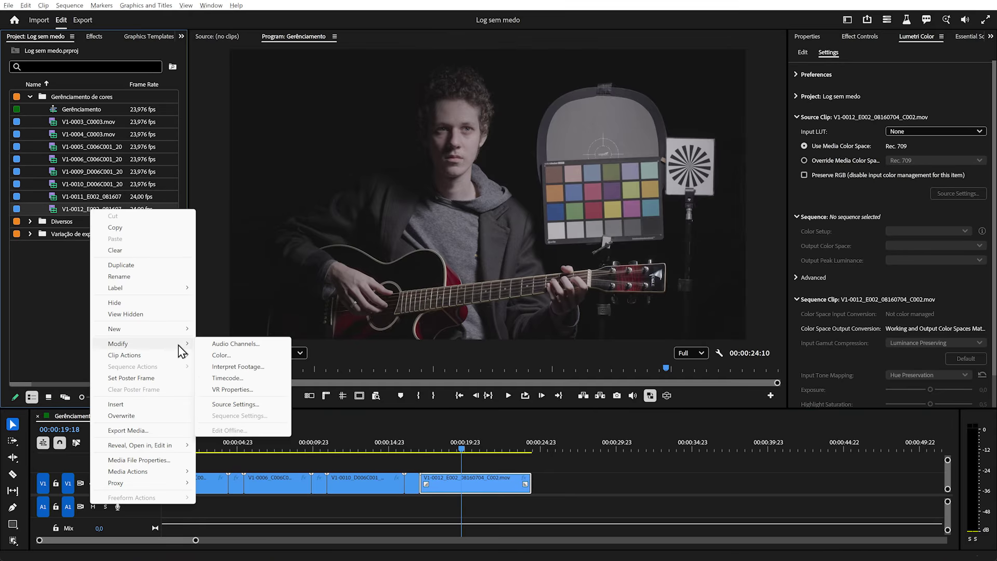
{"action": "left_click", "coordinate": [242, 356]}
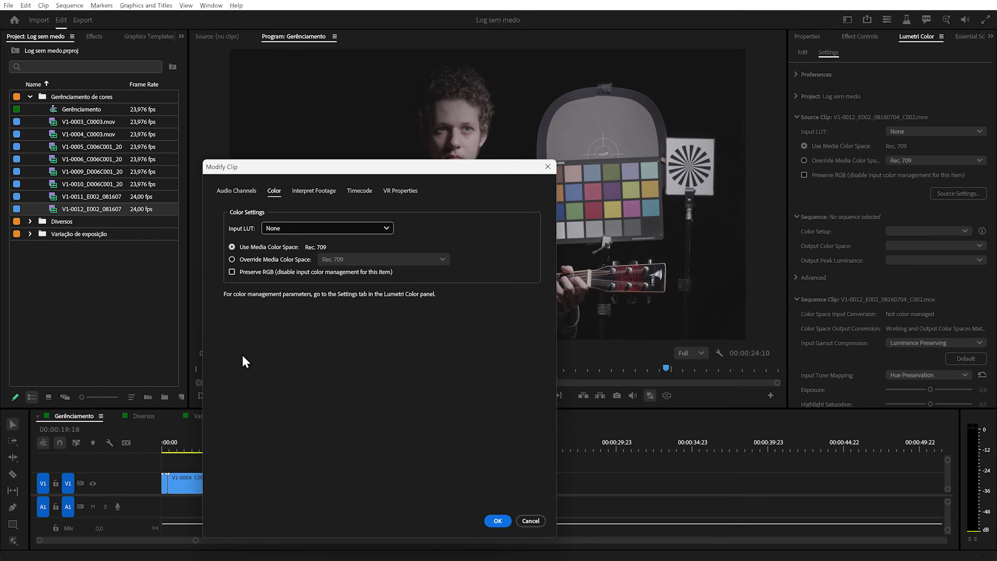
Add the exported BMPCC 4K_Look cube file as the clip's Input LUT and confirm the clip settings
{"action": "left_click", "coordinate": [314, 231]}
{"action": "left_click", "coordinate": [311, 249]}
{"action": "double_click", "coordinate": [177, 78]}
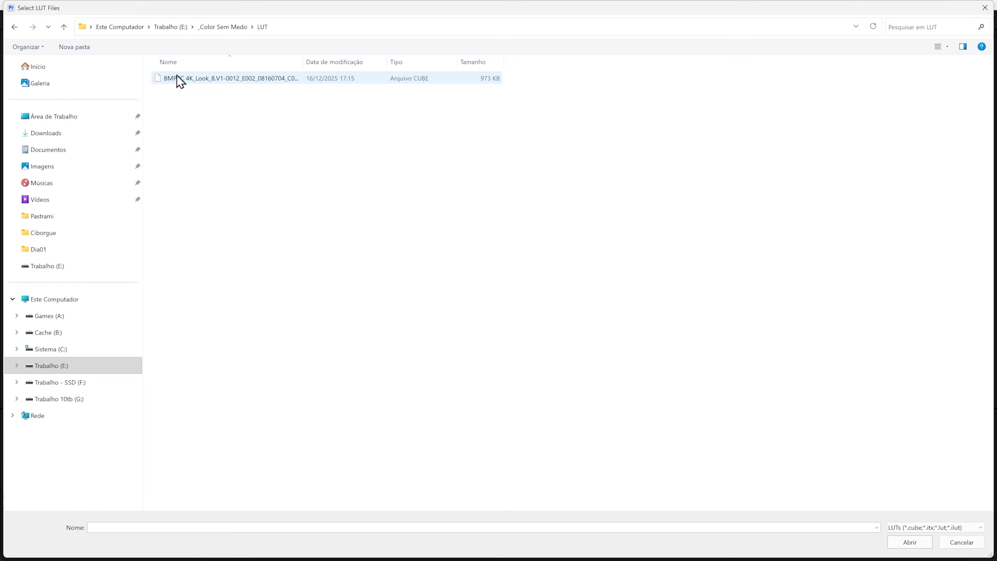
{"action": "double_click", "coordinate": [201, 78]}
{"action": "key", "text": "Return"}
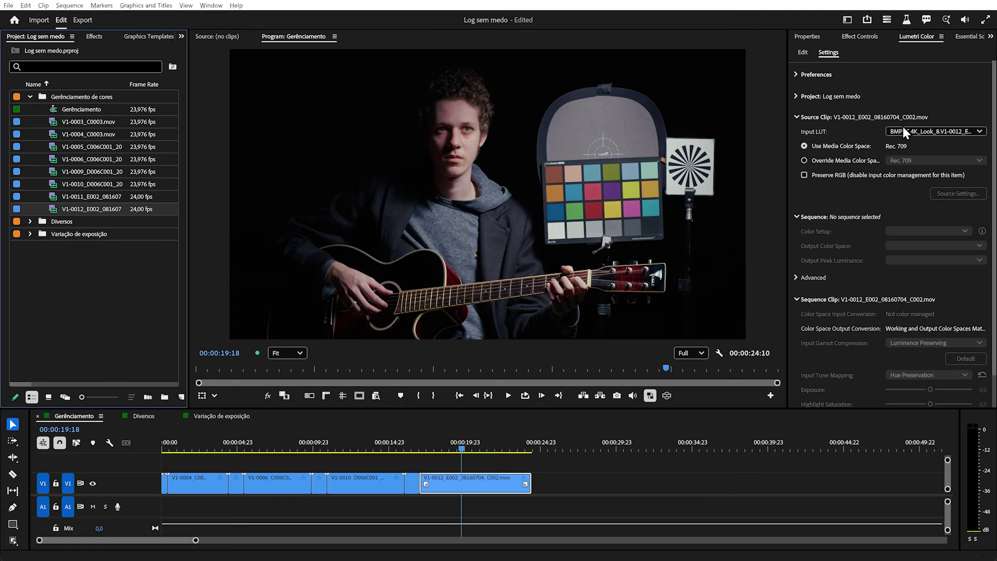
Set the source clip's Input LUT to None in Lumetri Color and collapse the Source Clip section
{"action": "left_click", "coordinate": [918, 132]}
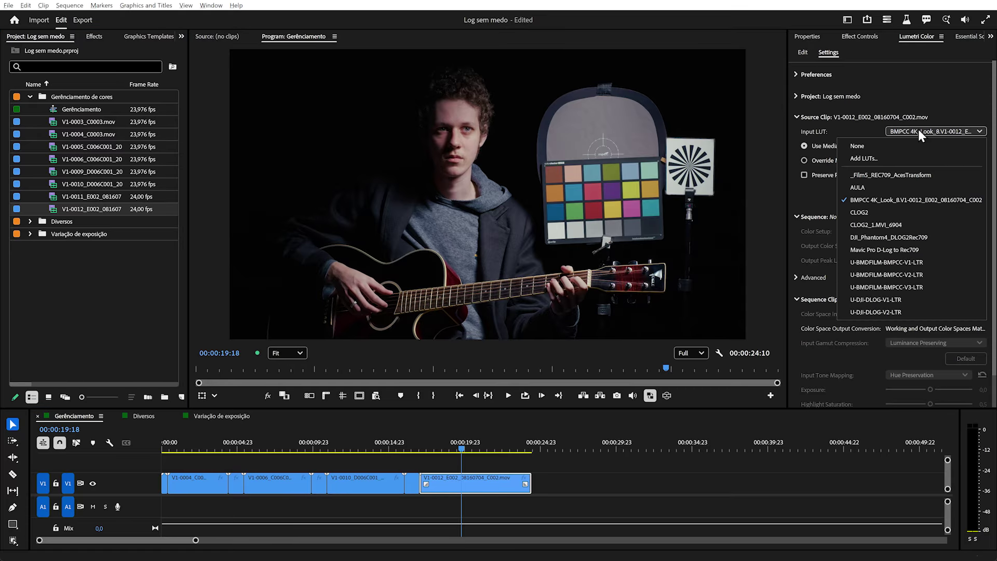
{"action": "left_click", "coordinate": [873, 145]}
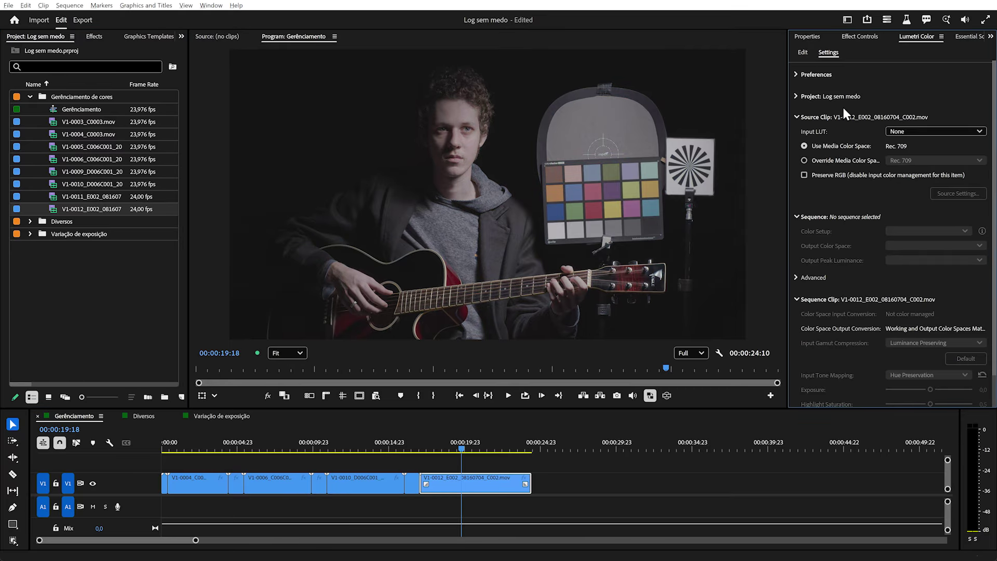
{"action": "left_click", "coordinate": [803, 116]}
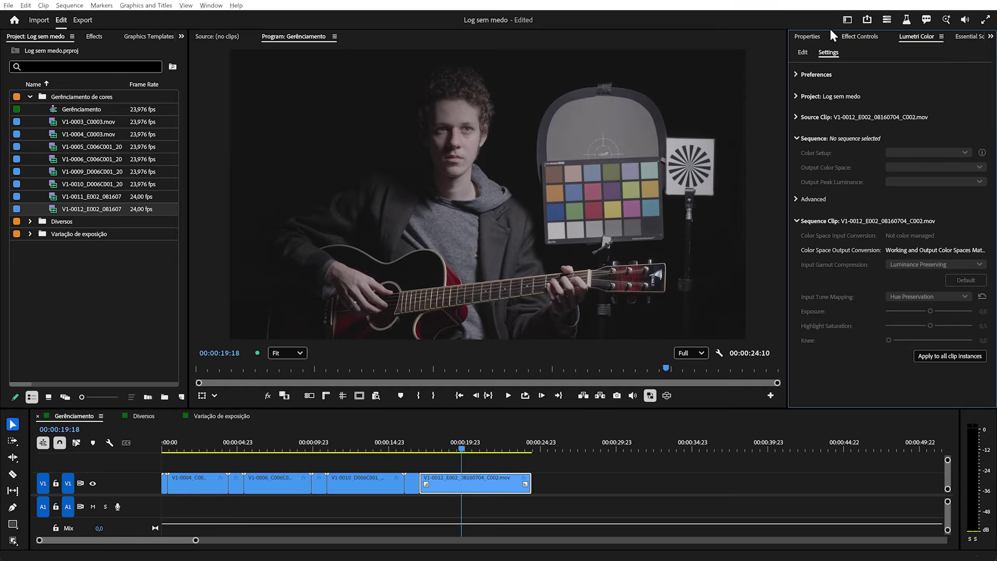
Examine the Input LUT option in Basic Correction and the Look option in Creative for the clip in Lumetri Color
{"action": "left_click", "coordinate": [803, 50]}
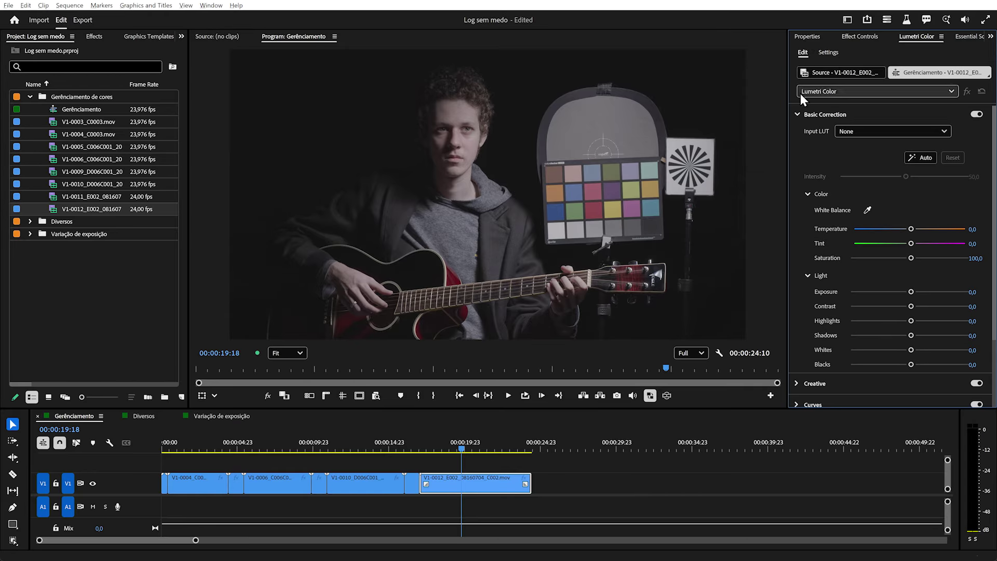
{"action": "left_click", "coordinate": [818, 114]}
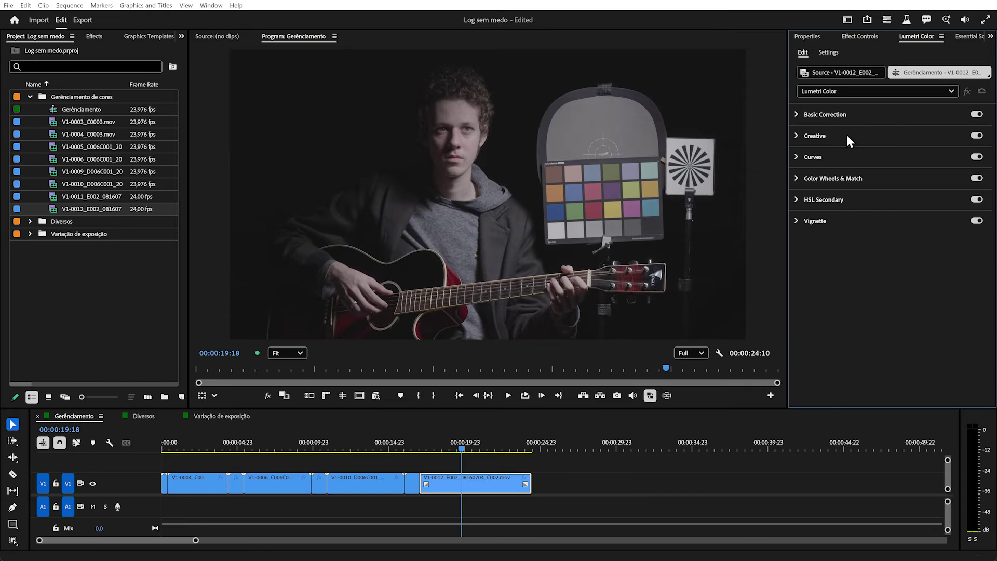
{"action": "left_click", "coordinate": [796, 113]}
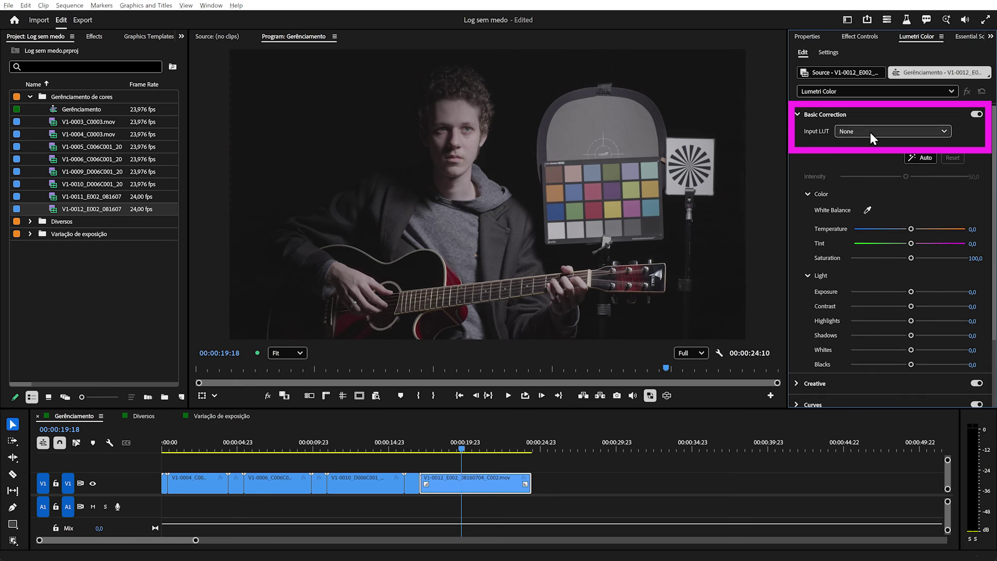
{"action": "left_click", "coordinate": [815, 114]}
{"action": "left_click", "coordinate": [811, 136]}
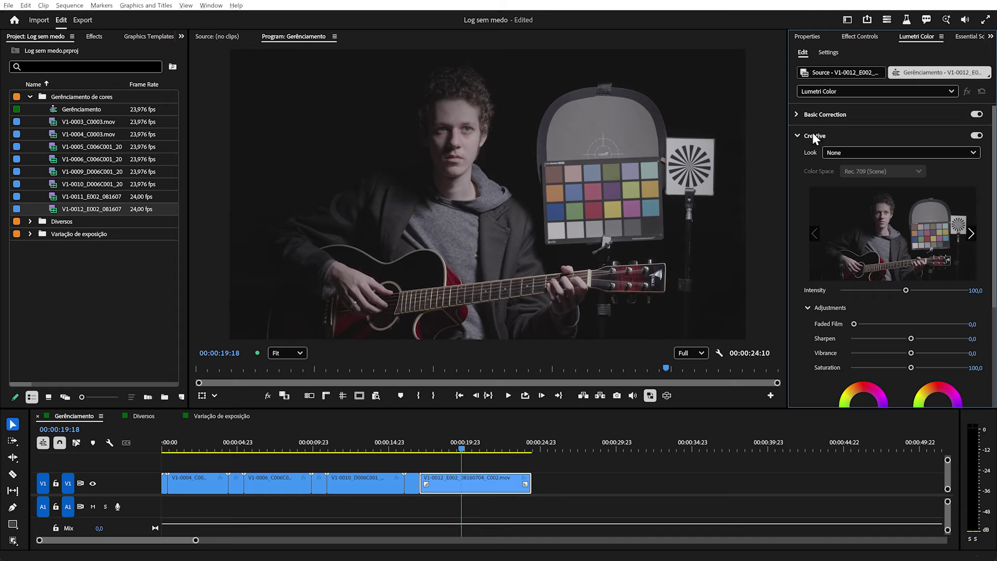
{"action": "left_click", "coordinate": [813, 135]}
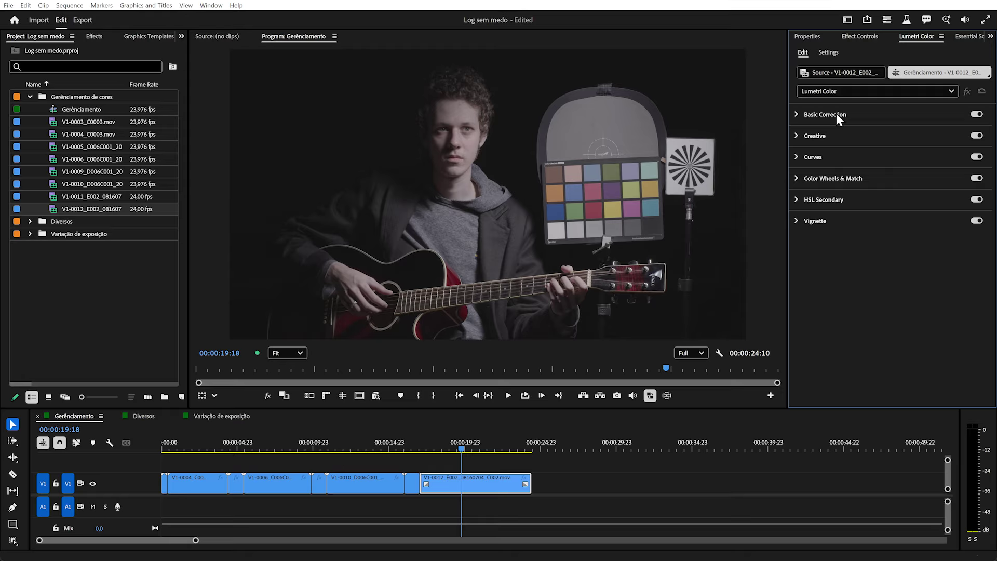
Apply the BMPCC 4K_Look cube file from the _Color Sem Medo LUT folder as the clip's Creative look in Lumetri Color
{"action": "left_click", "coordinate": [795, 136]}
{"action": "left_click", "coordinate": [862, 153]}
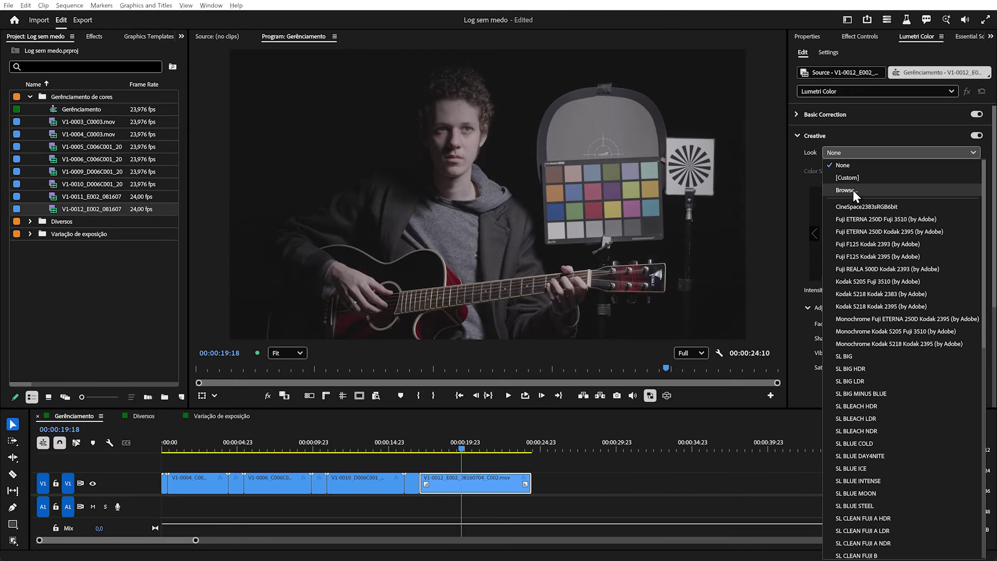
{"action": "left_click", "coordinate": [852, 190]}
{"action": "left_click", "coordinate": [186, 79]}
{"action": "double_click", "coordinate": [201, 82]}
{"action": "double_click", "coordinate": [213, 80]}
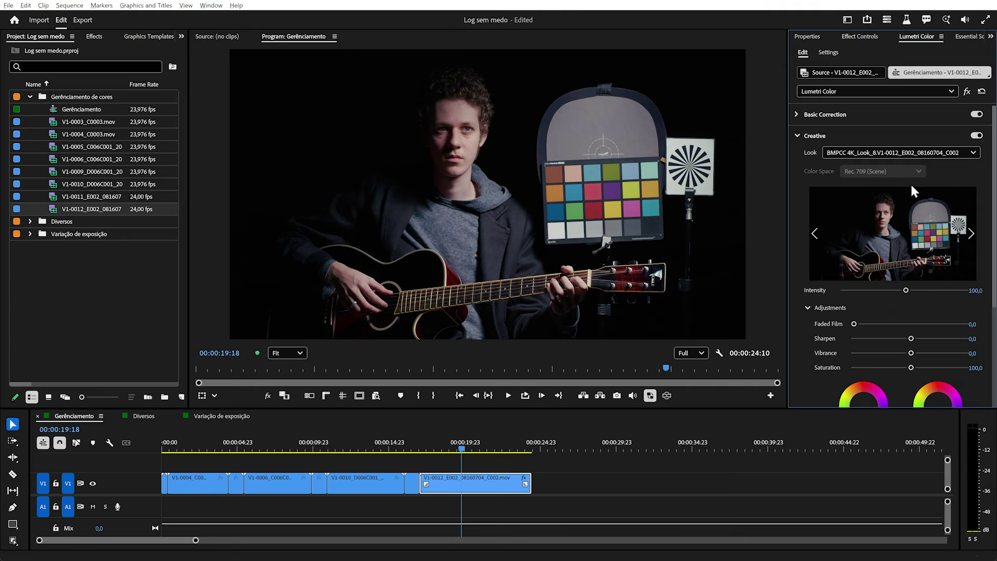
Try a slight exposure change in Basic Correction, reset it to default, and recheck the Creative section
{"action": "left_click", "coordinate": [815, 115]}
{"action": "mouse_move", "coordinate": [910, 291]}
{"action": "left_mouse_down"}
{"action": "mouse_move", "coordinate": [893, 291]}
{"action": "mouse_move", "coordinate": [914, 286]}
{"action": "left_mouse_up"}
{"action": "double_click", "coordinate": [912, 289]}
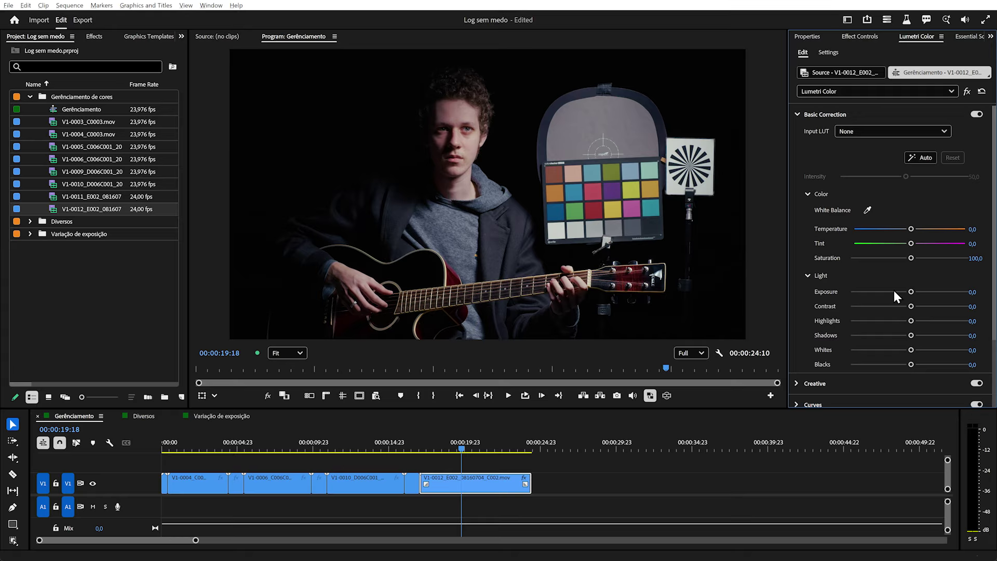
{"action": "left_click", "coordinate": [808, 114]}
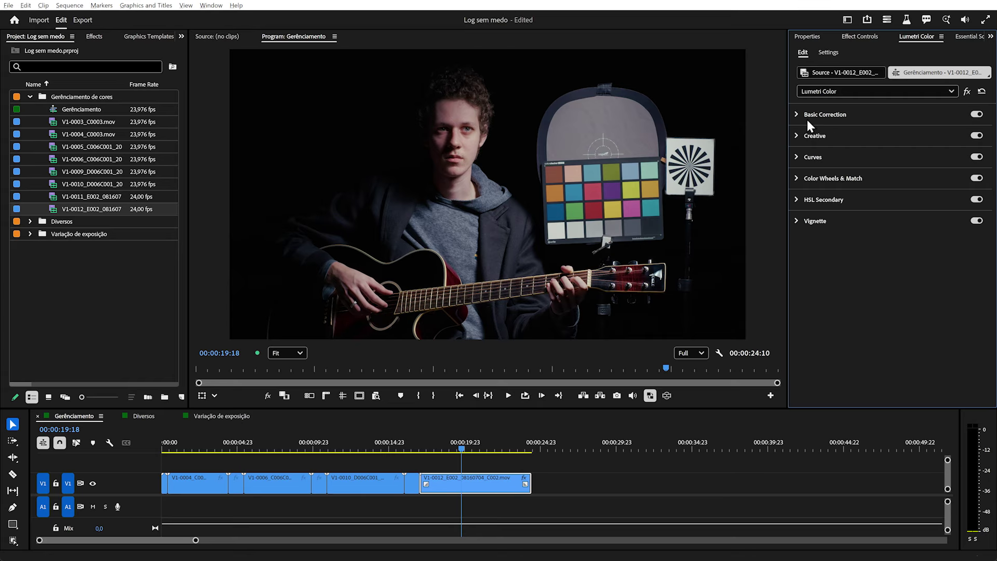
{"action": "left_click", "coordinate": [810, 136]}
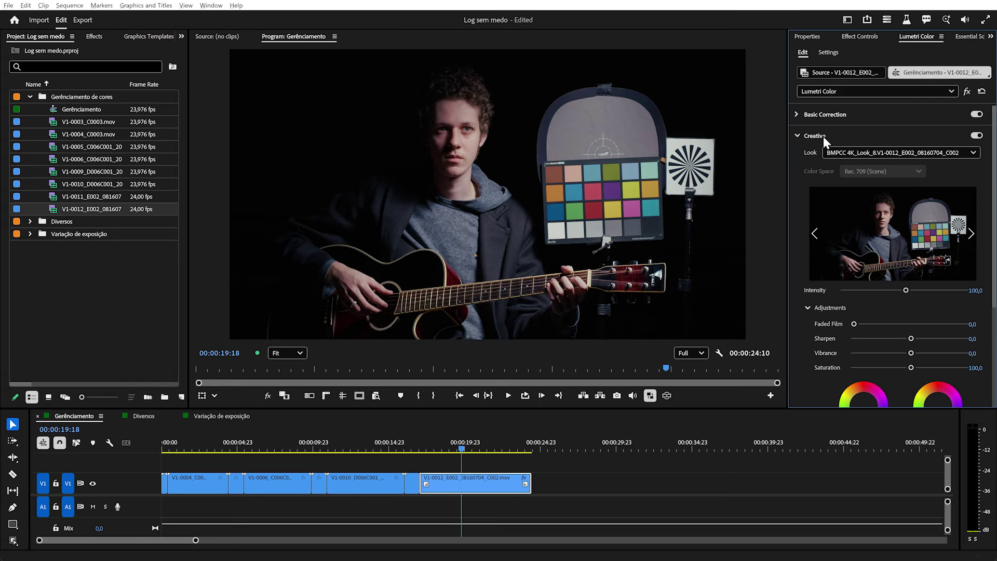
{"action": "left_click", "coordinate": [814, 137]}
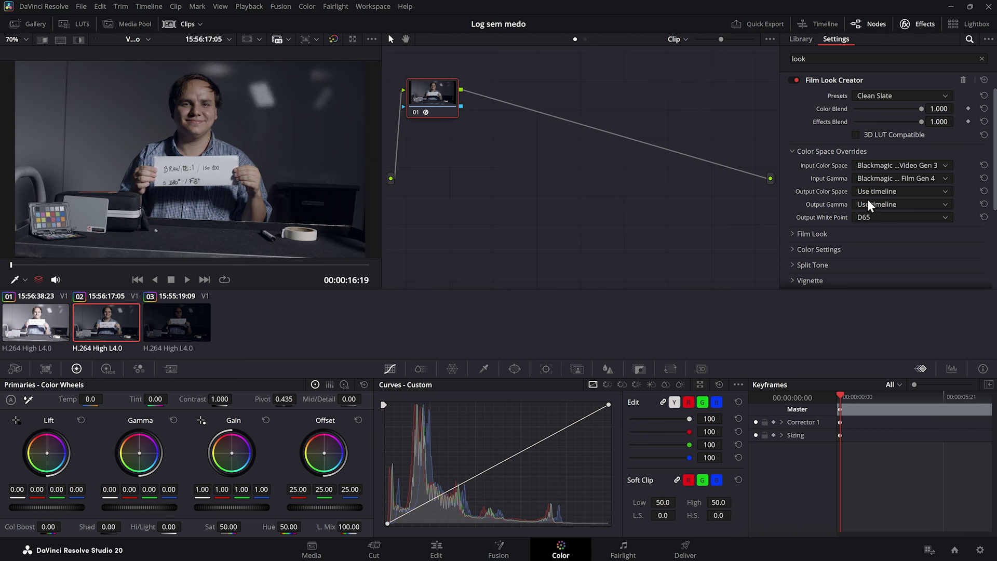
Switch to DaVinci Resolve and compare the exposure-variation clips 01, 02 and 03, ending on clip 01
{"action": "left_click", "coordinate": [416, 112]}
{"action": "left_click", "coordinate": [416, 112]}
{"action": "left_click", "coordinate": [35, 323]}
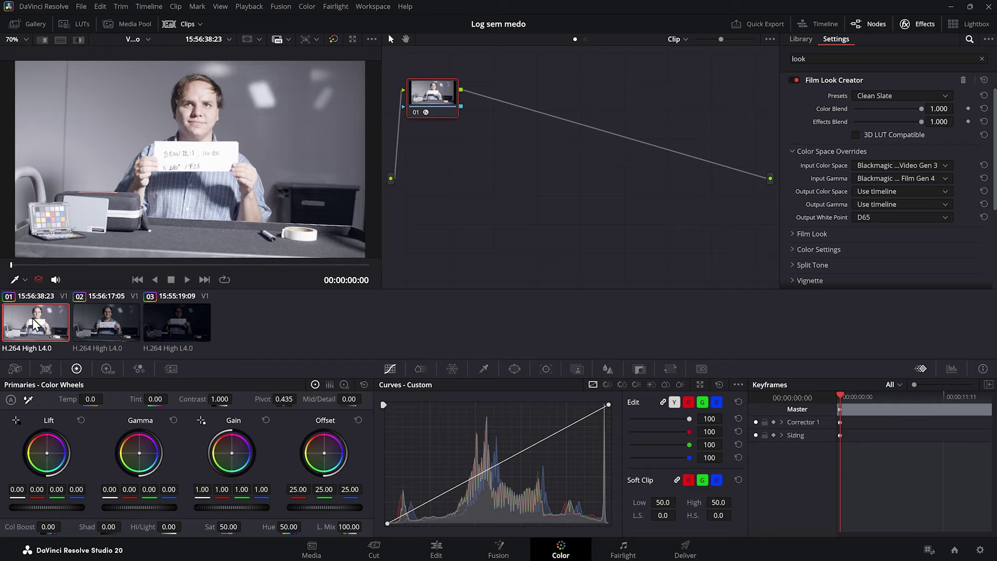
{"action": "left_click", "coordinate": [186, 324]}
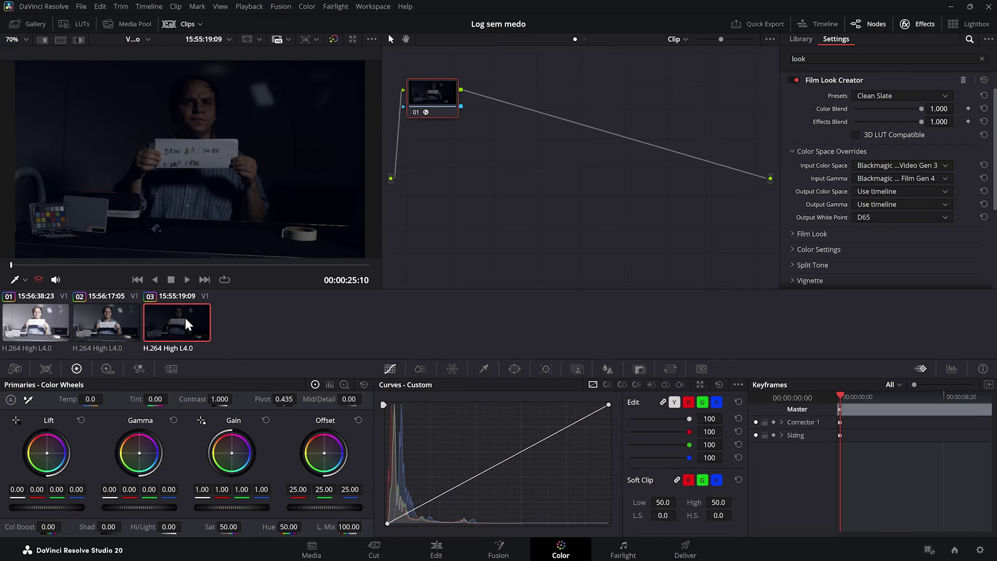
{"action": "left_click", "coordinate": [41, 326]}
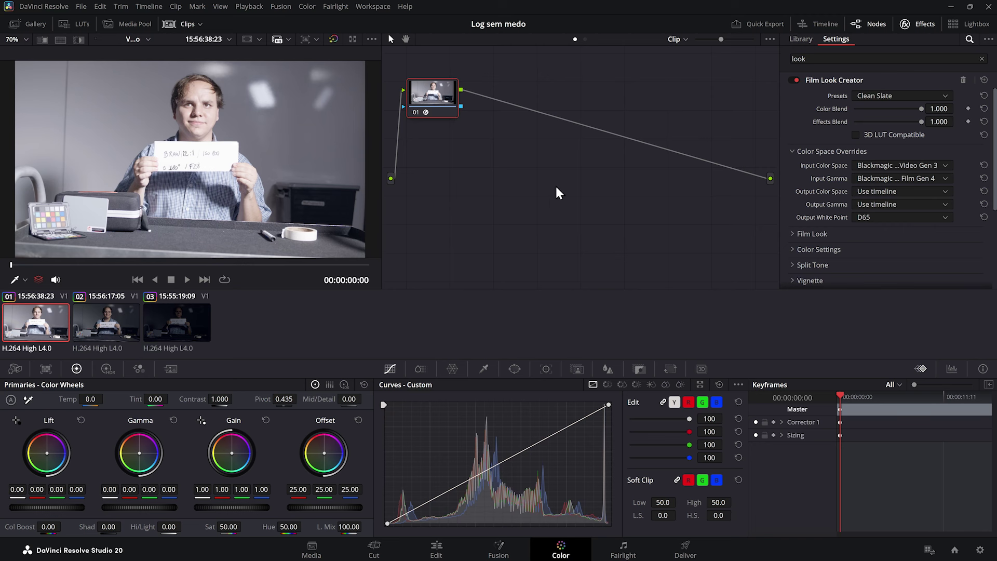
Make clip 01's Film Look Creator 3D LUT compatible and check its Film Look settings
{"action": "left_click", "coordinate": [807, 151]}
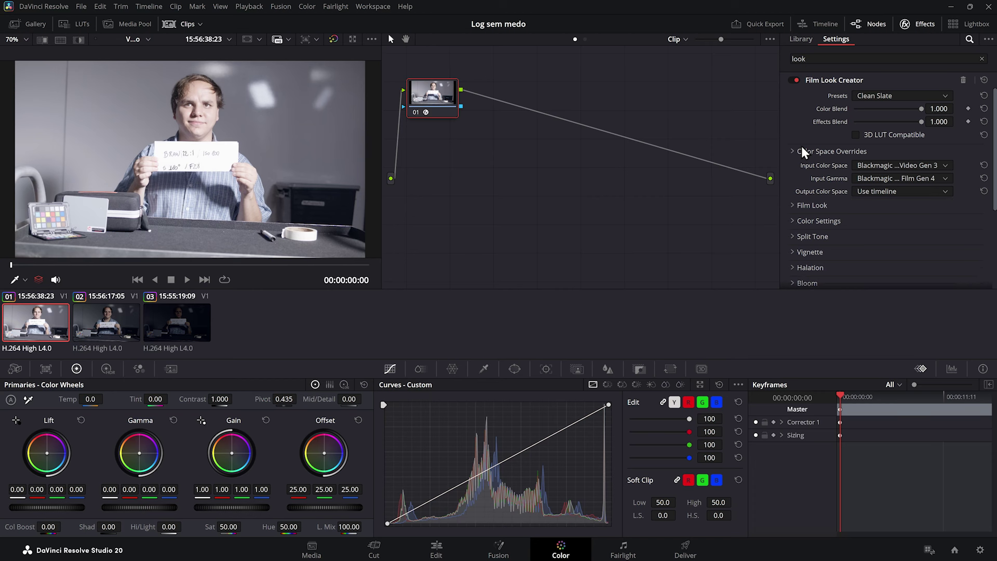
{"action": "left_click", "coordinate": [893, 135]}
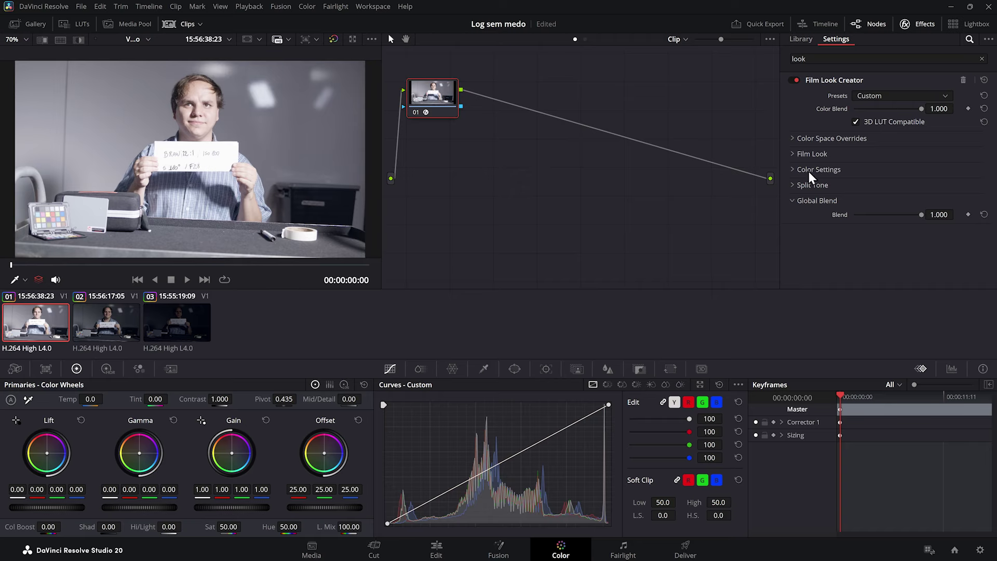
{"action": "left_click", "coordinate": [811, 155]}
{"action": "left_click", "coordinate": [814, 154]}
Set the Film Look Creator exposure of clip 01 to -2 and compare the result with clip 02
{"action": "left_click", "coordinate": [819, 169]}
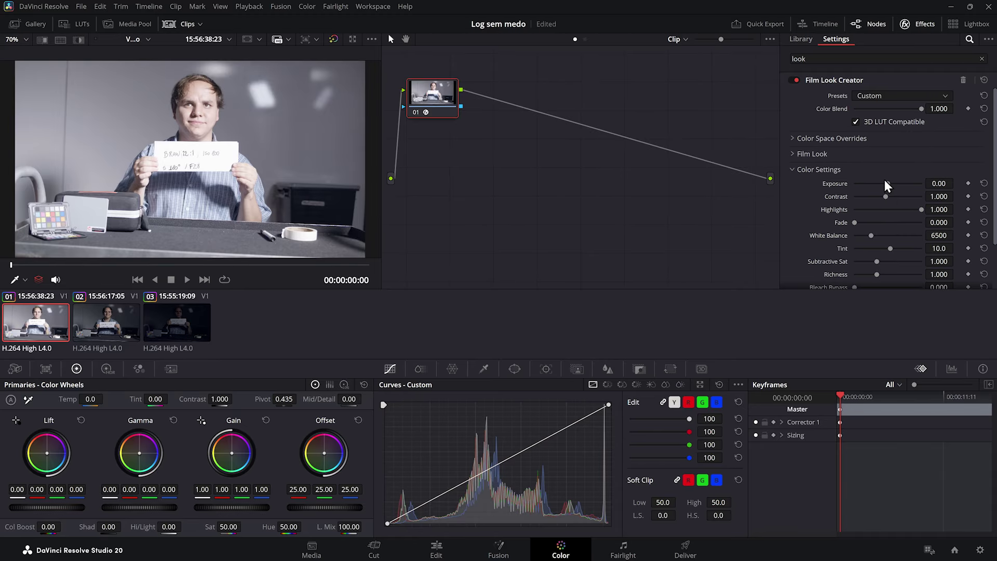
{"action": "left_click", "coordinate": [937, 180]}
{"action": "type", "text": "-2"}
{"action": "key", "text": "Return"}
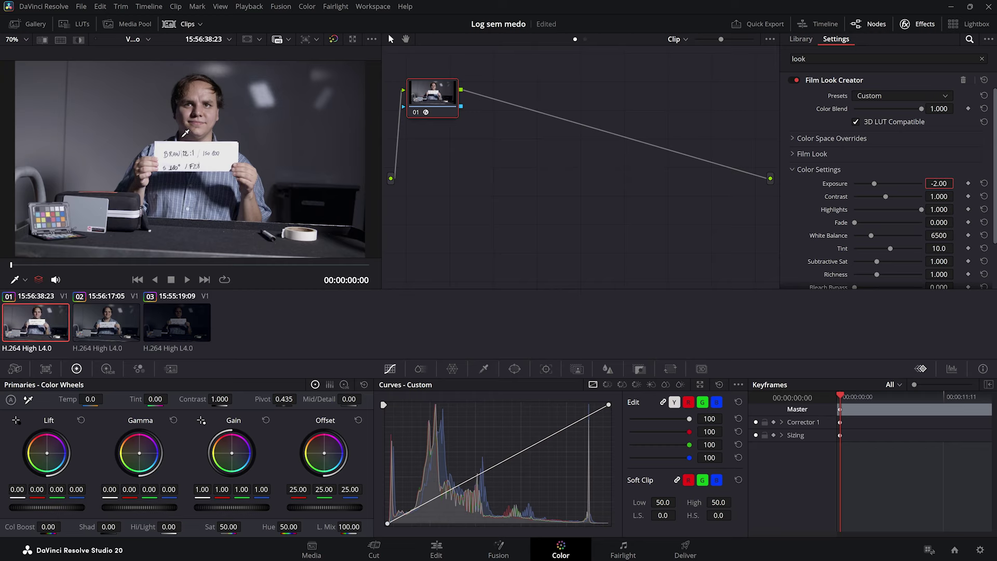
{"action": "left_click", "coordinate": [107, 327]}
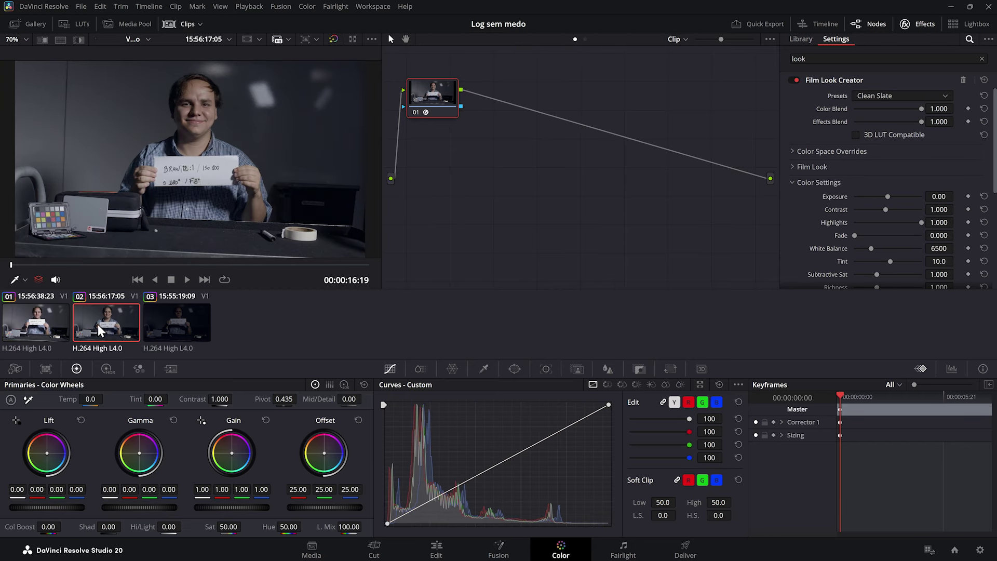
{"action": "left_click", "coordinate": [31, 332]}
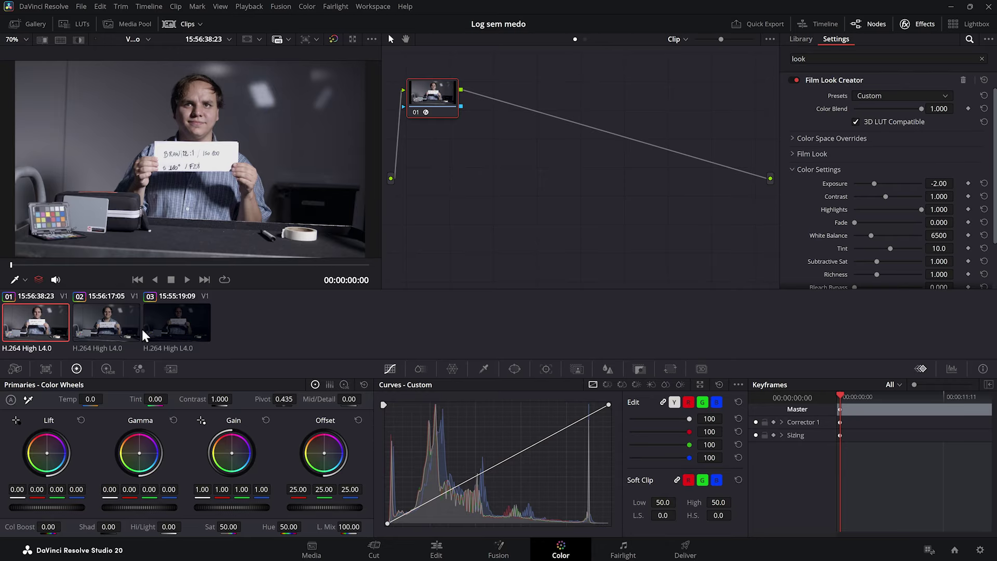
{"action": "left_click", "coordinate": [111, 328]}
Generate a cube LUT from clip 01 and name it "BMPCC 4K_ETTR+2Stops" in the _Color Sem Medo LUT folder
{"action": "left_click", "coordinate": [46, 323]}
{"action": "right_click", "coordinate": [48, 330]}
{"action": "mouse_move", "coordinate": [112, 304]}
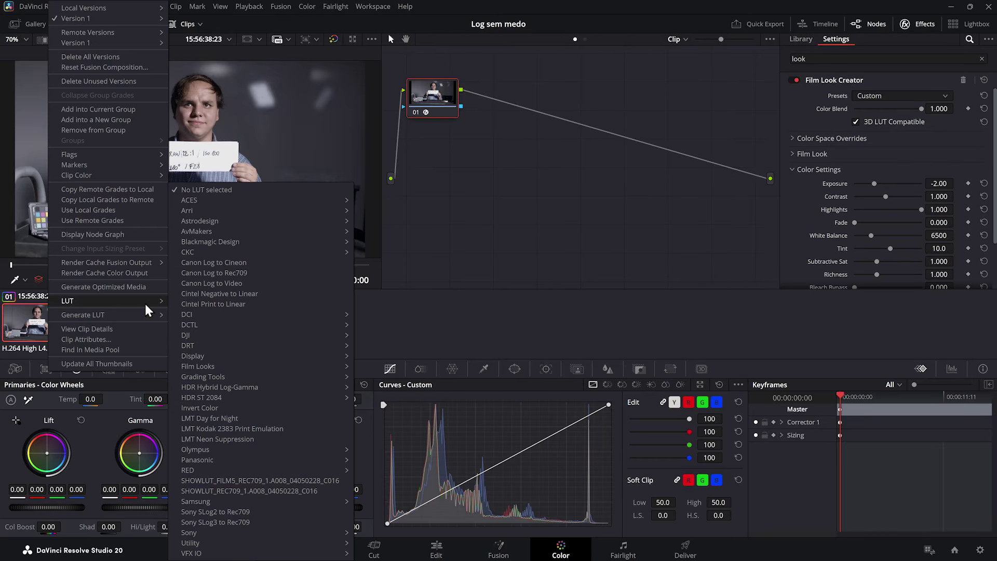
{"action": "mouse_move", "coordinate": [156, 315]}
{"action": "left_click", "coordinate": [199, 324]}
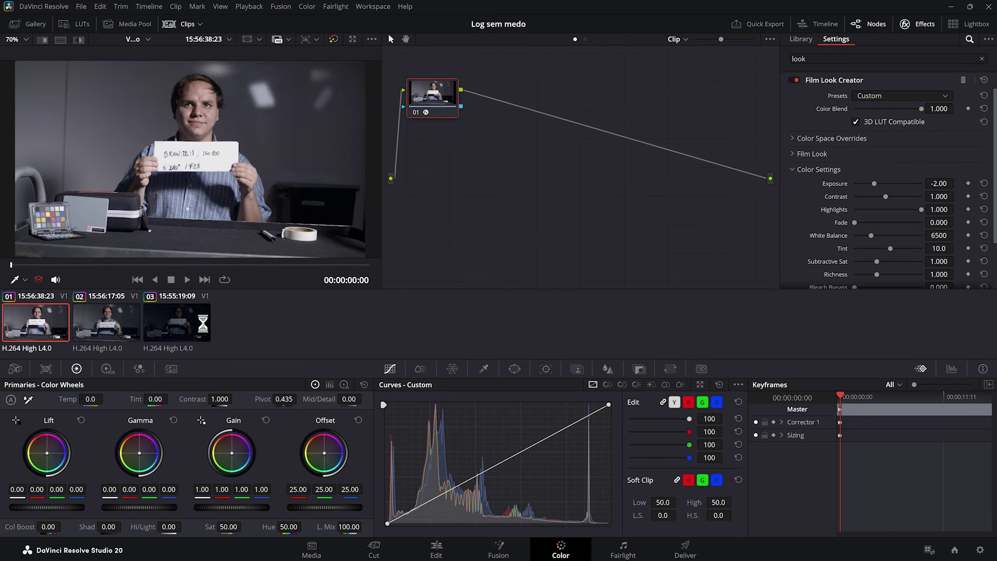
{"action": "left_click", "coordinate": [247, 79]}
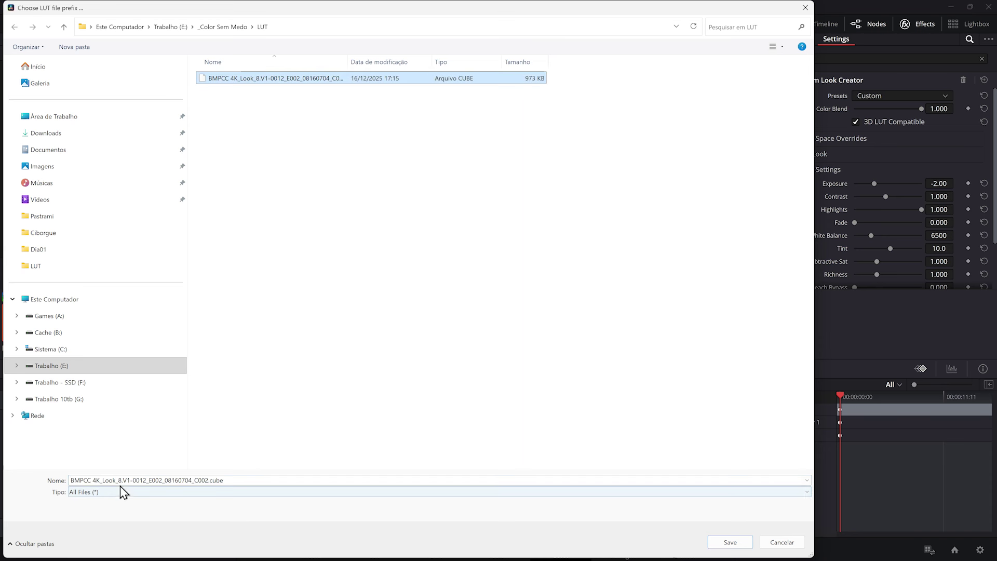
{"action": "left_click", "coordinate": [104, 480]}
{"action": "left_click", "coordinate": [104, 480]}
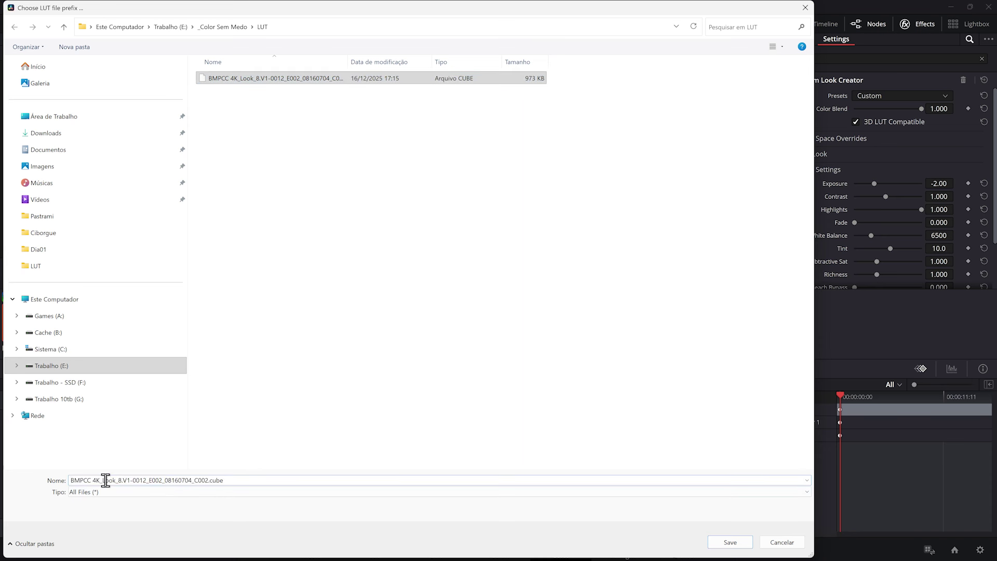
{"action": "left_click_drag", "start_coordinate": [104, 480], "coordinate": [264, 477]}
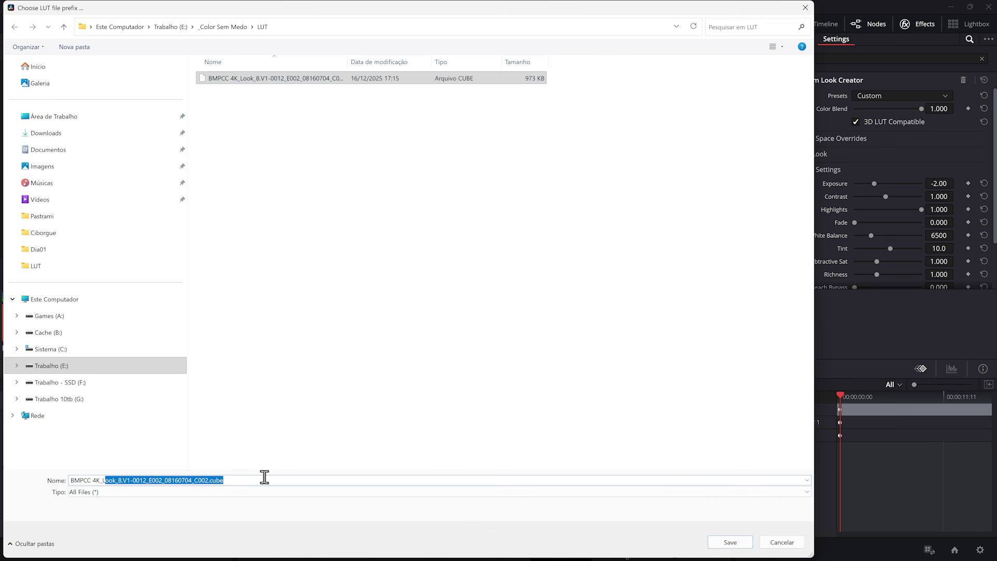
{"action": "key", "text": "BackSpace"}
{"action": "key", "text": "BackSpace"}
{"action": "type", "text": "ETTR"}
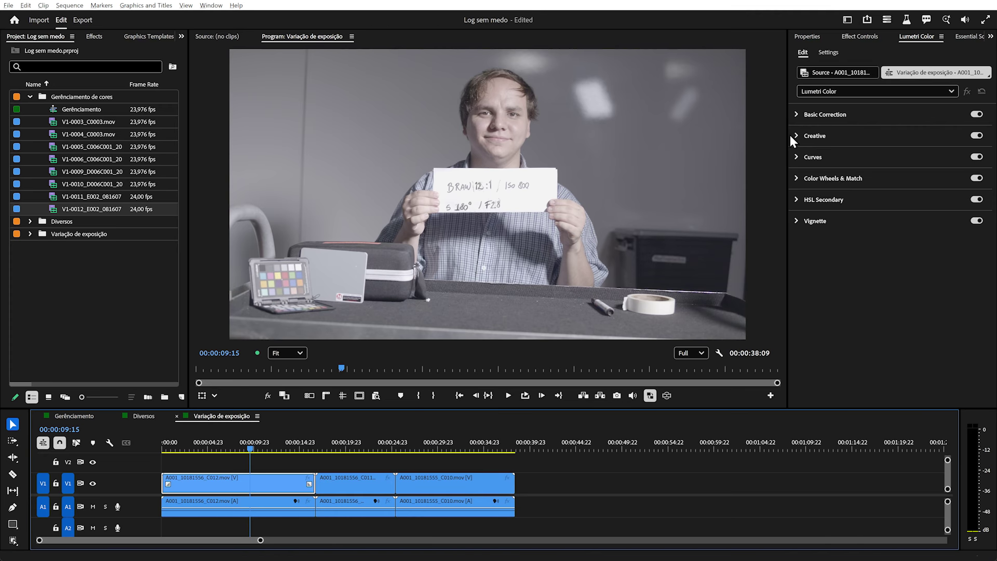
In Premiere Pro, apply the BMPCC 4K_ETTR+2Stops cube as the Creative look of A001_10181556_C012.mov and toggle the effect to compare
{"action": "left_click", "coordinate": [815, 135]}
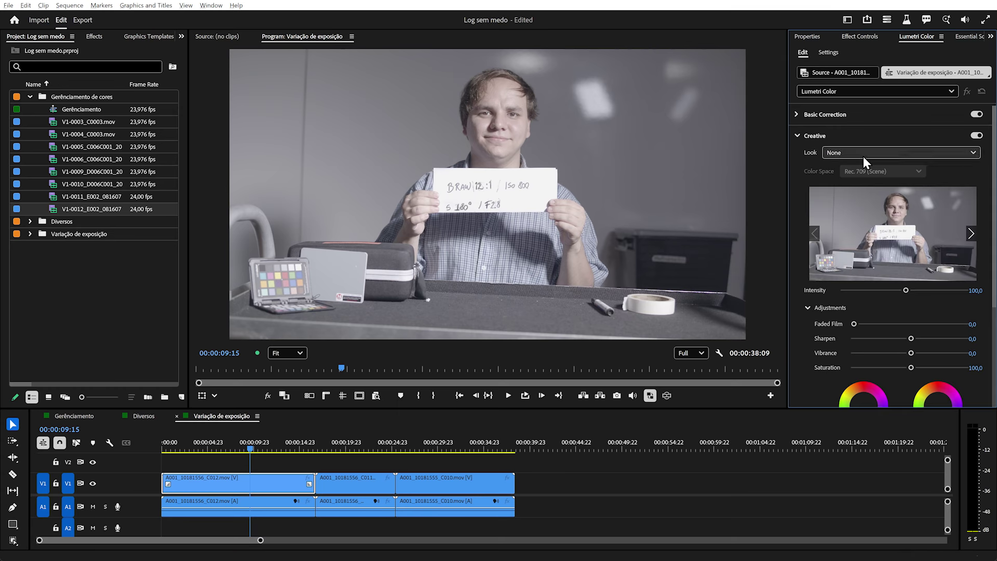
{"action": "left_click", "coordinate": [858, 153]}
{"action": "left_click", "coordinate": [846, 191]}
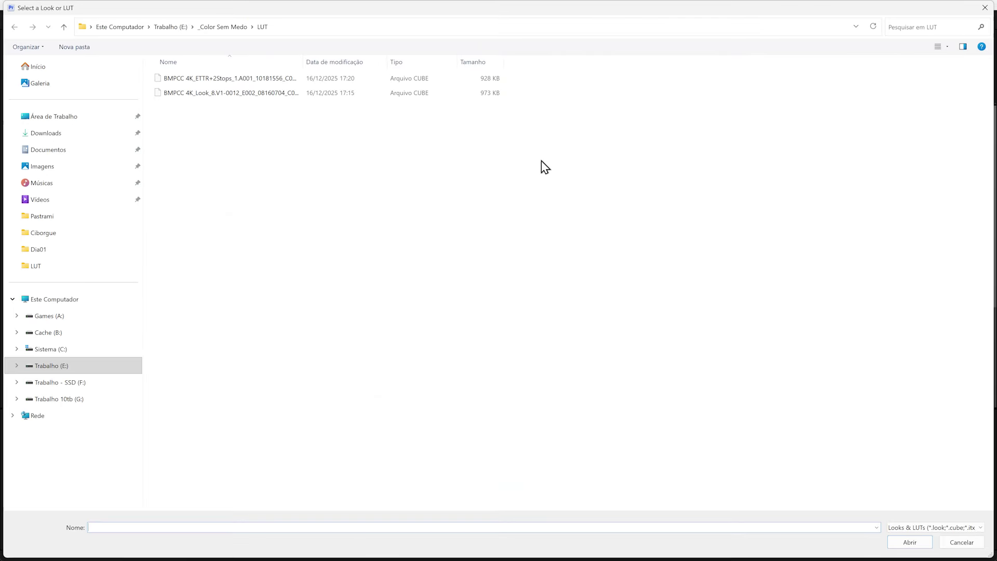
{"action": "double_click", "coordinate": [207, 79]}
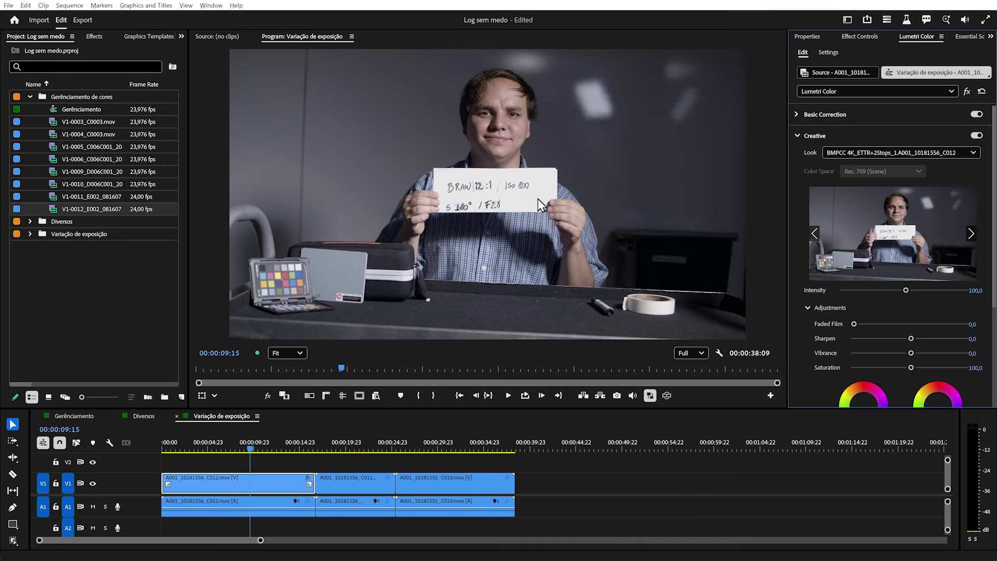
{"action": "left_click", "coordinate": [967, 91]}
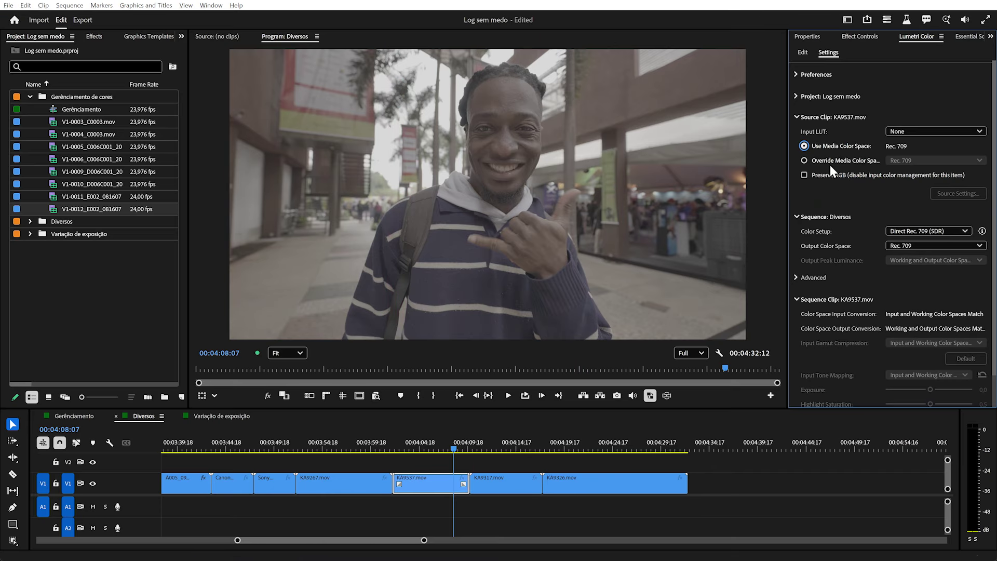
Override the media color space of source clip KA9537.mov with Sony S-Log3/S-Gamut3.Cine
{"action": "left_click", "coordinate": [837, 158]}
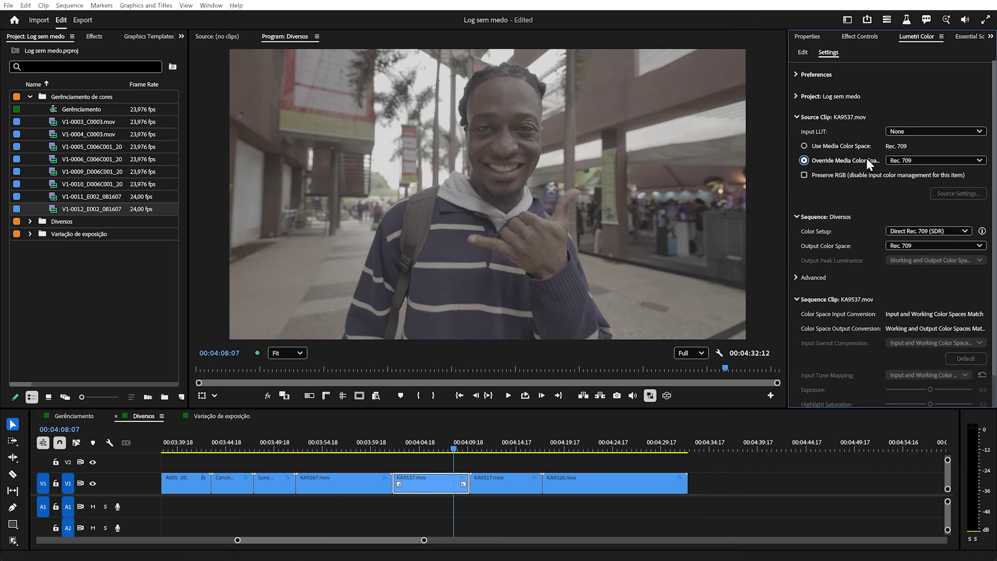
{"action": "left_click", "coordinate": [917, 160]}
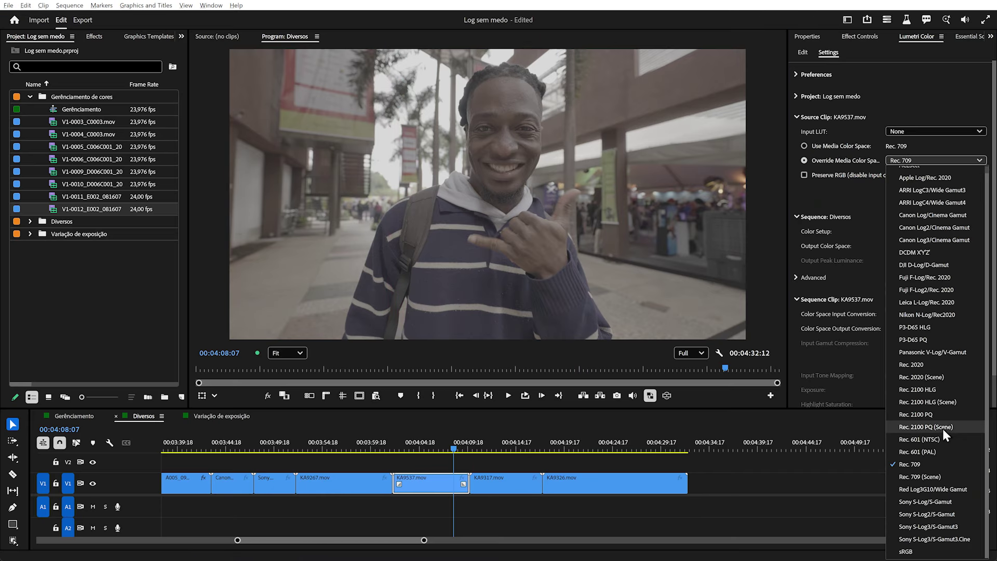
{"action": "left_click", "coordinate": [948, 538]}
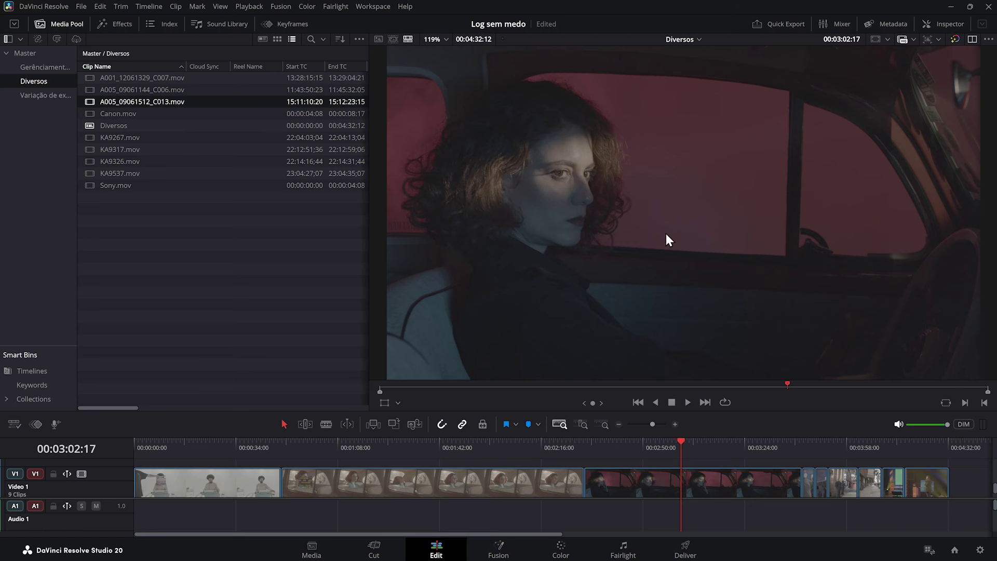
In DaVinci Resolve, disable project settings for the Diversos timeline and set its color science to DaVinci YRGB Color Managed
{"action": "left_click", "coordinate": [224, 90], "text": "ctrl"}
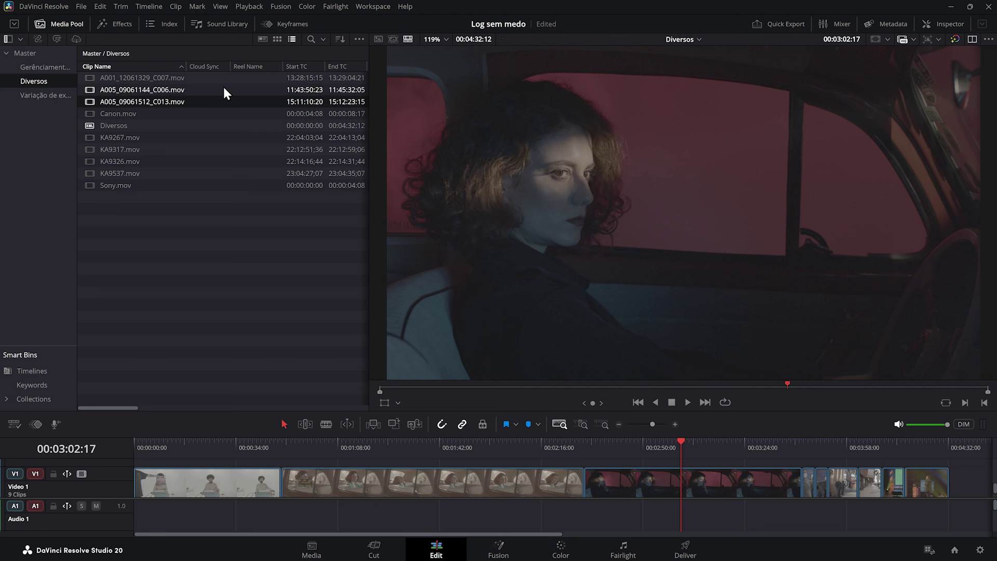
{"action": "right_click", "coordinate": [93, 126]}
{"action": "mouse_move", "coordinate": [335, 132]}
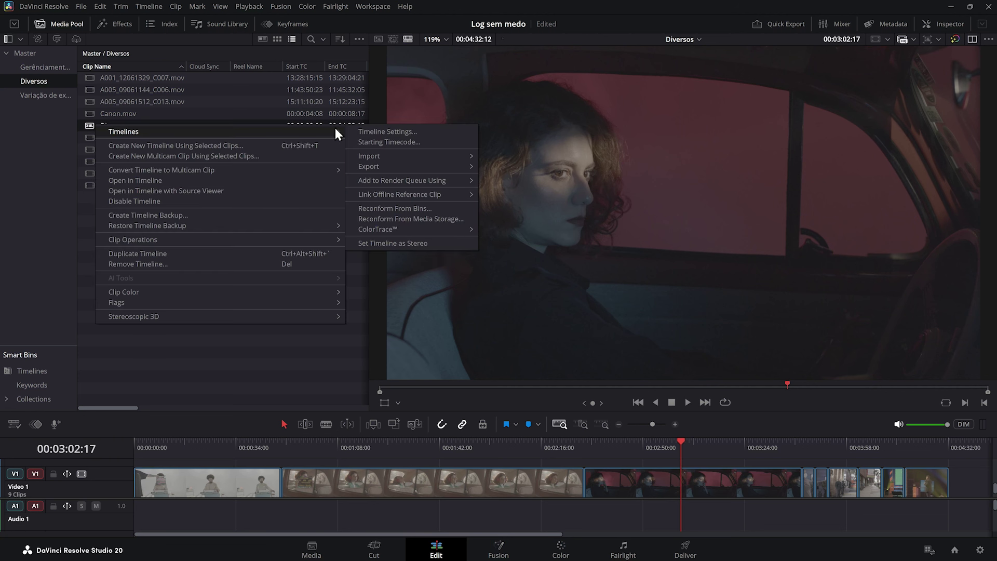
{"action": "left_click", "coordinate": [394, 128]}
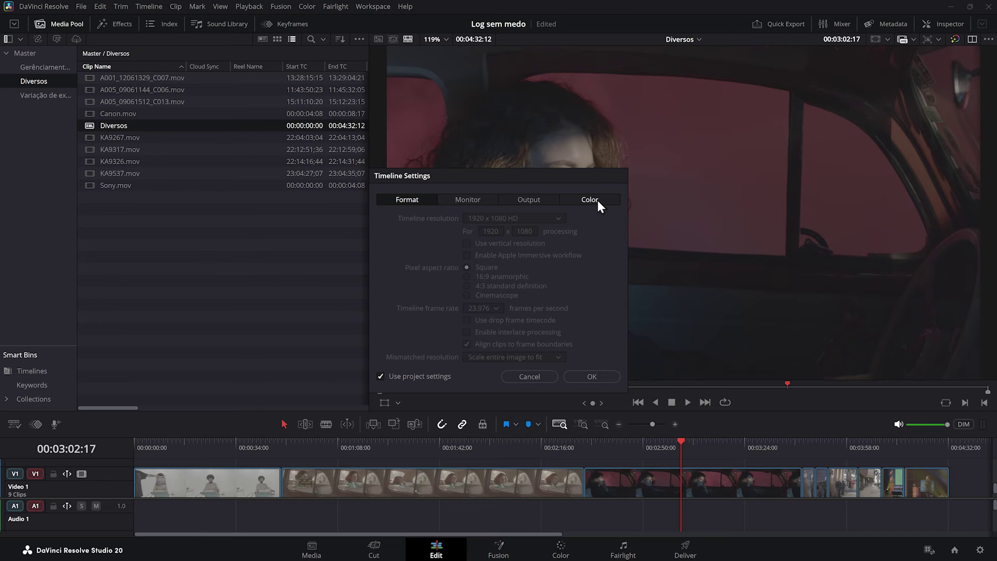
{"action": "left_click", "coordinate": [597, 201]}
{"action": "left_click", "coordinate": [415, 365]}
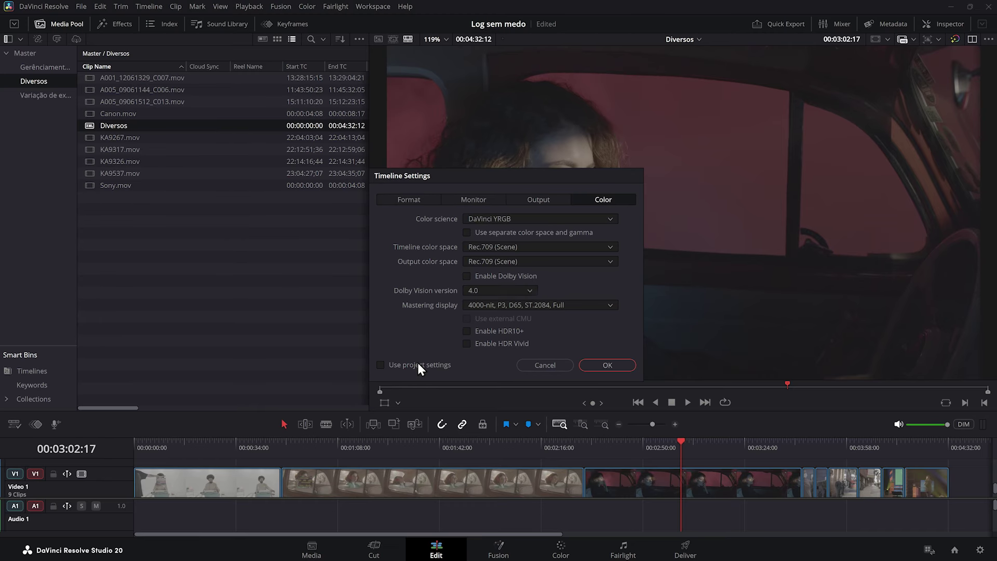
{"action": "left_click", "coordinate": [544, 215]}
{"action": "left_click", "coordinate": [553, 240]}
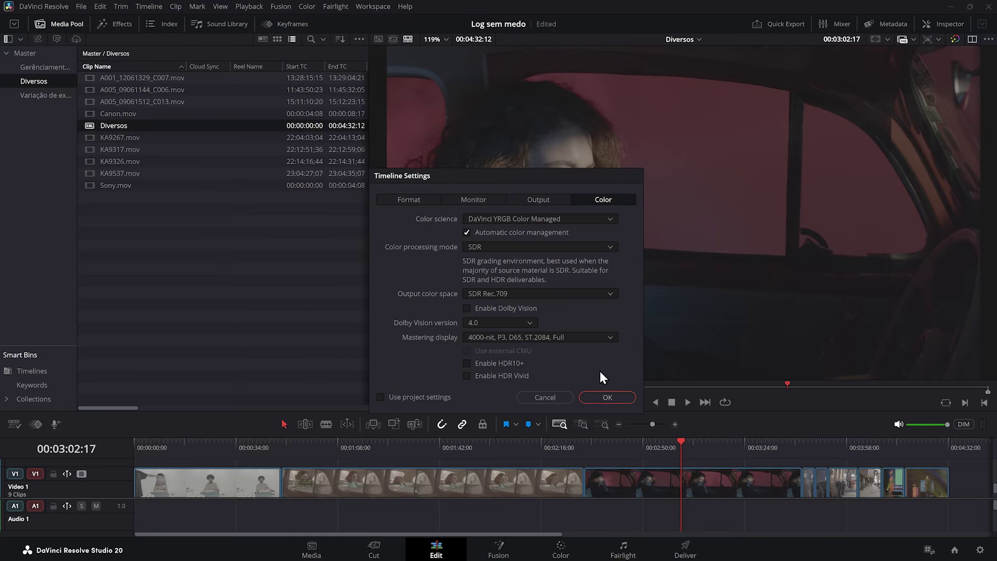
{"action": "left_click", "coordinate": [607, 397]}
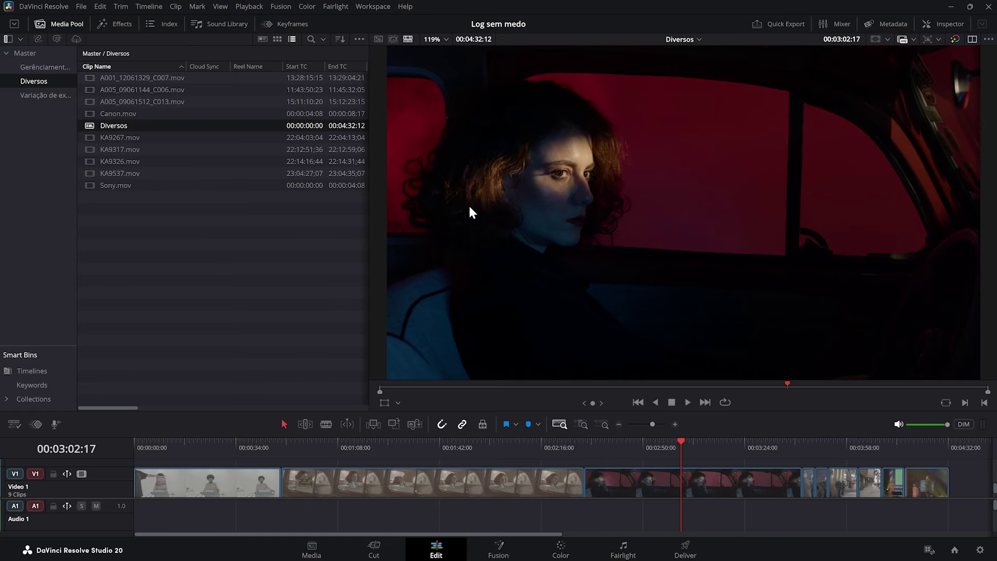
Locate the red-lit car clip from the timeline in the Media Pool and inspect its Blackmagic Design input color space options
{"action": "right_click", "coordinate": [722, 478]}
{"action": "left_click", "coordinate": [786, 429]}
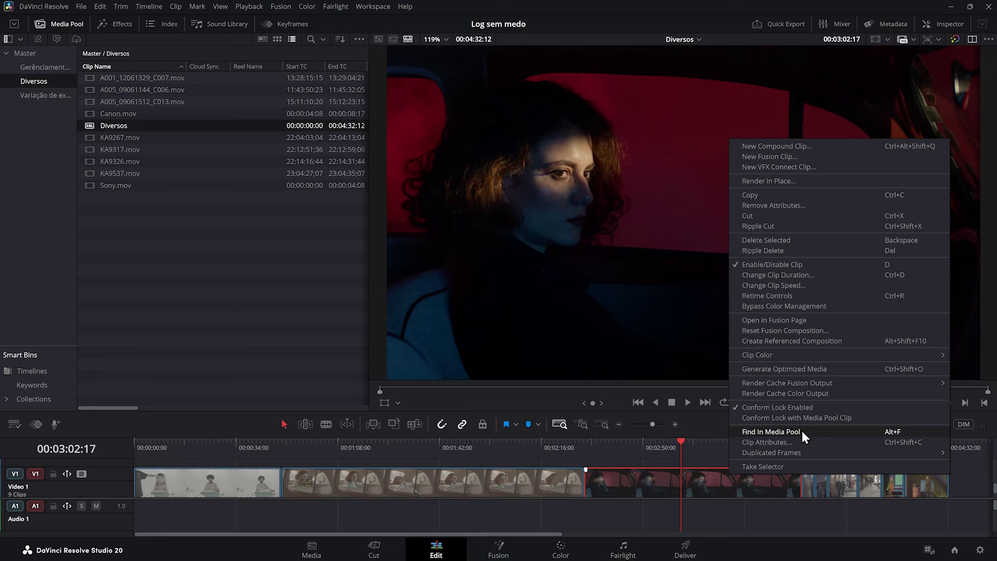
{"action": "left_click", "coordinate": [804, 435]}
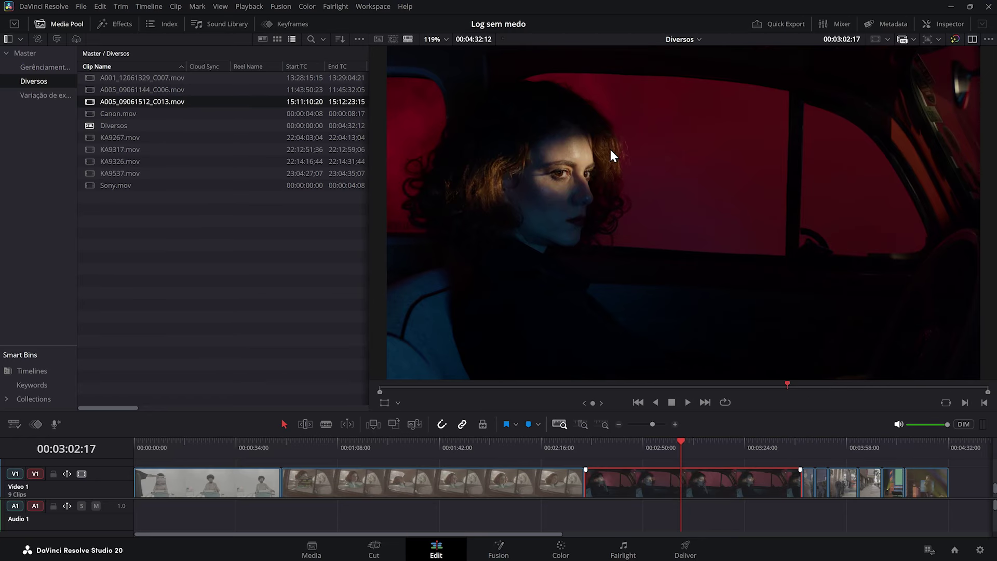
{"action": "right_click", "coordinate": [156, 101]}
{"action": "mouse_move", "coordinate": [285, 338]}
{"action": "mouse_move", "coordinate": [339, 324]}
{"action": "mouse_move", "coordinate": [500, 335]}
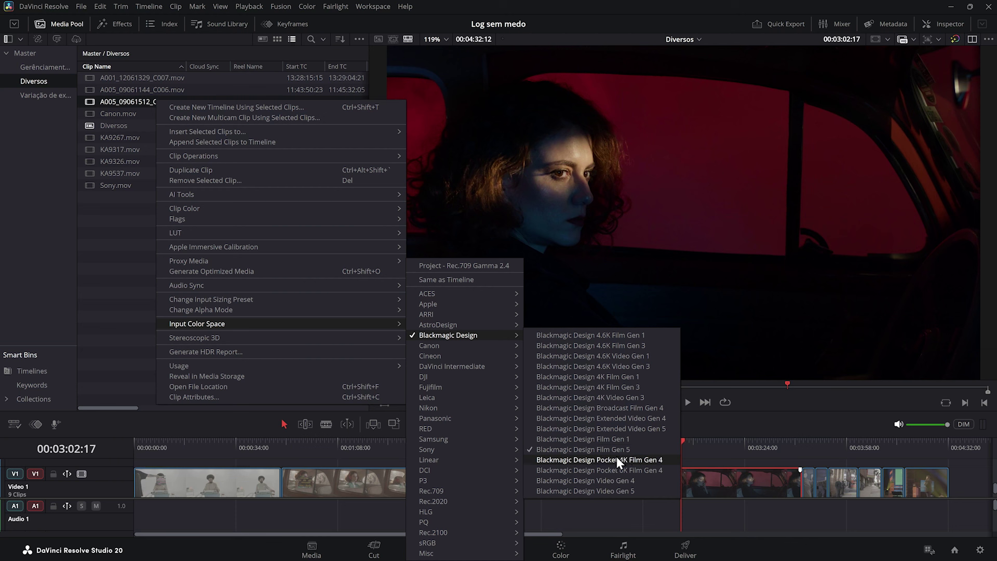
{"action": "left_click", "coordinate": [786, 490]}
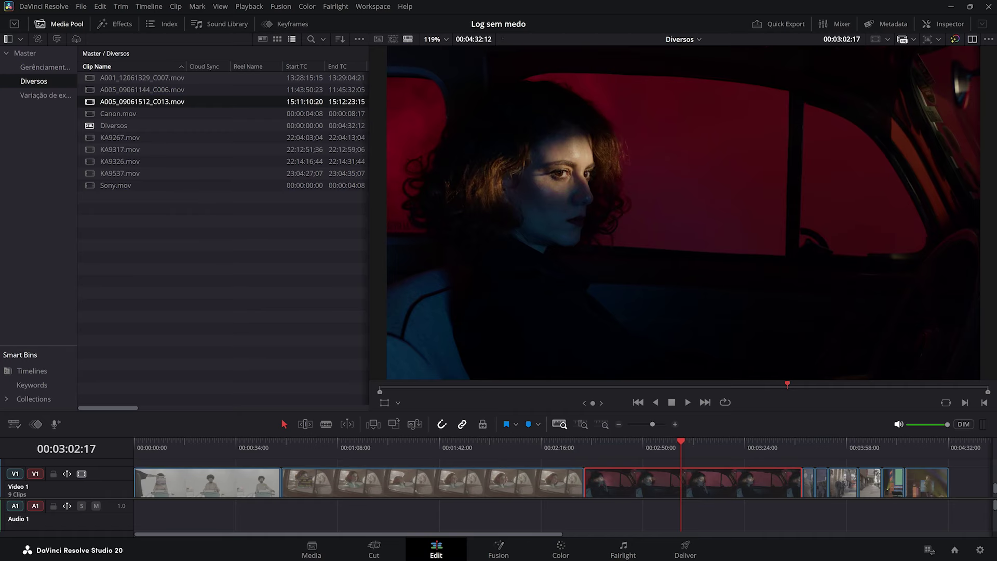
Show the clip thumbnails on the Color page and set clip 03's input color space to Project - Rec.709 Gamma 2.4
{"action": "left_click", "coordinate": [563, 551]}
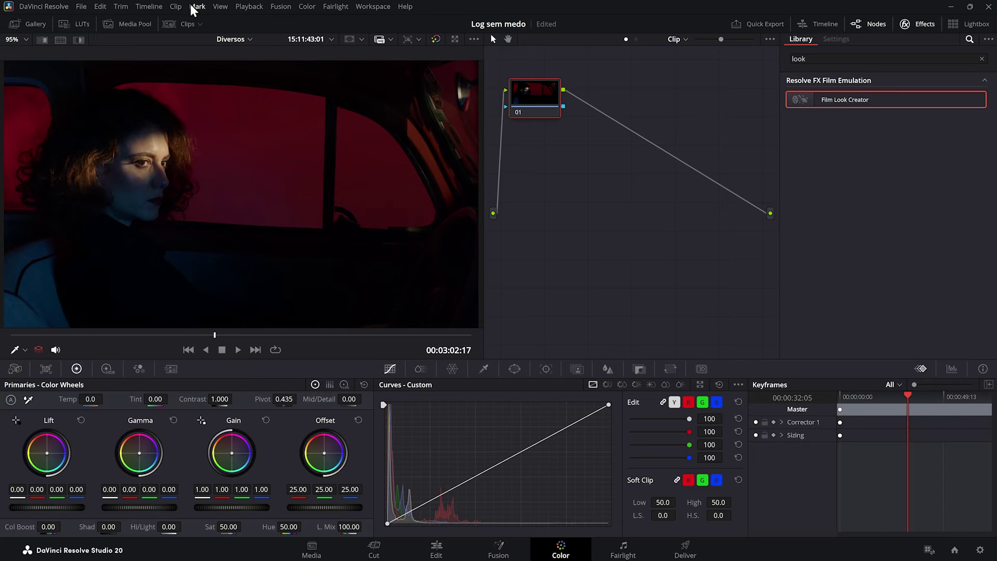
{"action": "left_click", "coordinate": [185, 26]}
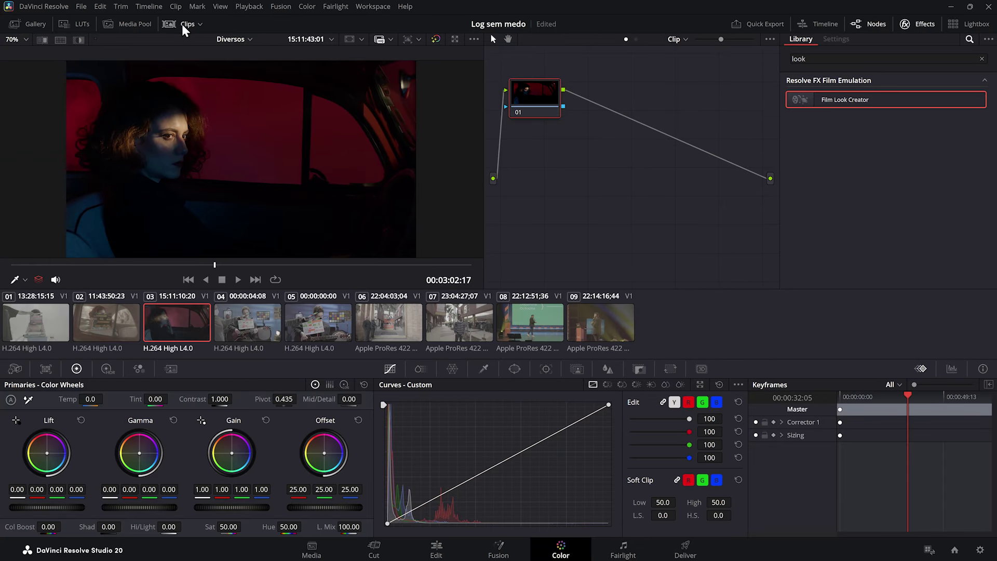
{"action": "right_click", "coordinate": [179, 322]}
{"action": "mouse_move", "coordinate": [270, 289]}
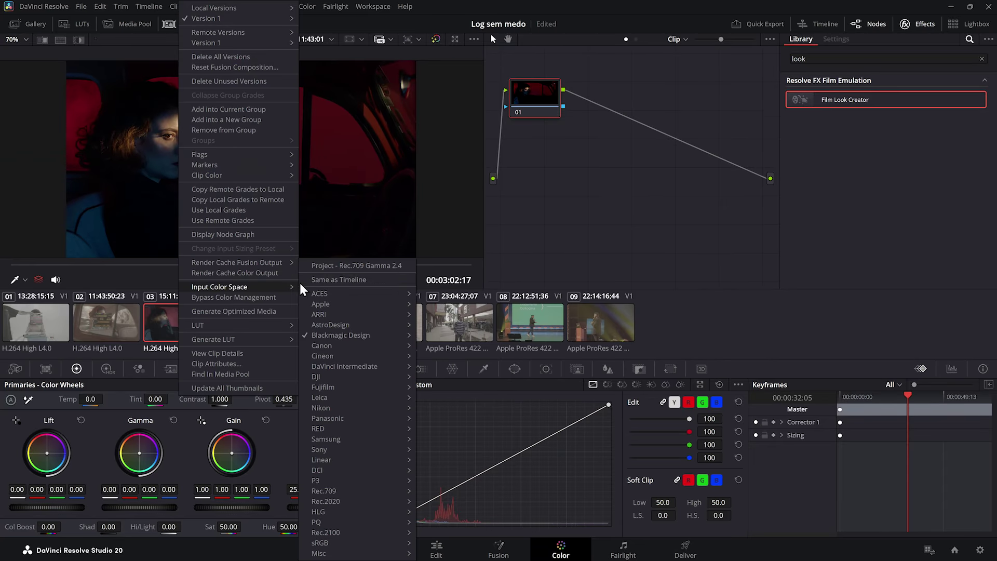
{"action": "left_click", "coordinate": [397, 266]}
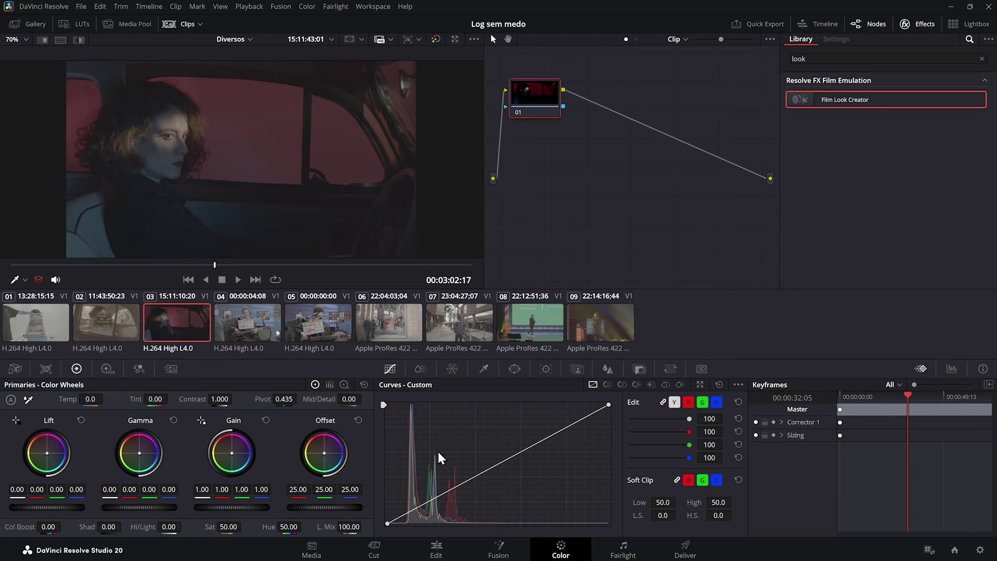
Set the input color space of clip 03 to Blackmagic Design Film Gen 5
{"action": "right_click", "coordinate": [181, 331]}
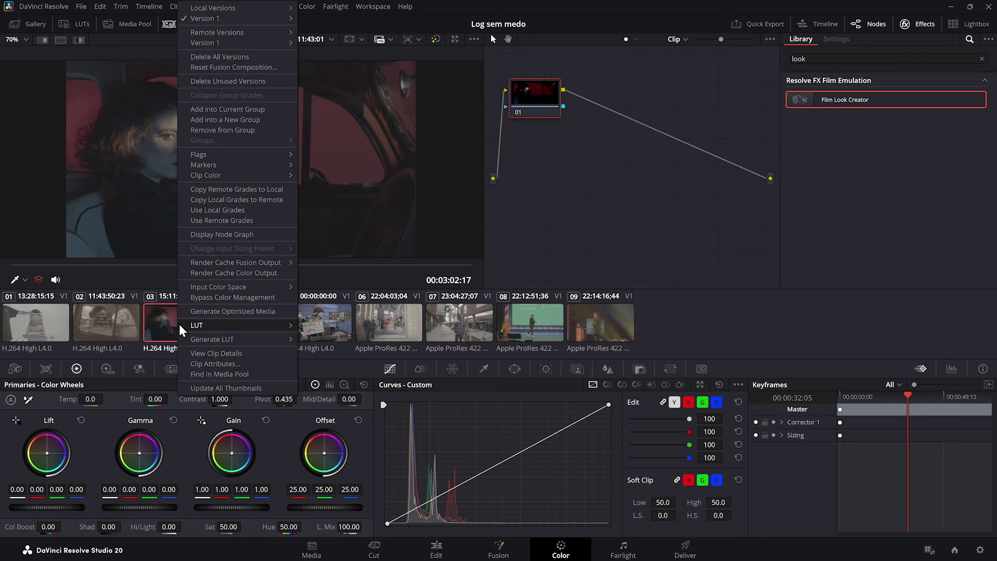
{"action": "mouse_move", "coordinate": [275, 289]}
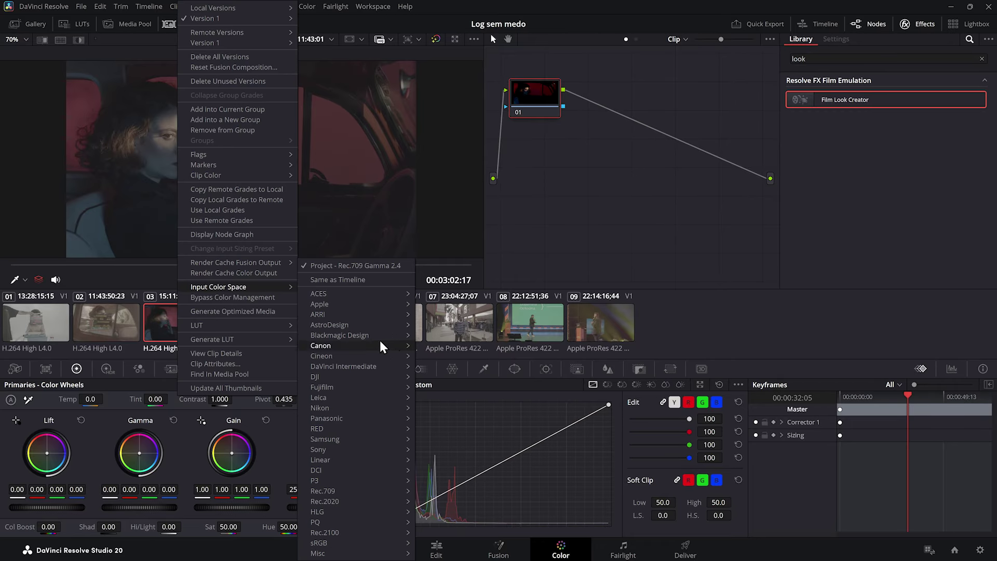
{"action": "mouse_move", "coordinate": [378, 335]}
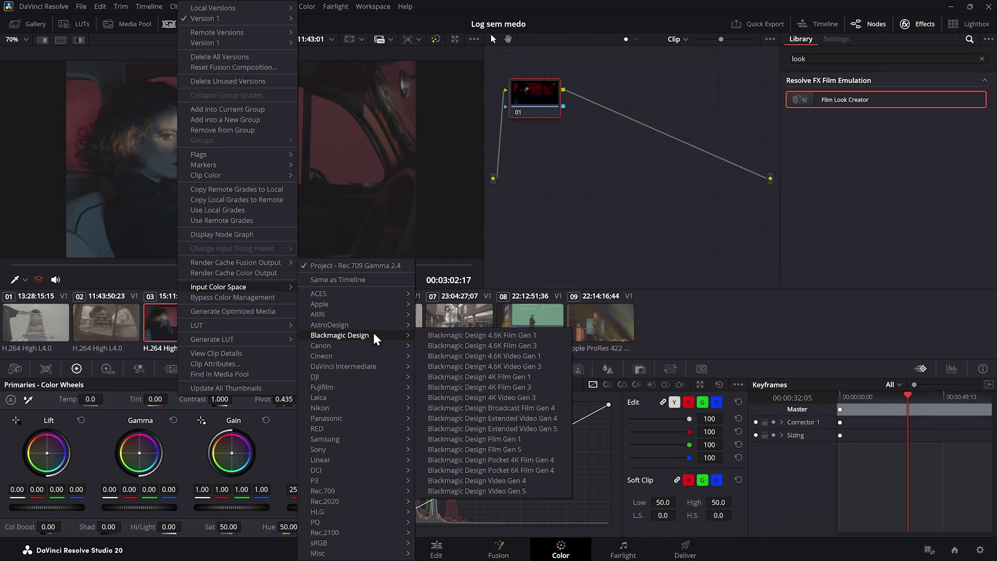
{"action": "left_click", "coordinate": [509, 451]}
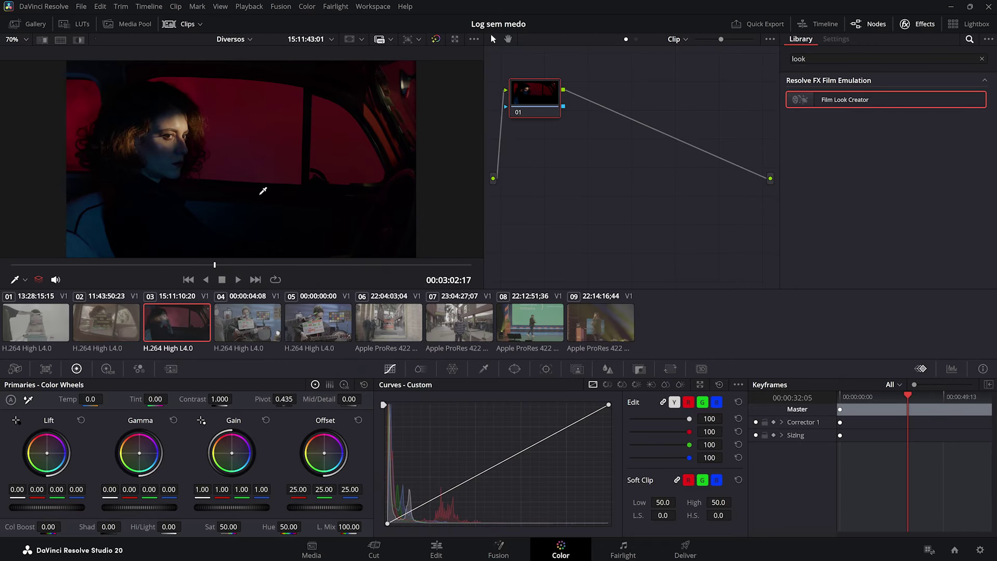
Review the color-managed image of clip 02 and a frame midway through clip 01
{"action": "left_click", "coordinate": [127, 324]}
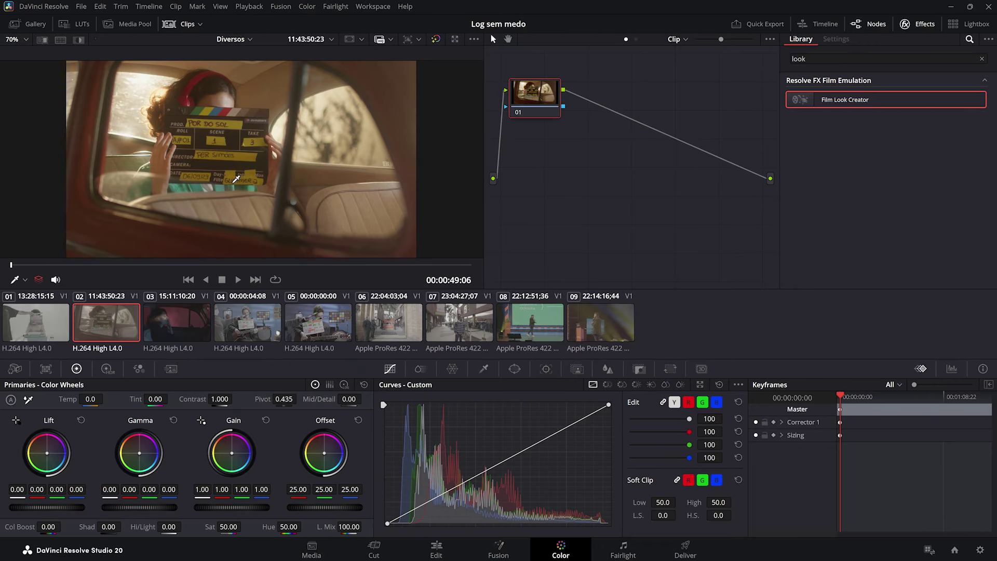
{"action": "left_click", "coordinate": [52, 326]}
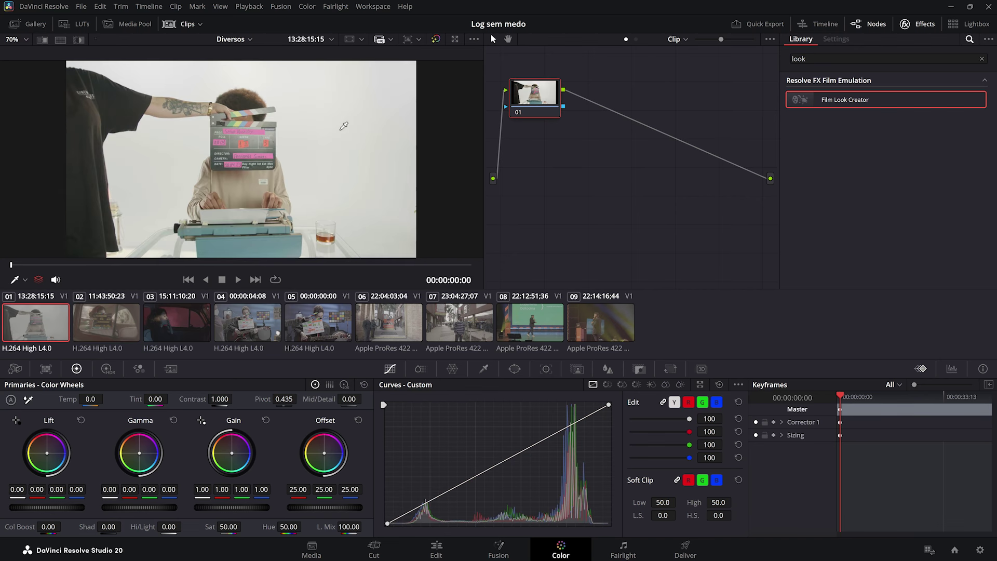
{"action": "left_click", "coordinate": [314, 265]}
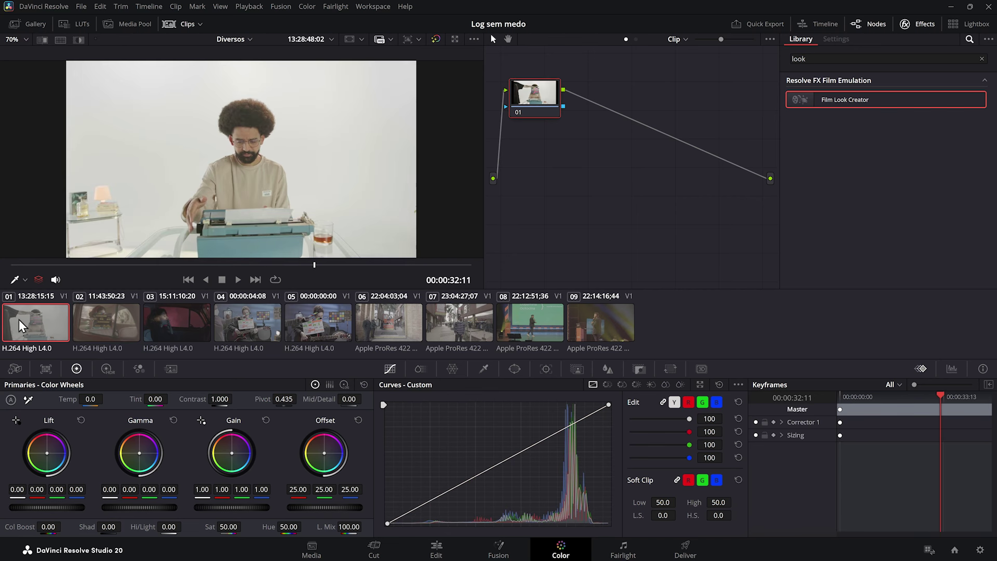
Bypass color management on clip 01 to compare, check its input color space, and turn the bypass off again
{"action": "right_click", "coordinate": [29, 328]}
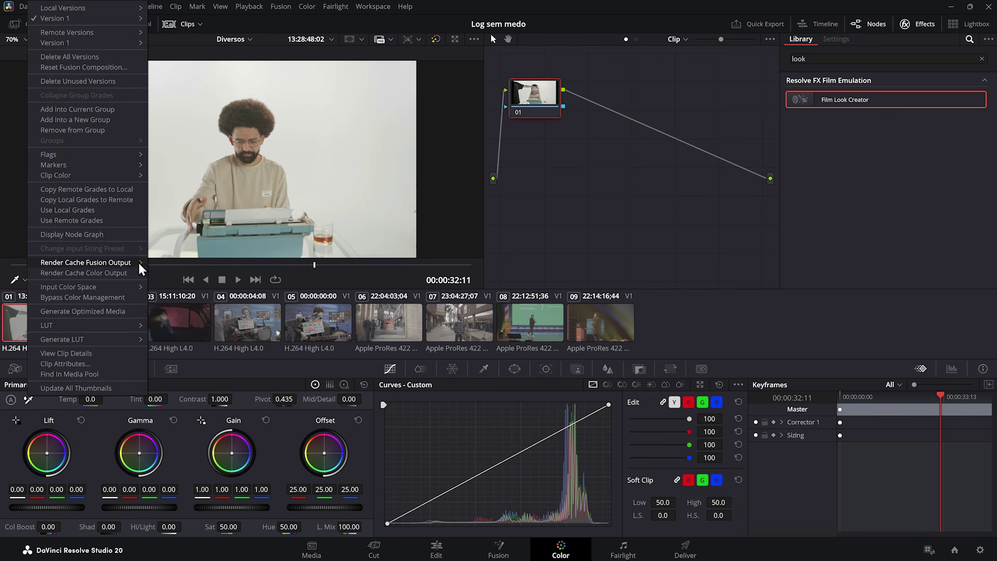
{"action": "left_click", "coordinate": [103, 298]}
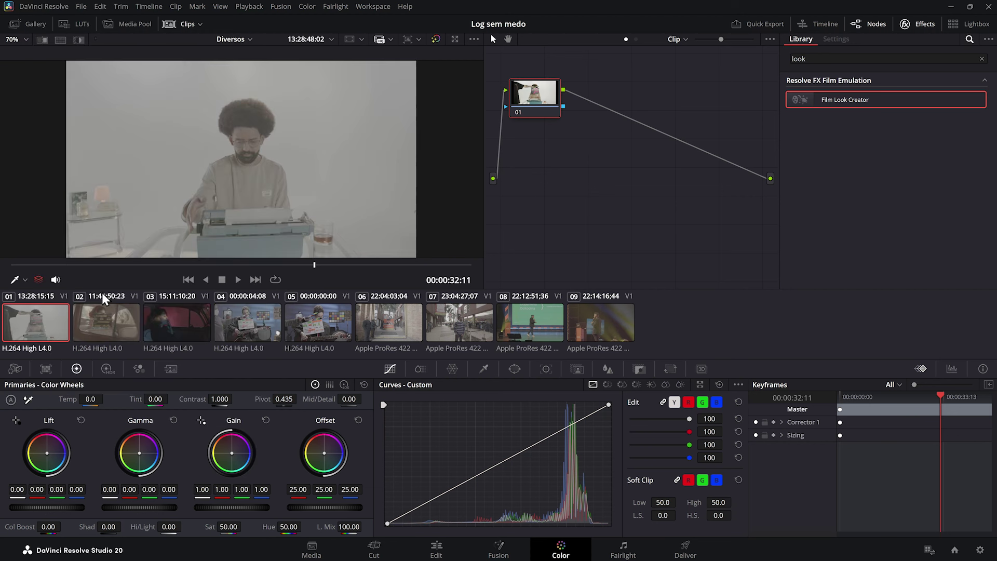
{"action": "right_click", "coordinate": [41, 326]}
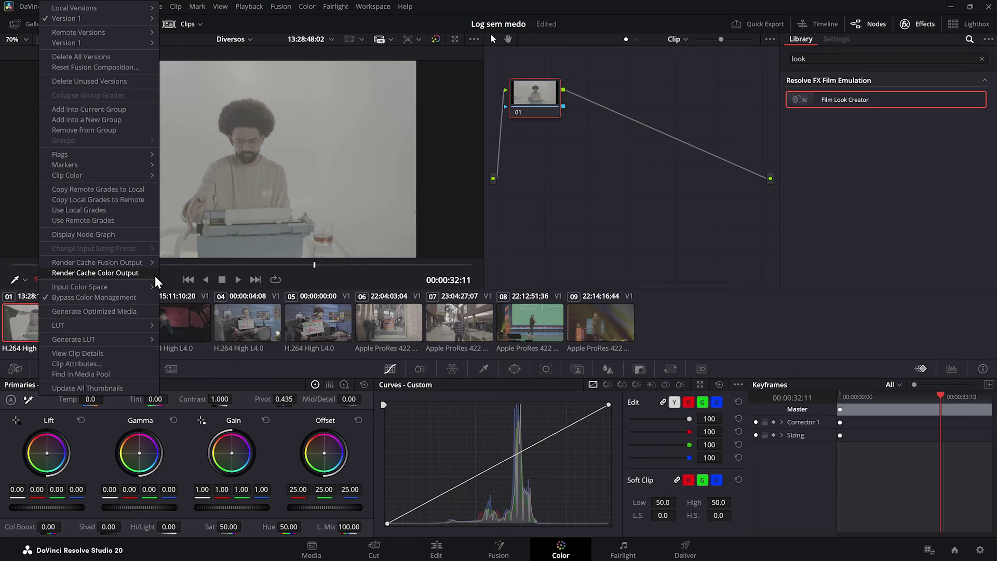
{"action": "mouse_move", "coordinate": [119, 289]}
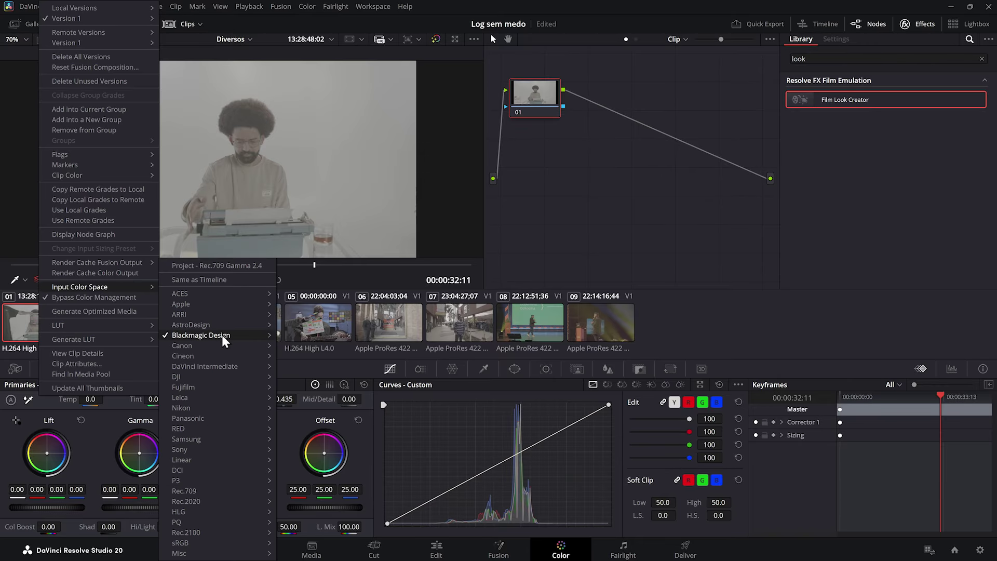
{"action": "mouse_move", "coordinate": [222, 335]}
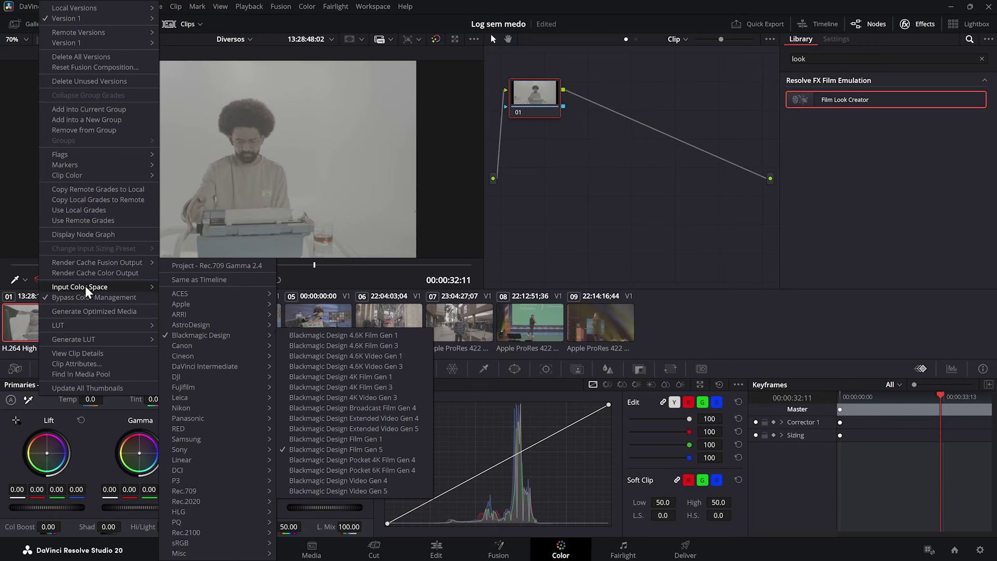
{"action": "left_click", "coordinate": [94, 297]}
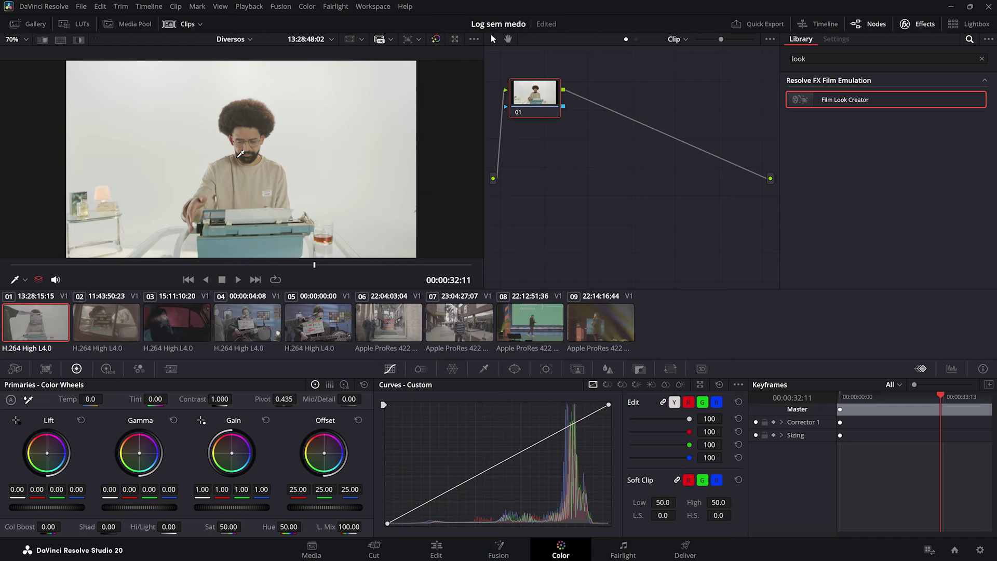
Set the input color space of clip 06 to Sony S-Gamut3.Cine/S-Log3 and play the clip to review the conversion
{"action": "left_click", "coordinate": [399, 336]}
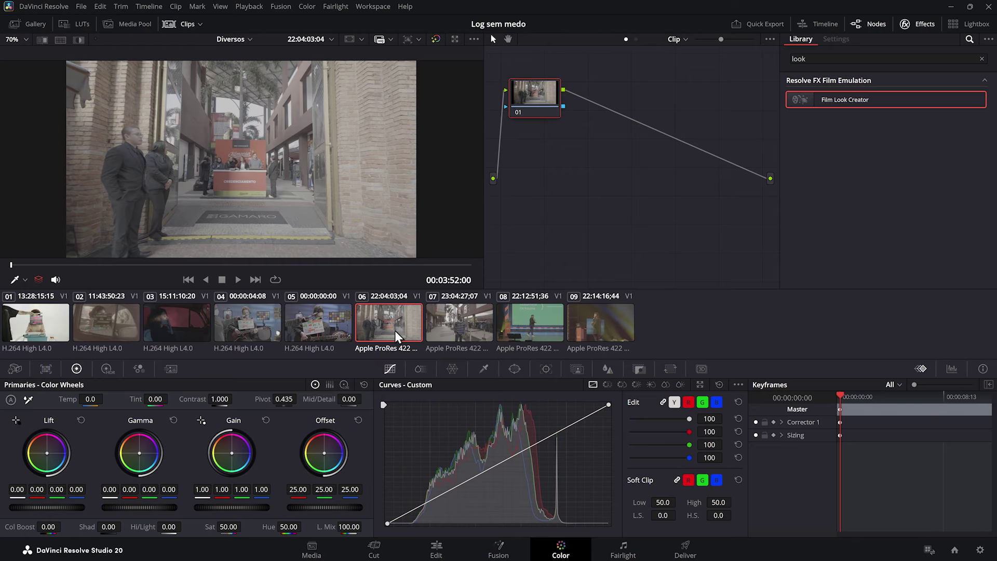
{"action": "right_click", "coordinate": [385, 325]}
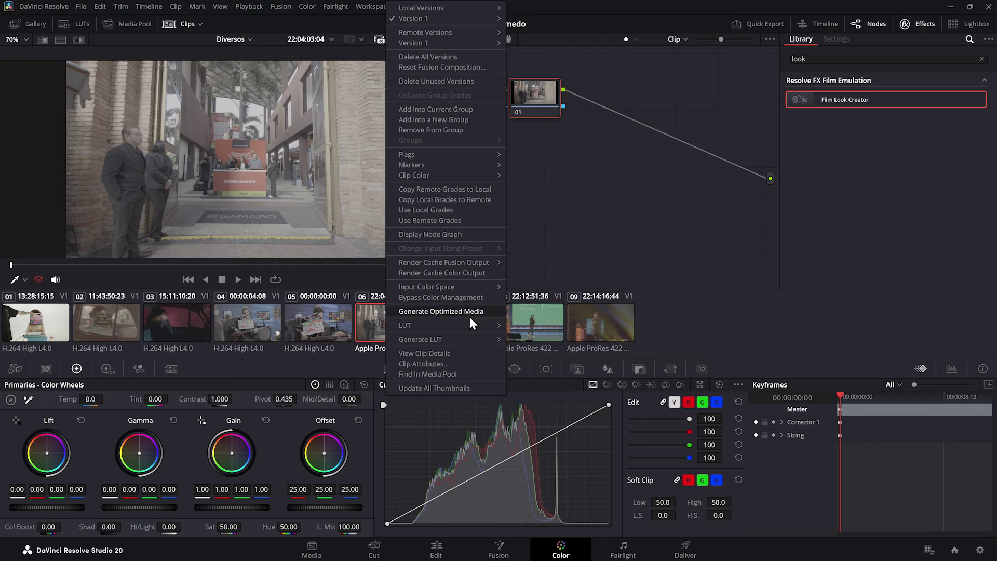
{"action": "mouse_move", "coordinate": [467, 287]}
{"action": "mouse_move", "coordinate": [568, 447]}
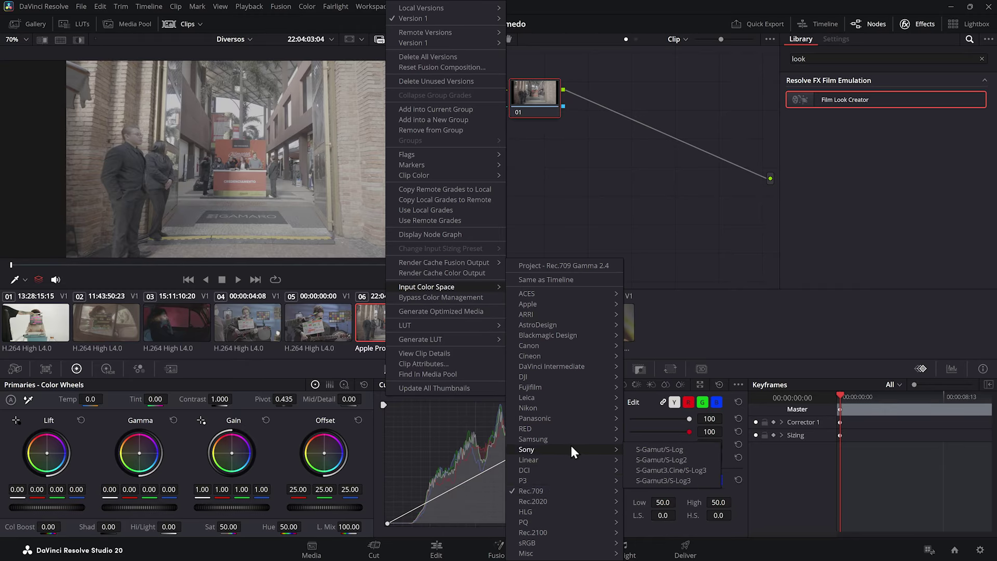
{"action": "left_click", "coordinate": [695, 472]}
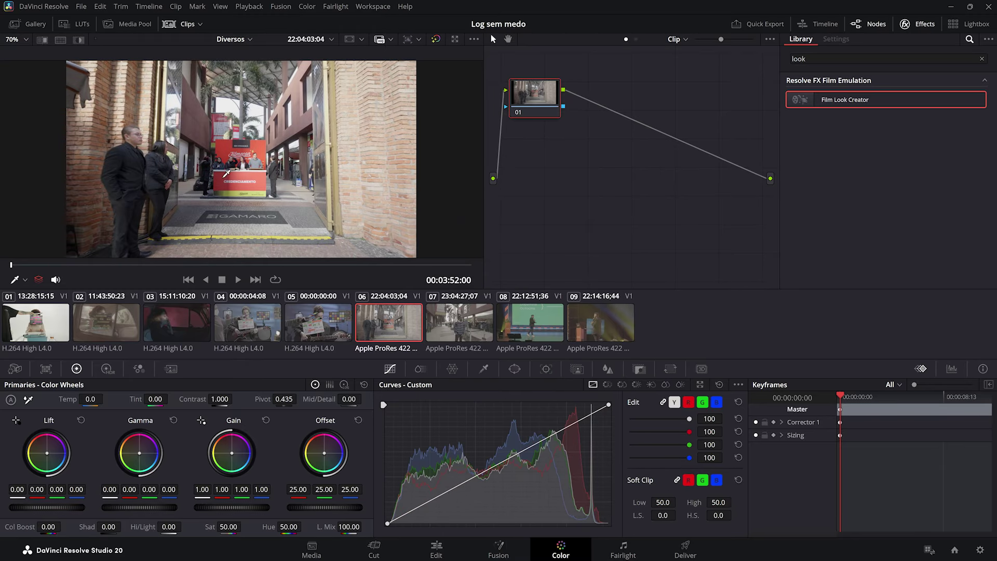
{"action": "key", "text": "space"}
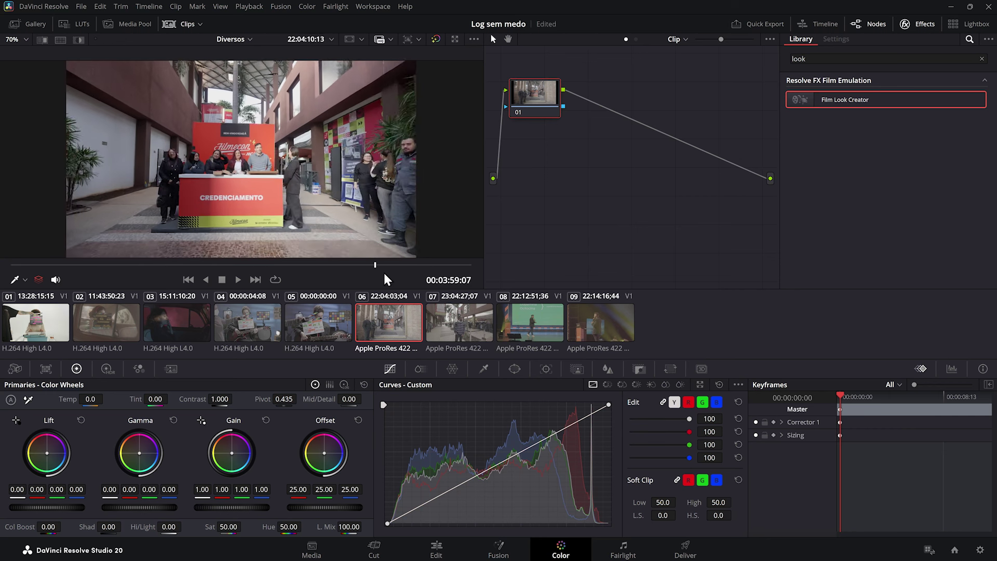
{"action": "left_click_drag", "start_coordinate": [148, 266], "coordinate": [119, 266]}
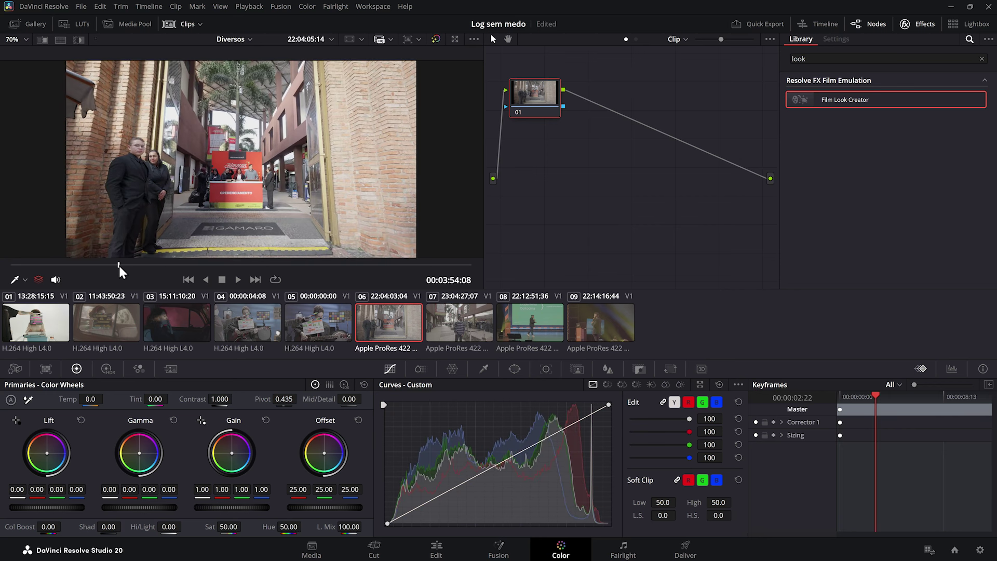
Set the input color space of clip 03 back to Project - Rec.709 Gamma 2.4
{"action": "left_click", "coordinate": [183, 335]}
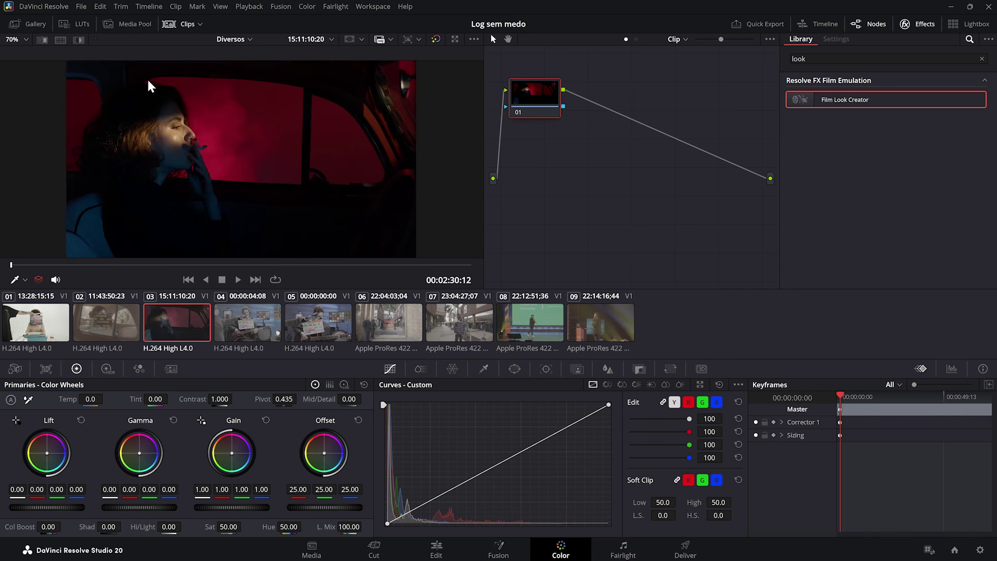
{"action": "right_click", "coordinate": [195, 331]}
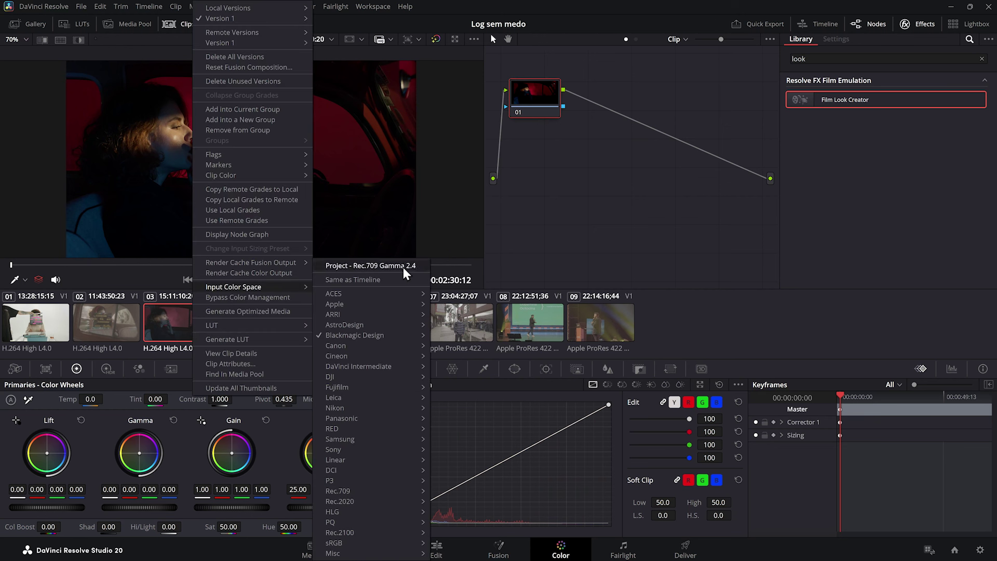
{"action": "left_click", "coordinate": [363, 265]}
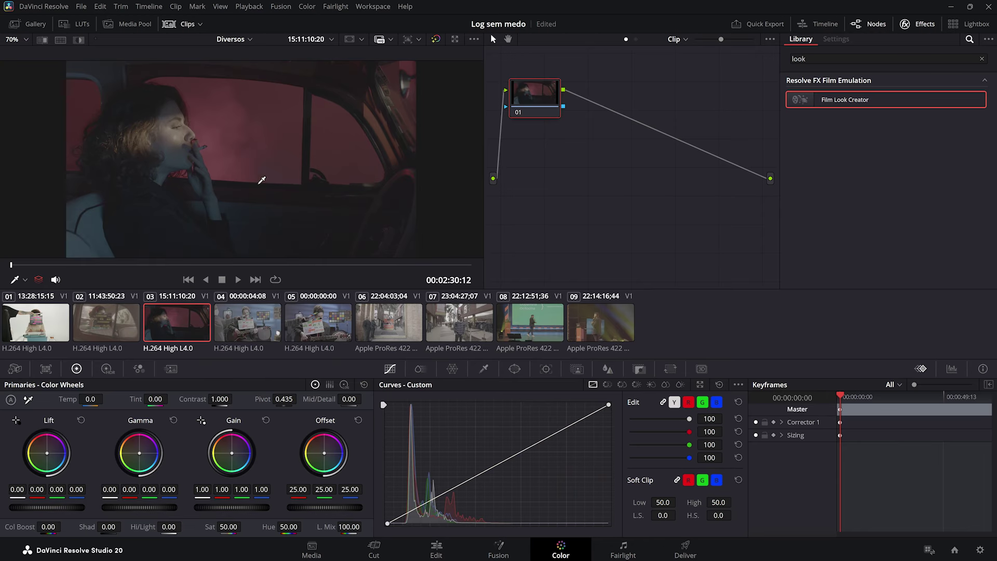
Apply Film Look Creator to clip 03's node with a neutral preset (contrast 1.000, fade 0.000) and make it 3D LUT compatible
{"action": "left_click", "coordinate": [309, 265]}
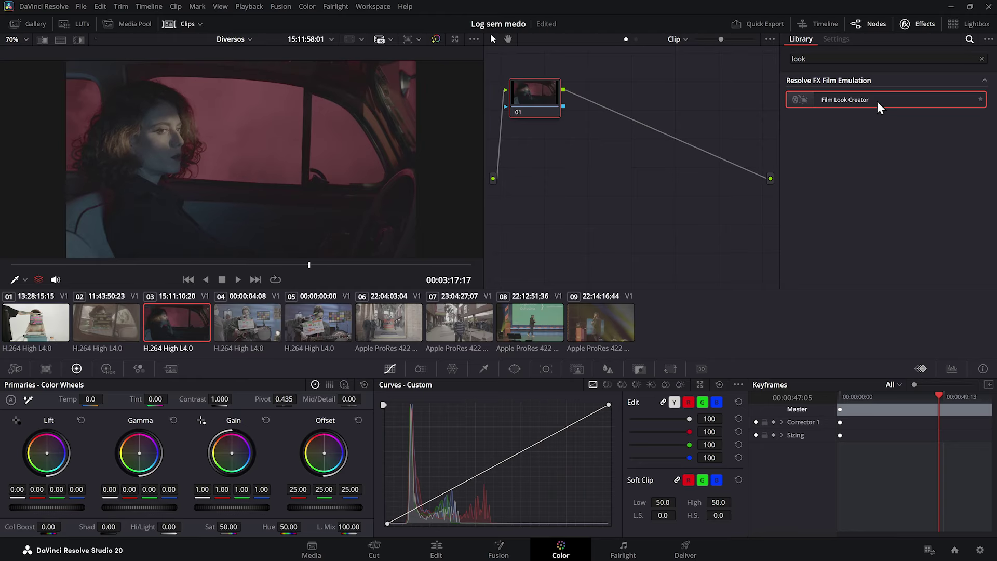
{"action": "left_click_drag", "start_coordinate": [866, 101], "coordinate": [535, 96]}
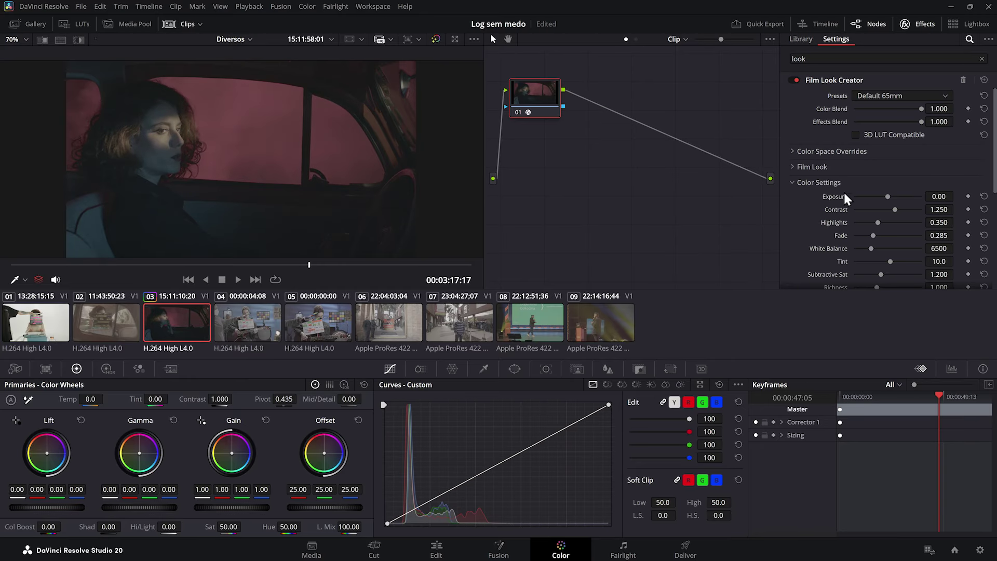
{"action": "left_click", "coordinate": [901, 96]}
{"action": "left_click", "coordinate": [901, 182]}
{"action": "left_click", "coordinate": [905, 135]}
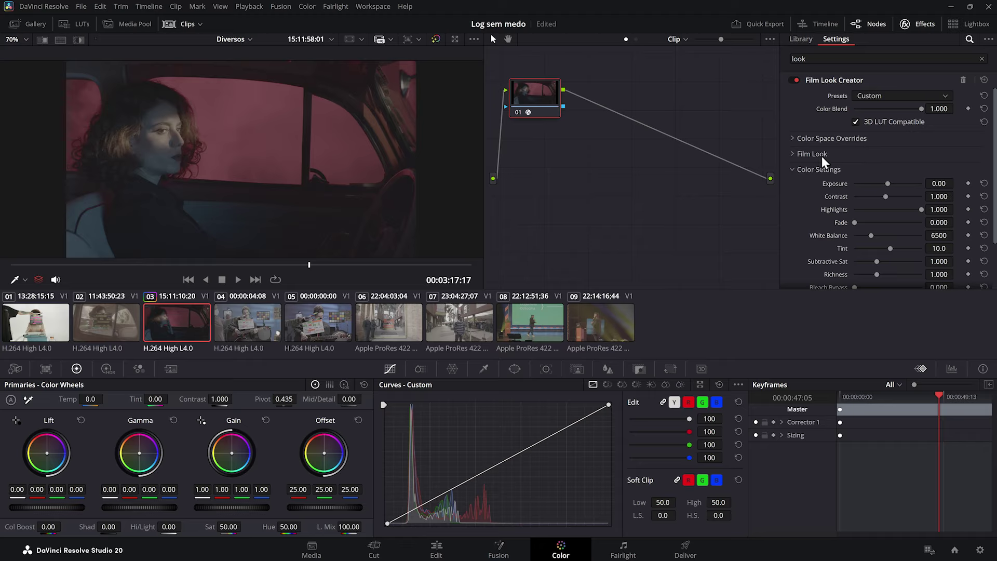
Override the Film Look Creator's input color space with the Blackmagic Gen 4/5 gamut
{"action": "left_click", "coordinate": [812, 137]}
{"action": "left_click", "coordinate": [878, 153]}
{"action": "scroll", "coordinate": [915, 228], "scroll_direction": "down", "scroll_amount": 3}
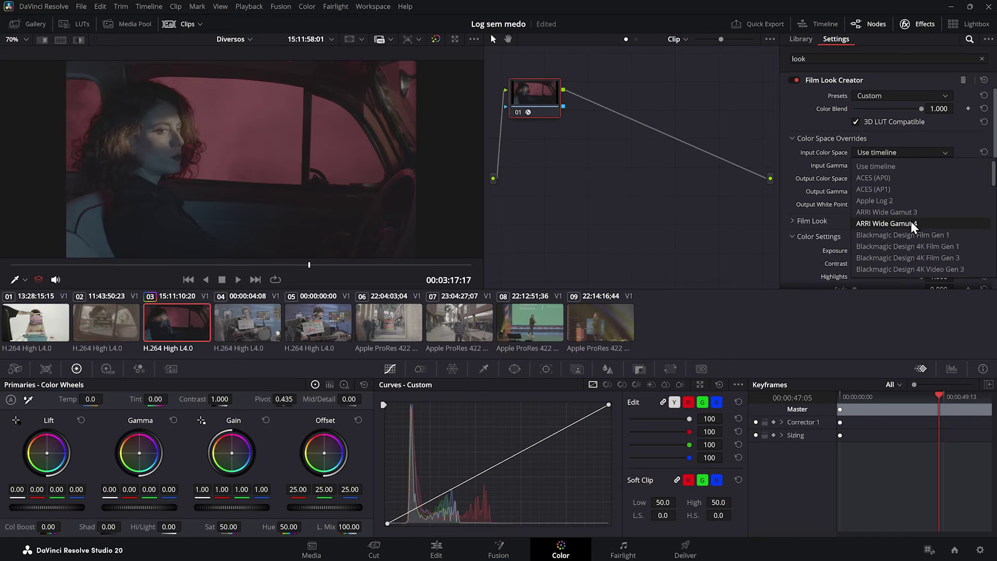
{"action": "scroll", "coordinate": [960, 245], "scroll_direction": "down", "scroll_amount": 3}
{"action": "left_click", "coordinate": [983, 247]}
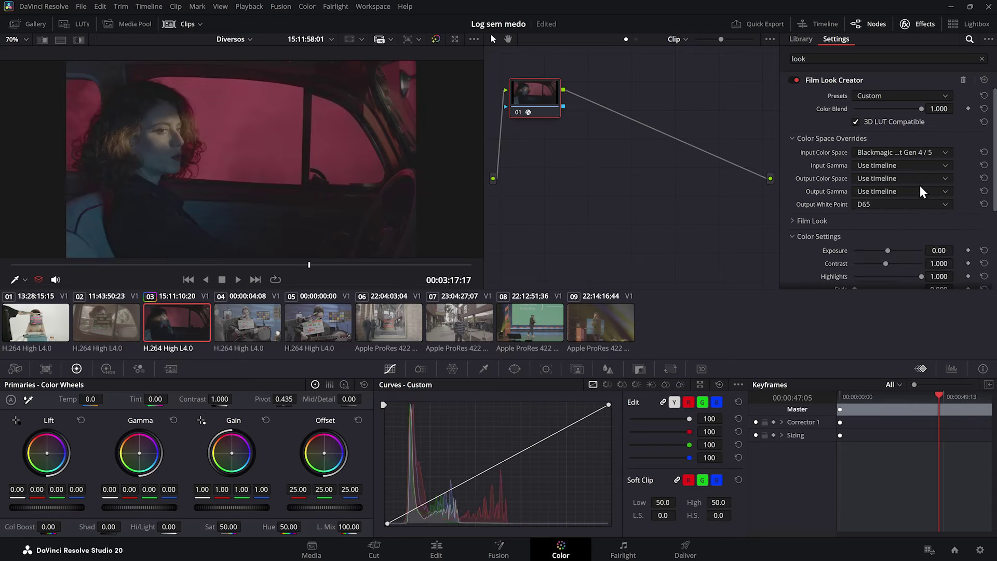
Set the Film Look Creator's input gamma to Blackmagic Film Gen 5
{"action": "left_click", "coordinate": [879, 165]}
{"action": "scroll", "coordinate": [930, 242], "scroll_direction": "down", "scroll_amount": 5}
{"action": "scroll", "coordinate": [930, 233], "scroll_direction": "down", "scroll_amount": 3}
{"action": "scroll", "coordinate": [930, 233], "scroll_direction": "up", "scroll_amount": 3}
{"action": "left_click", "coordinate": [930, 235]}
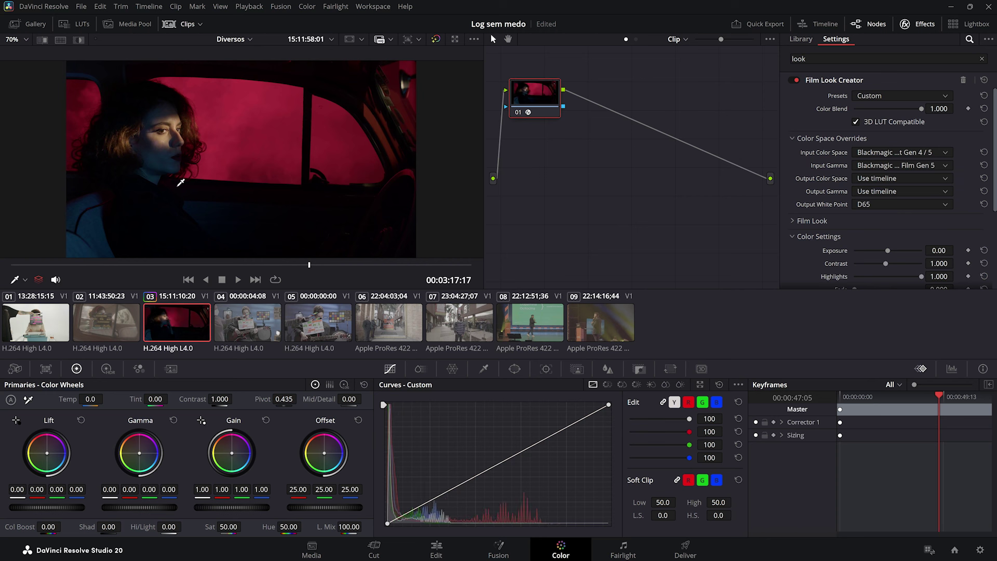
Try a subtractive saturation of 1.651, exposure of 0.12 and slightly lower highlights on clip 03, and reset these settings
{"action": "left_click_drag", "start_coordinate": [338, 266], "coordinate": [374, 265]}
{"action": "scroll", "coordinate": [818, 182], "scroll_direction": "down", "scroll_amount": 5}
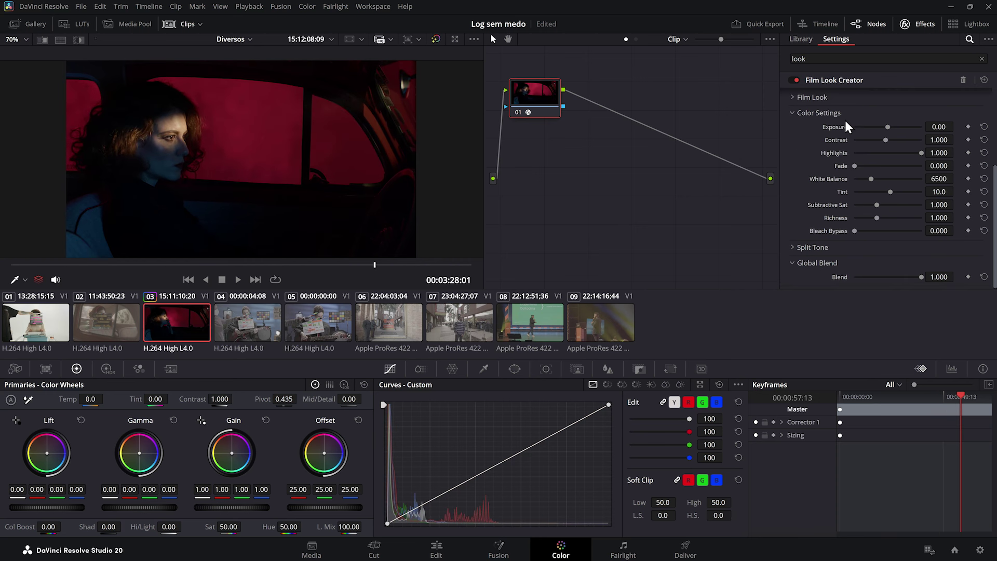
{"action": "mouse_move", "coordinate": [876, 206]}
{"action": "left_mouse_down"}
{"action": "mouse_move", "coordinate": [907, 206]}
{"action": "mouse_move", "coordinate": [891, 206]}
{"action": "left_mouse_up"}
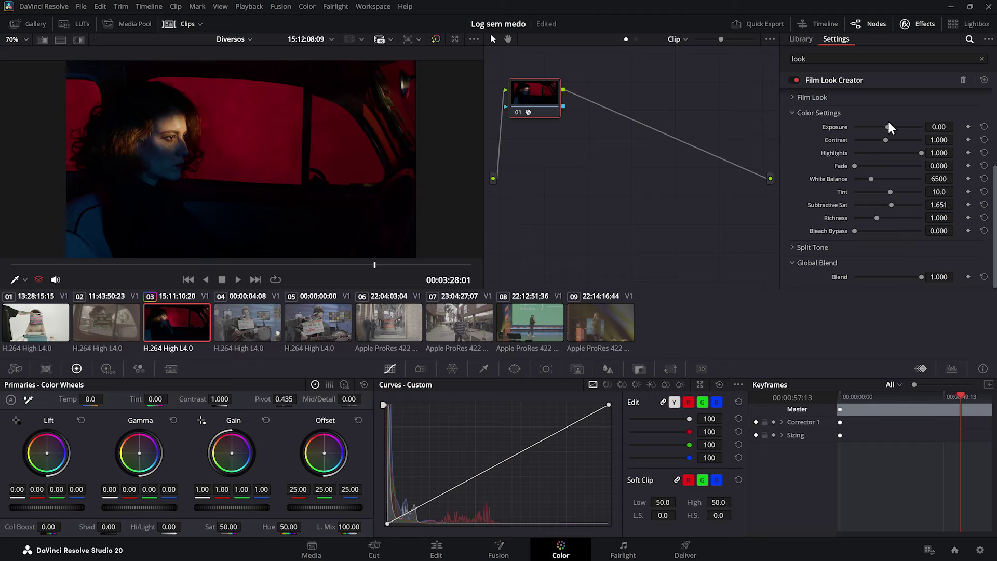
{"action": "left_click_drag", "start_coordinate": [887, 127], "coordinate": [889, 127]}
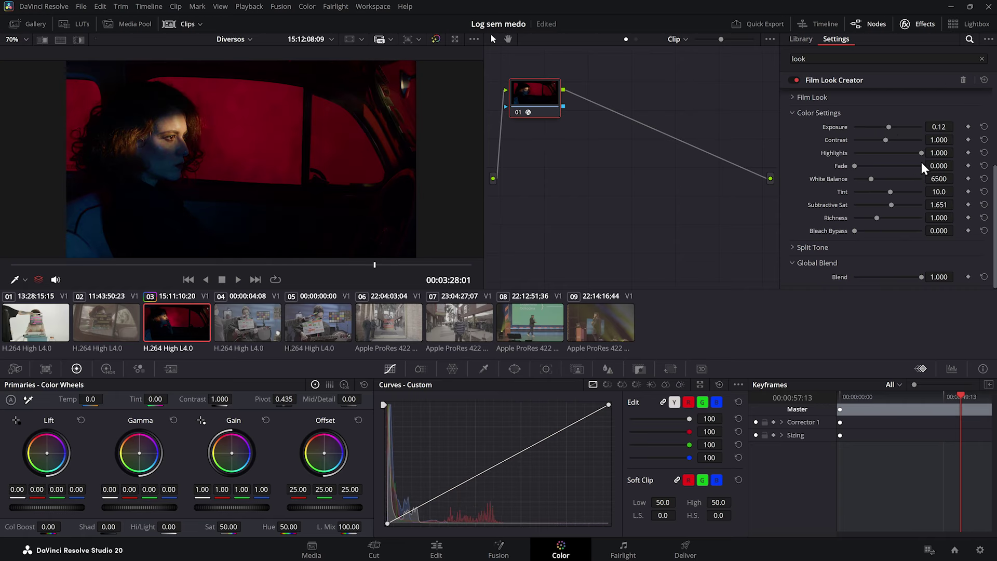
{"action": "left_click_drag", "start_coordinate": [921, 154], "coordinate": [918, 155]}
{"action": "left_click", "coordinate": [984, 127]}
{"action": "left_click", "coordinate": [984, 153]}
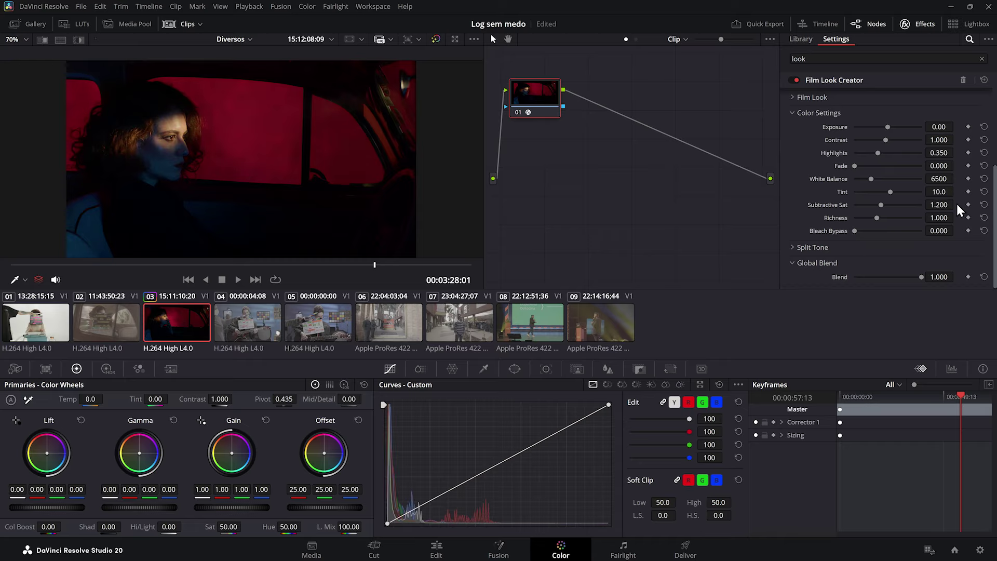
Set the Film Look Creator's subtractive saturation to 1.000 and highlights to 0.000
{"action": "left_click", "coordinate": [939, 204]}
{"action": "type", "text": "1.1"}
{"action": "key", "text": "Return"}
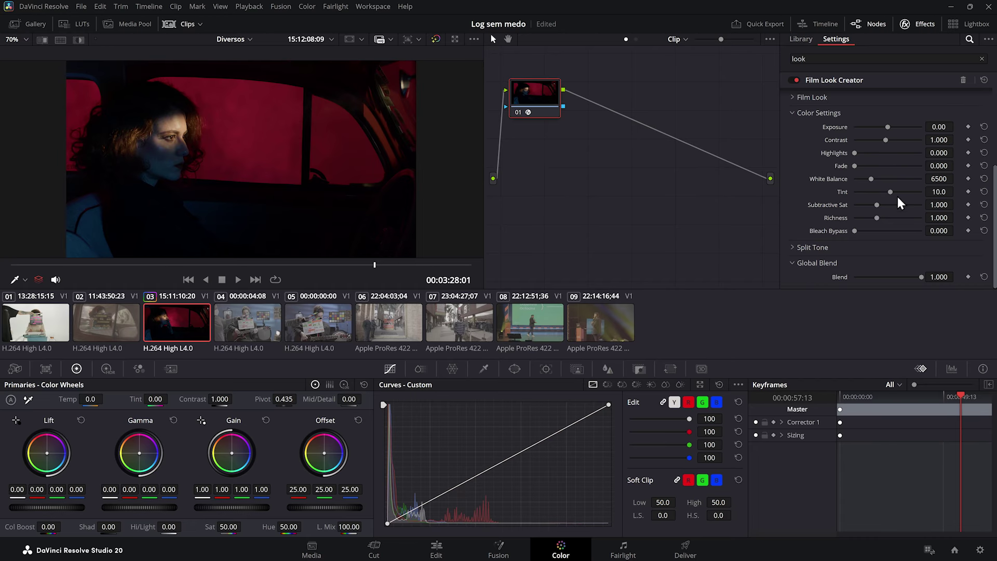
Generate a 33 Point Cube LUT from clip 03 and name it BMPCC_6k_GEN5 in the LUT folder
{"action": "scroll", "coordinate": [870, 117], "scroll_direction": "up", "scroll_amount": 3}
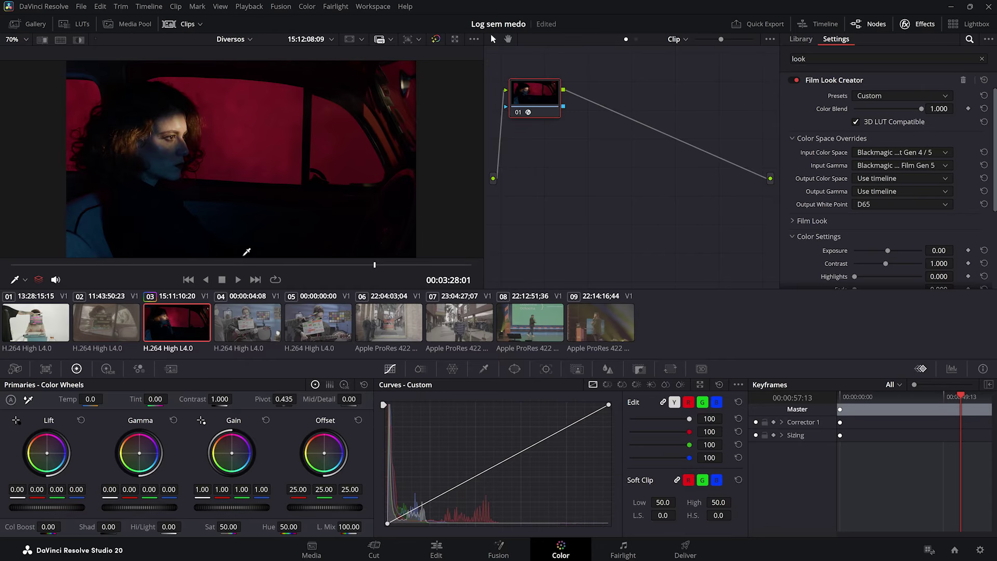
{"action": "right_click", "coordinate": [167, 335]}
{"action": "mouse_move", "coordinate": [262, 333]}
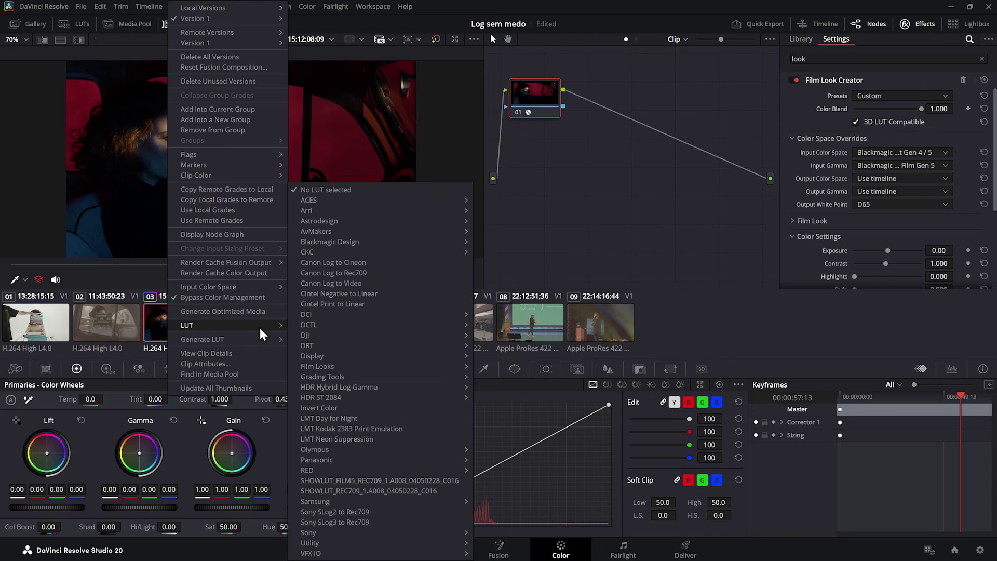
{"action": "left_click", "coordinate": [320, 350]}
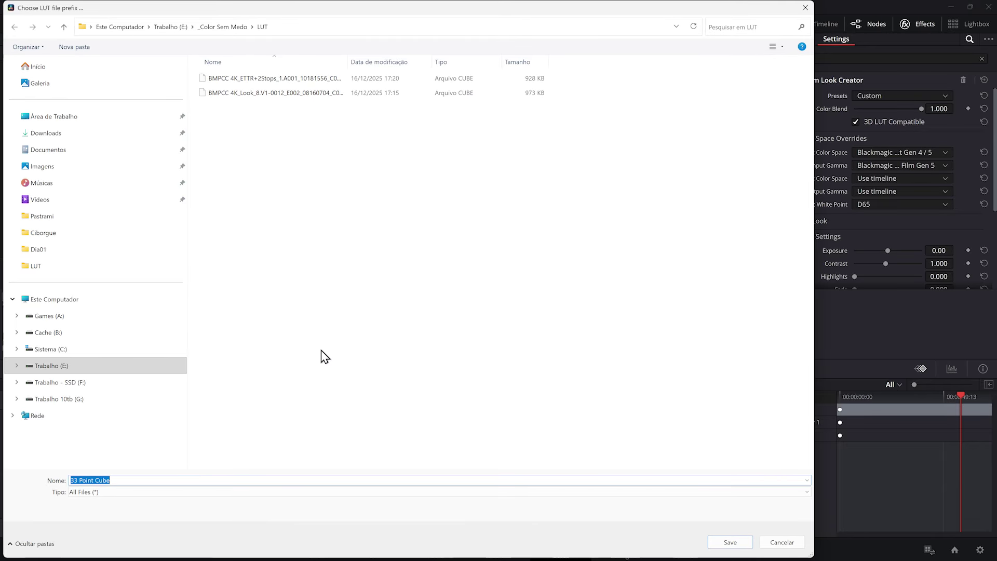
{"action": "type", "text": "BM"}
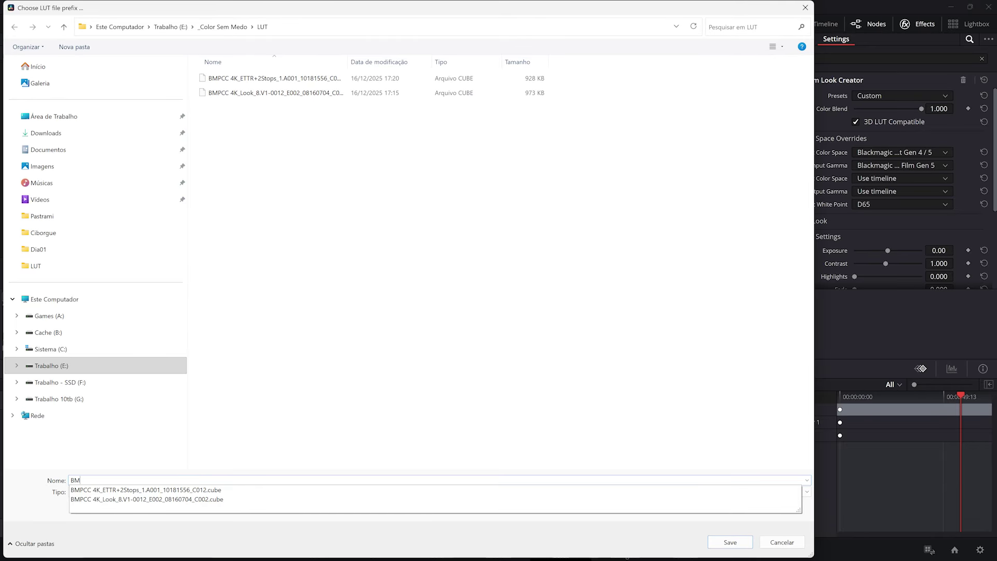
{"action": "type", "text": "PCC 6kGE"}
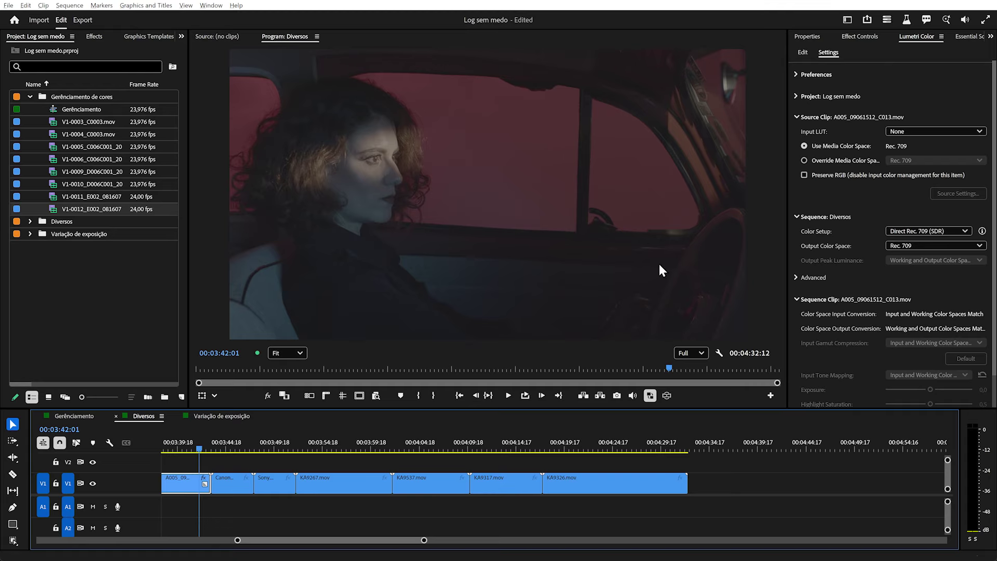
Switch to Premiere Pro, try the BMPCC_6k_GEN5 LUT as the source clip's input LUT, and set the input LUT back to None
{"action": "left_click", "coordinate": [935, 131]}
{"action": "left_click", "coordinate": [880, 154]}
{"action": "double_click", "coordinate": [214, 107]}
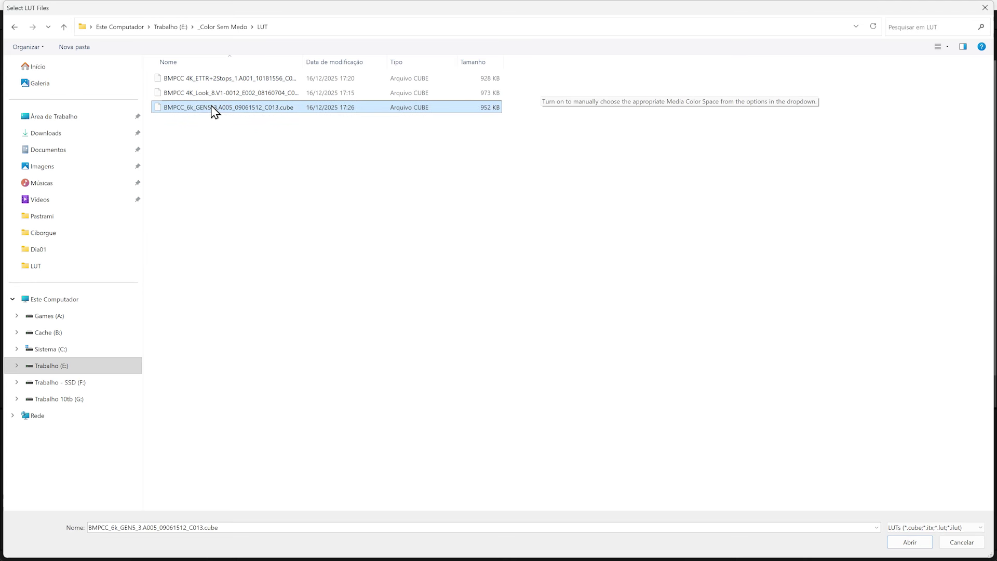
{"action": "left_click", "coordinate": [919, 131]}
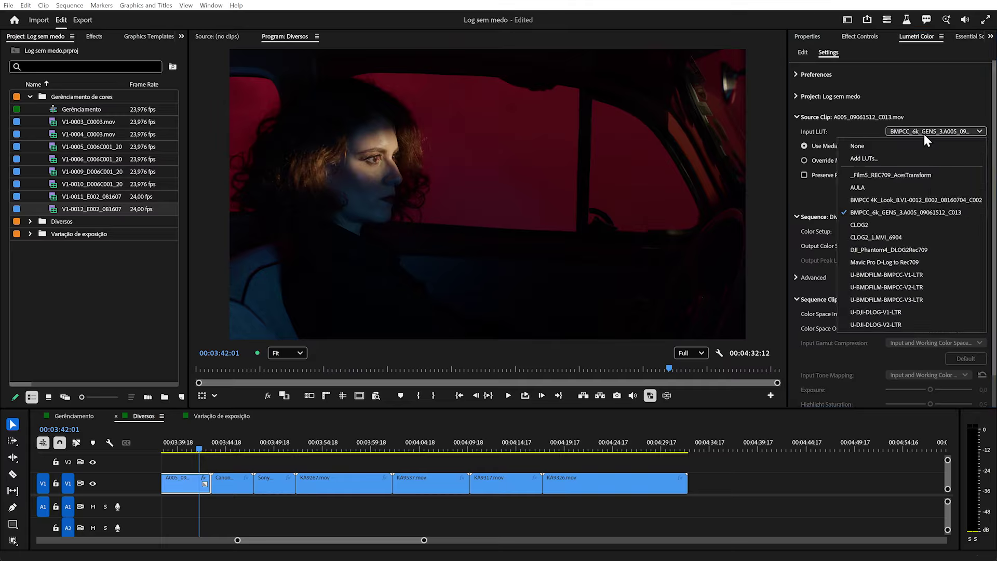
{"action": "left_click", "coordinate": [885, 149]}
Load BMPCC_6k_GEN5_3.A005_09061512_C013.cube as the Creative look in the clip's Lumetri Color effect
{"action": "left_click", "coordinate": [802, 53]}
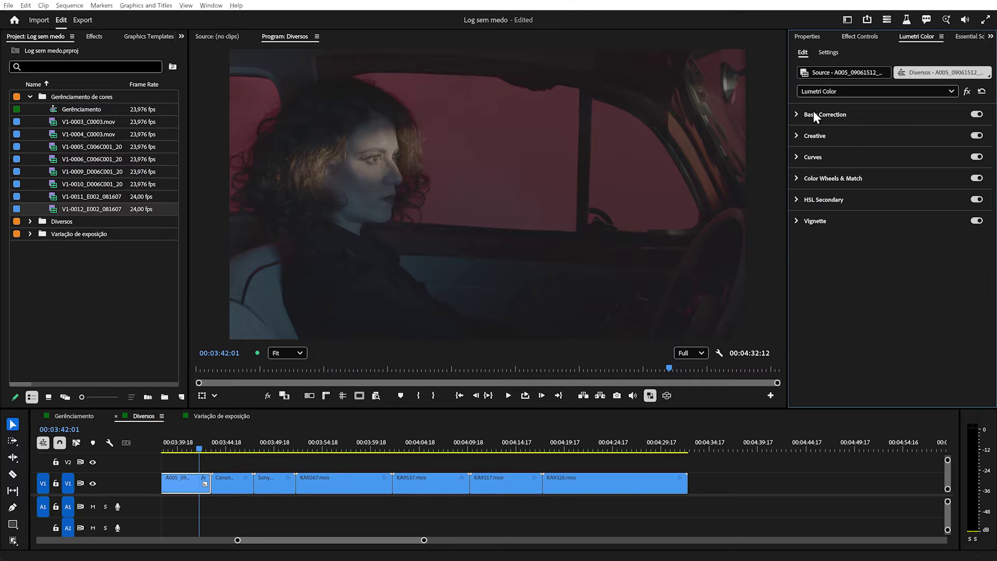
{"action": "left_click", "coordinate": [823, 133]}
{"action": "left_click", "coordinate": [845, 157]}
{"action": "left_click", "coordinate": [850, 190]}
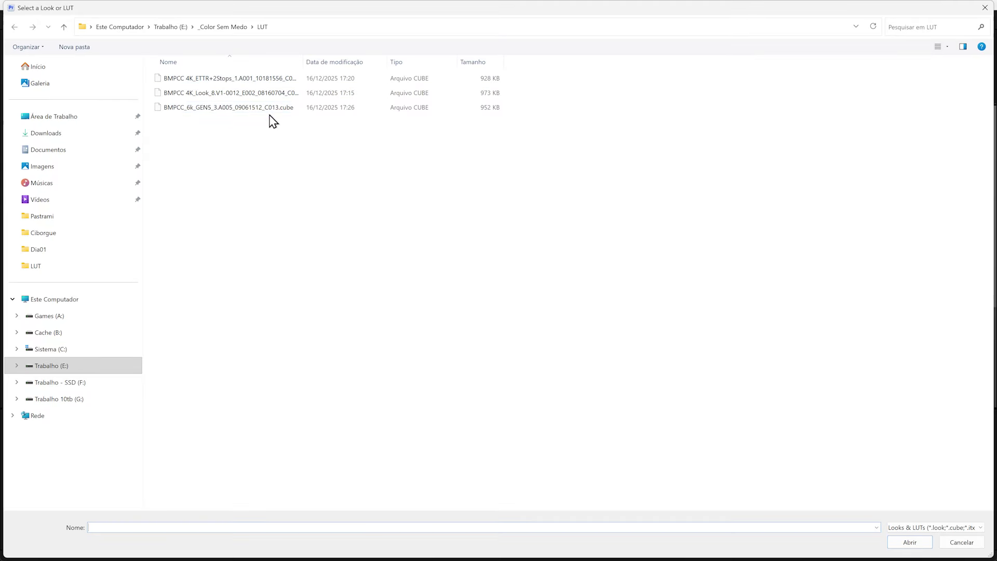
{"action": "double_click", "coordinate": [204, 107]}
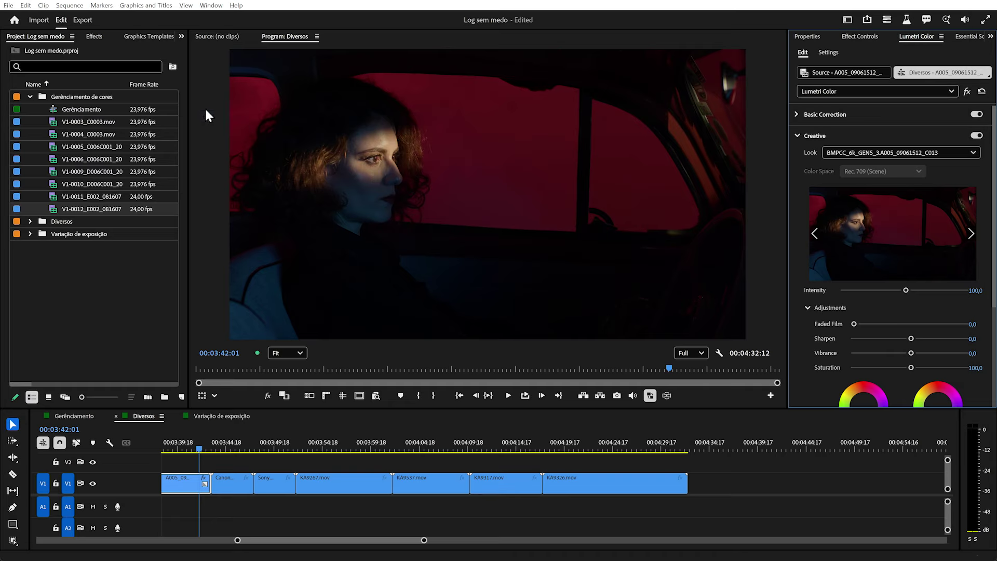
Adjust the clip's shadows and highlights in Basic Correction and raise its Creative saturation
{"action": "left_click", "coordinate": [837, 116]}
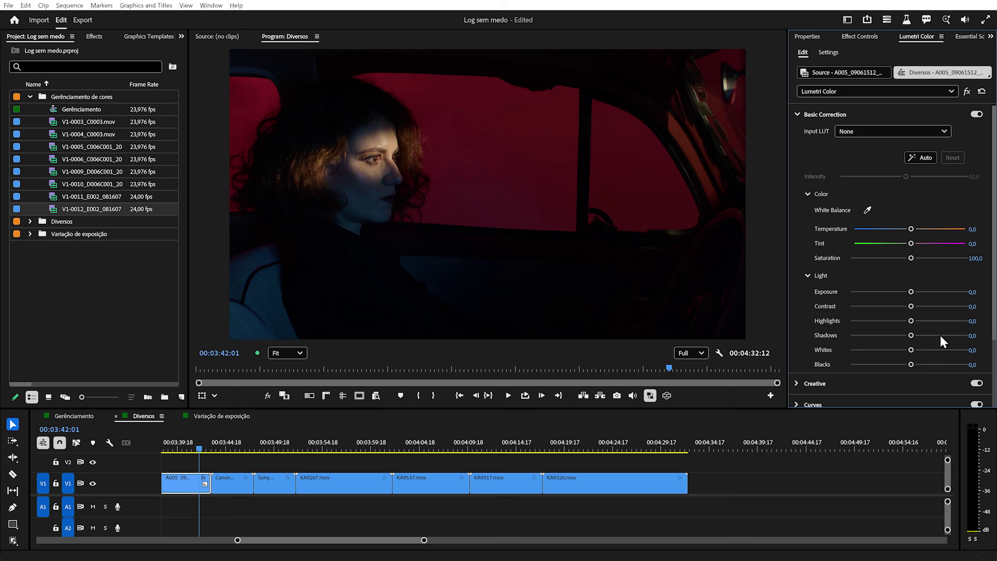
{"action": "mouse_move", "coordinate": [910, 336]}
{"action": "left_mouse_down"}
{"action": "mouse_move", "coordinate": [923, 336]}
{"action": "mouse_move", "coordinate": [904, 320]}
{"action": "left_mouse_up"}
{"action": "left_click", "coordinate": [812, 116]}
{"action": "left_click", "coordinate": [810, 135]}
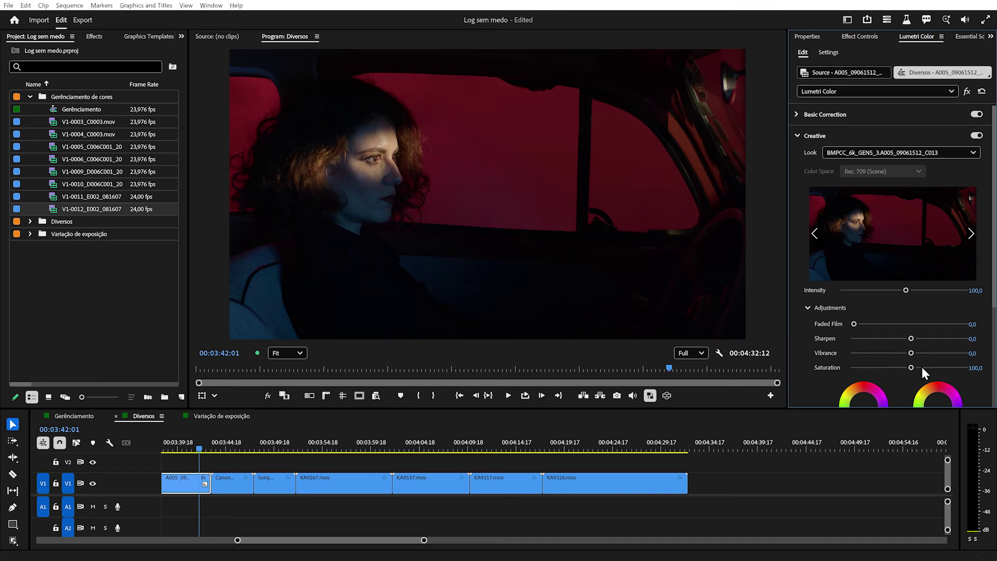
{"action": "scroll", "coordinate": [864, 334], "scroll_direction": "down", "scroll_amount": 3}
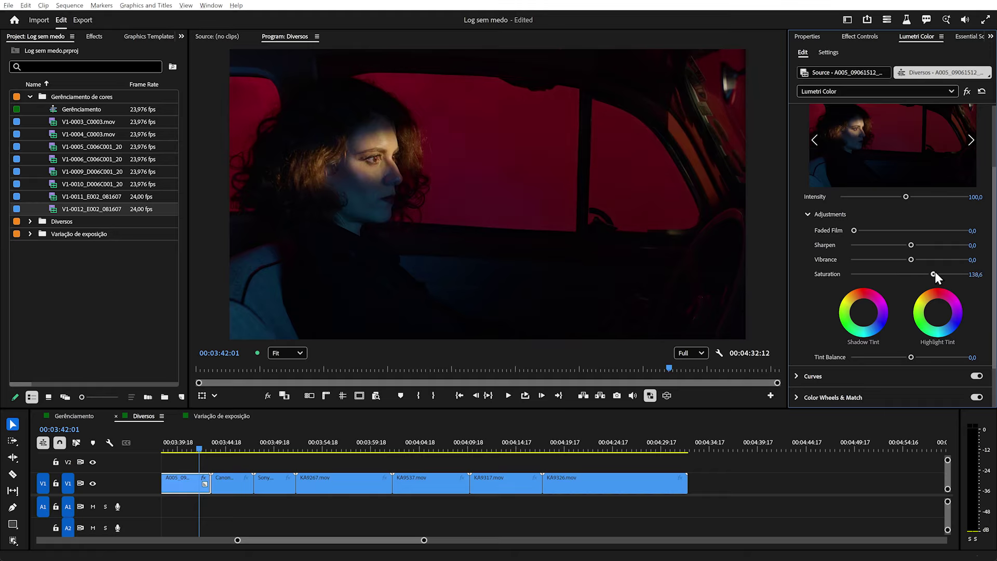
{"action": "left_click_drag", "start_coordinate": [933, 274], "coordinate": [930, 276]}
Raise the reds on the Hue vs Sat curve and shift the reds slightly on the Hue vs Hue curve
{"action": "left_click", "coordinate": [796, 376]}
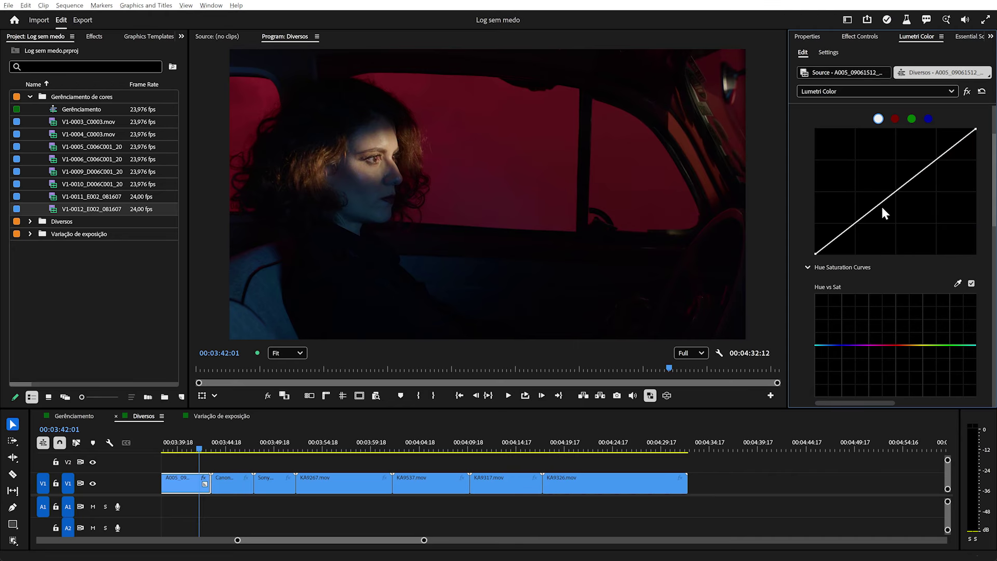
{"action": "scroll", "coordinate": [862, 218], "scroll_direction": "down", "scroll_amount": 5}
{"action": "scroll", "coordinate": [864, 290], "scroll_direction": "down", "scroll_amount": 1}
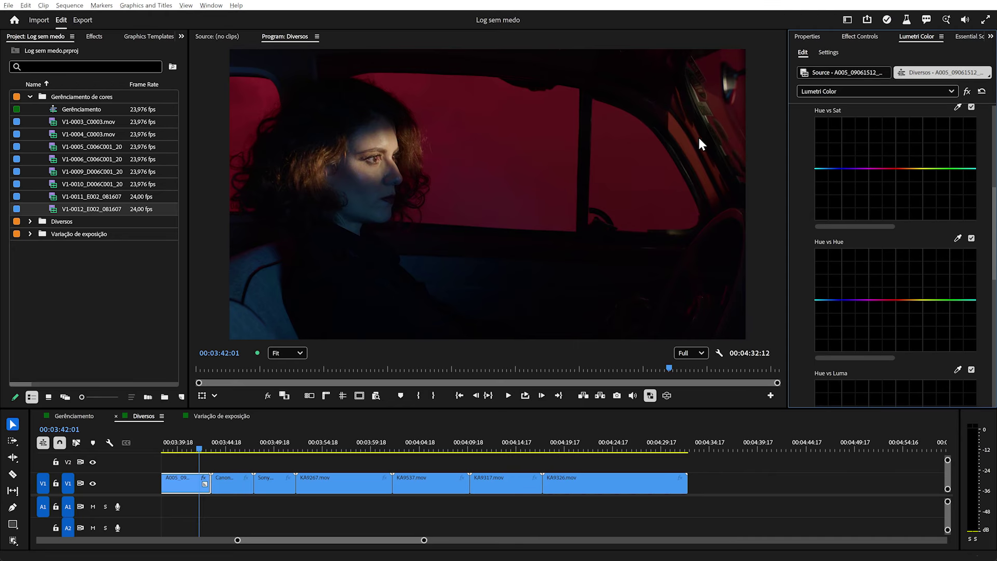
{"action": "left_click", "coordinate": [873, 171]}
{"action": "left_click", "coordinate": [906, 169]}
{"action": "mouse_move", "coordinate": [887, 168]}
{"action": "left_mouse_down"}
{"action": "mouse_move", "coordinate": [882, 146]}
{"action": "mouse_move", "coordinate": [880, 208]}
{"action": "mouse_move", "coordinate": [891, 158]}
{"action": "left_mouse_up"}
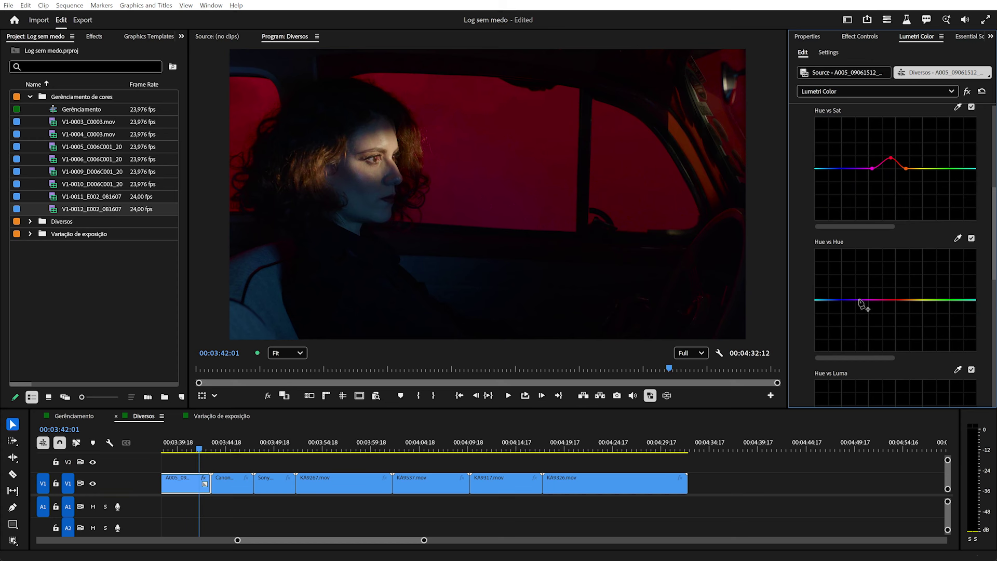
{"action": "left_click", "coordinate": [892, 299]}
{"action": "mouse_move", "coordinate": [891, 301]}
{"action": "left_mouse_down"}
{"action": "mouse_move", "coordinate": [891, 290]}
{"action": "mouse_move", "coordinate": [889, 300]}
{"action": "left_mouse_up"}
Compare the image with the Curves adjustments off and on, and review an earlier frame of the clip
{"action": "scroll", "coordinate": [902, 186], "scroll_direction": "up", "scroll_amount": 3}
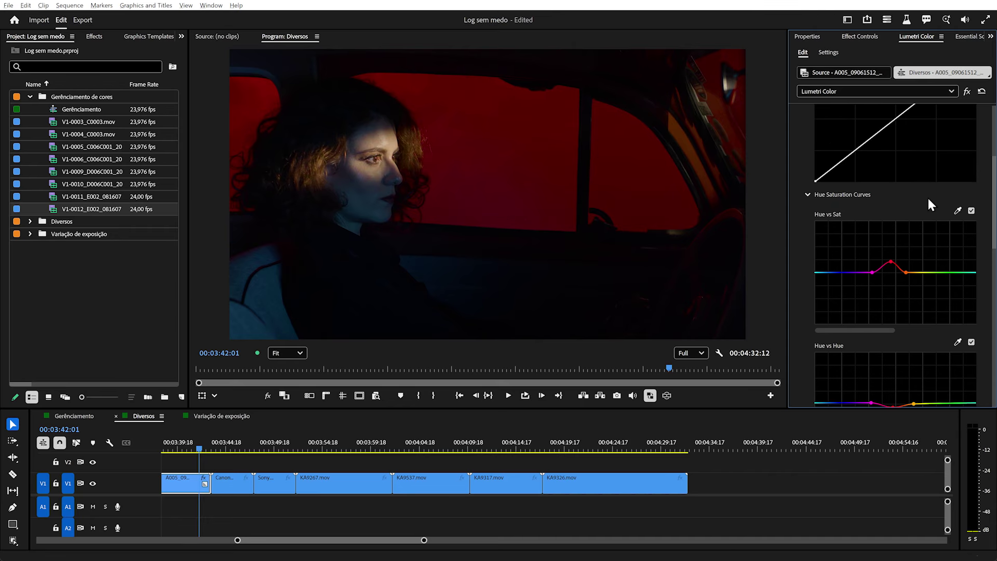
{"action": "scroll", "coordinate": [930, 204], "scroll_direction": "up", "scroll_amount": 4}
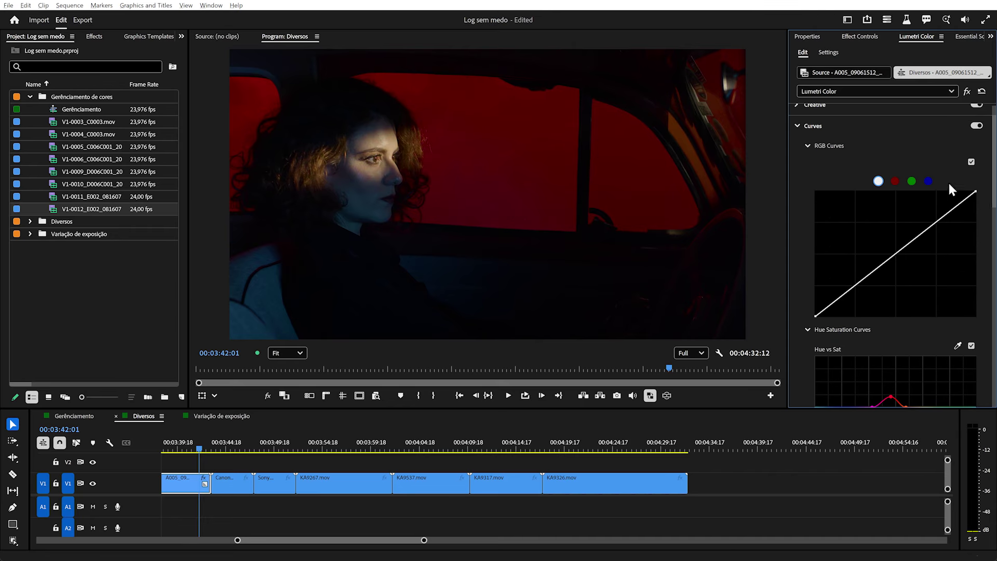
{"action": "left_click", "coordinate": [977, 126]}
{"action": "left_click", "coordinate": [976, 126]}
{"action": "left_click_drag", "start_coordinate": [196, 452], "coordinate": [170, 456]}
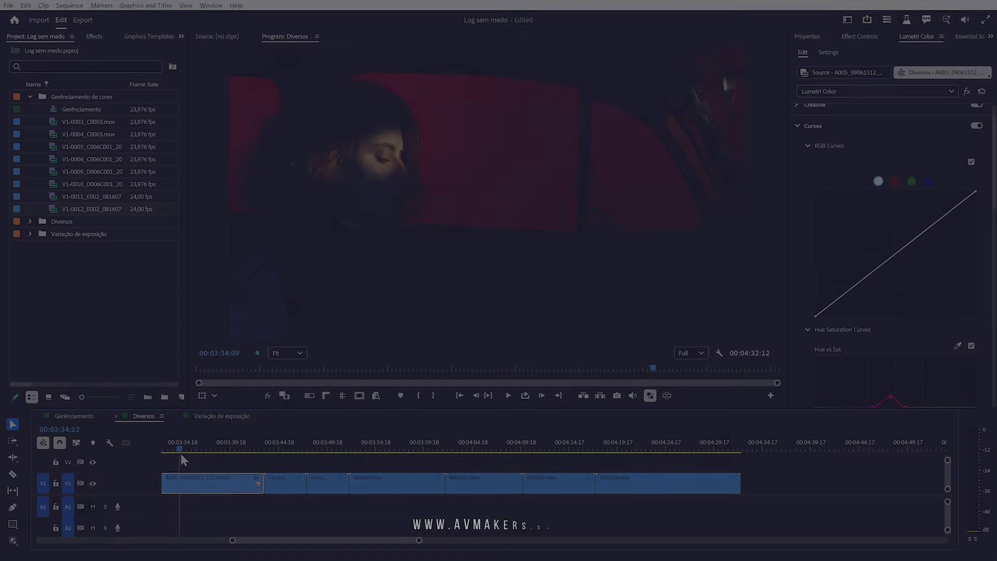